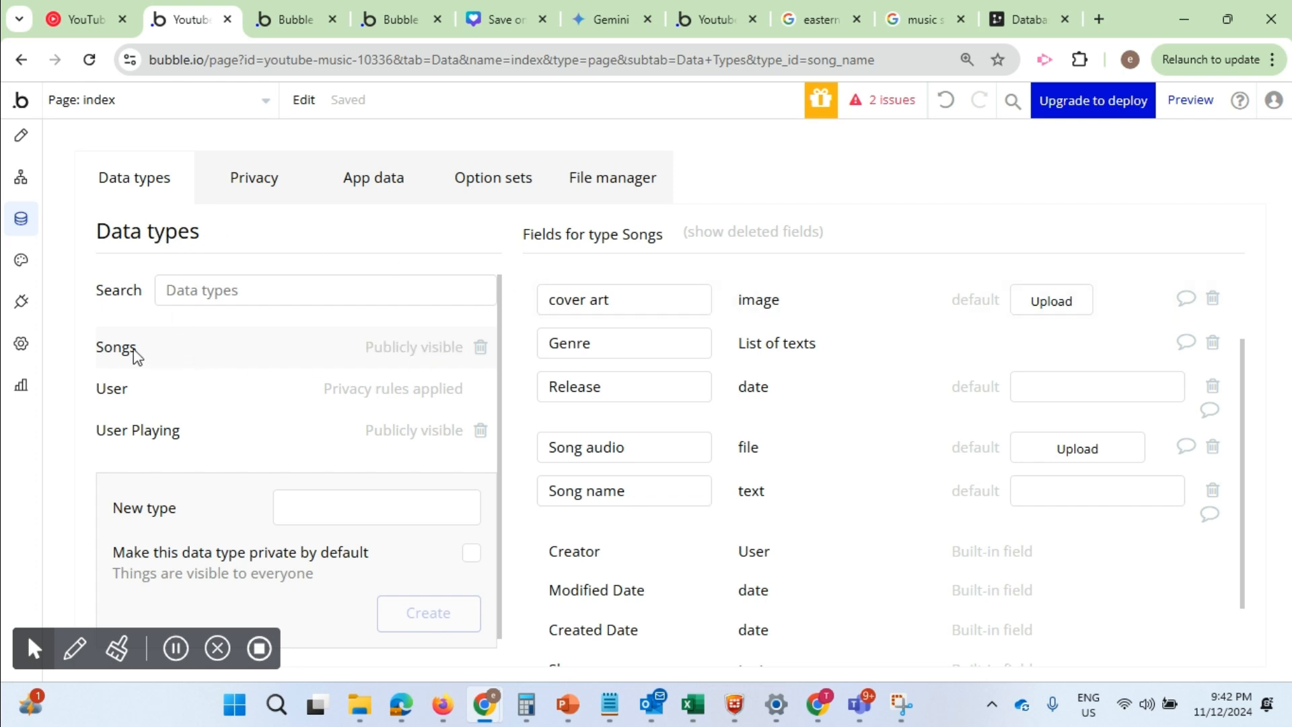
Review the Artist name field and its type in the Songs data type
scroll(658, 372, up, 1)
scroll(658, 372, up, 2)
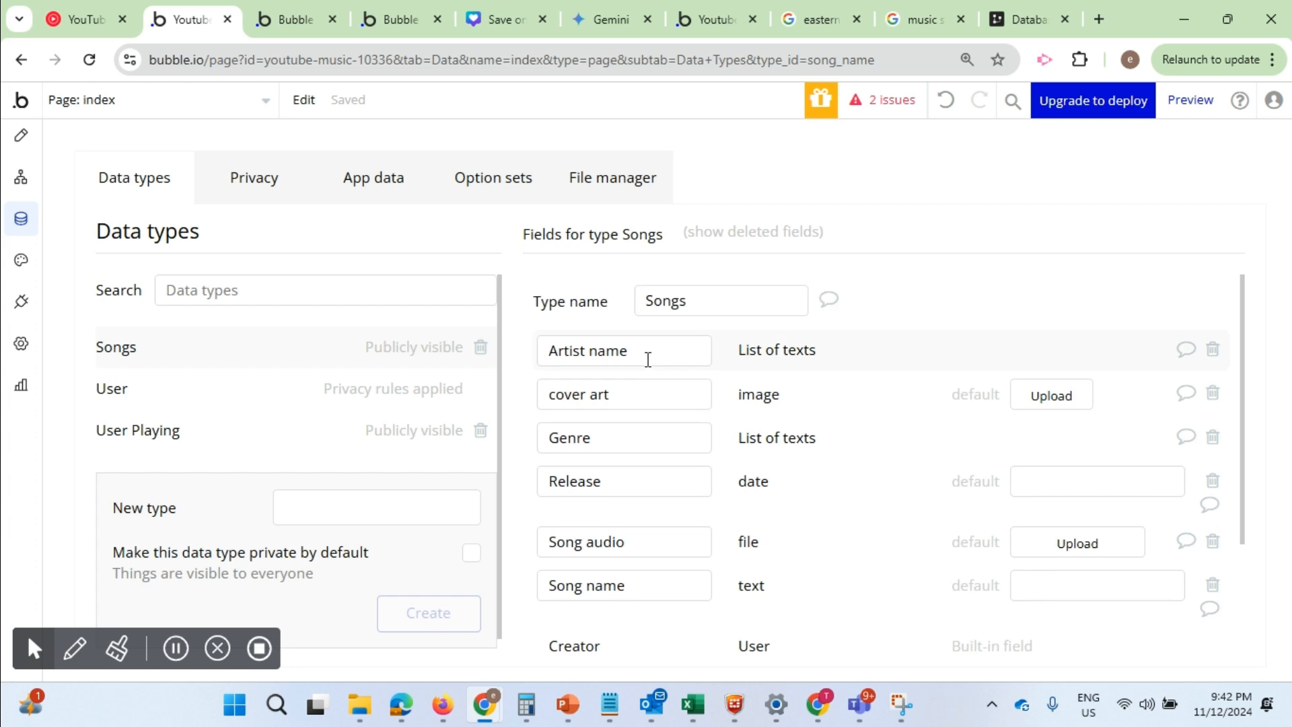
drag(666, 350, 538, 350)
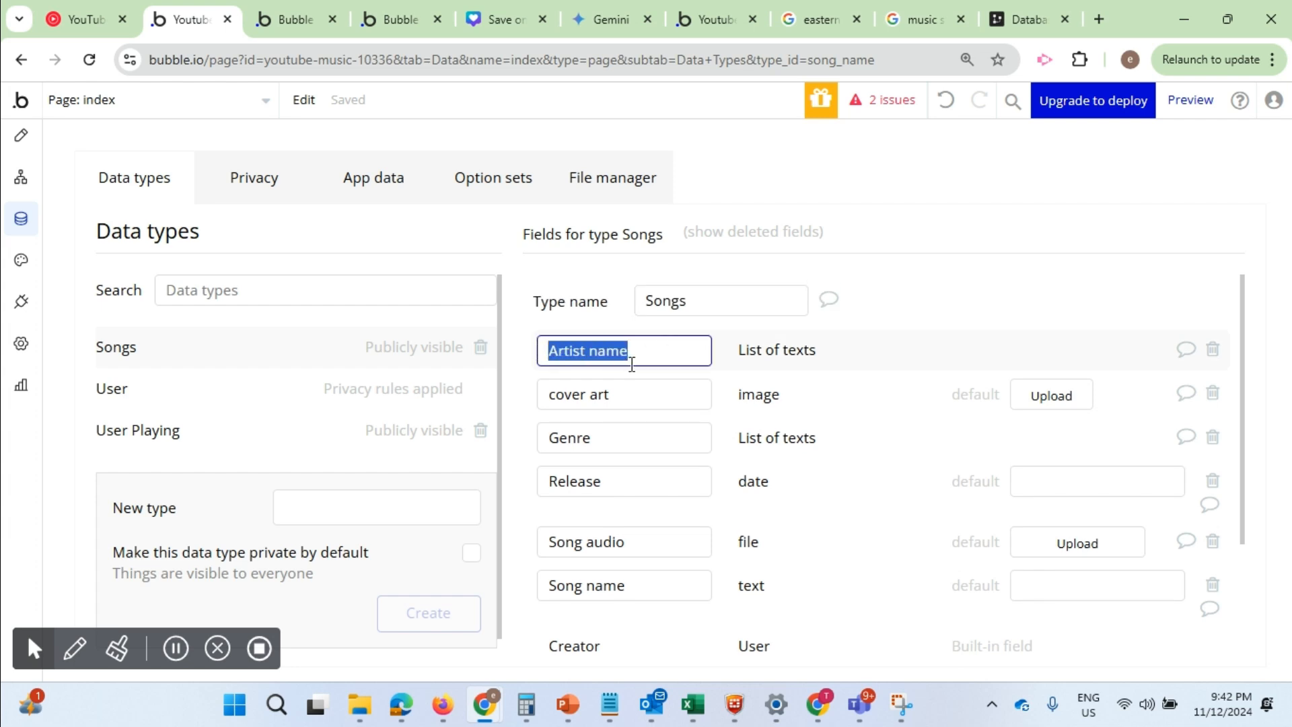
click(824, 359)
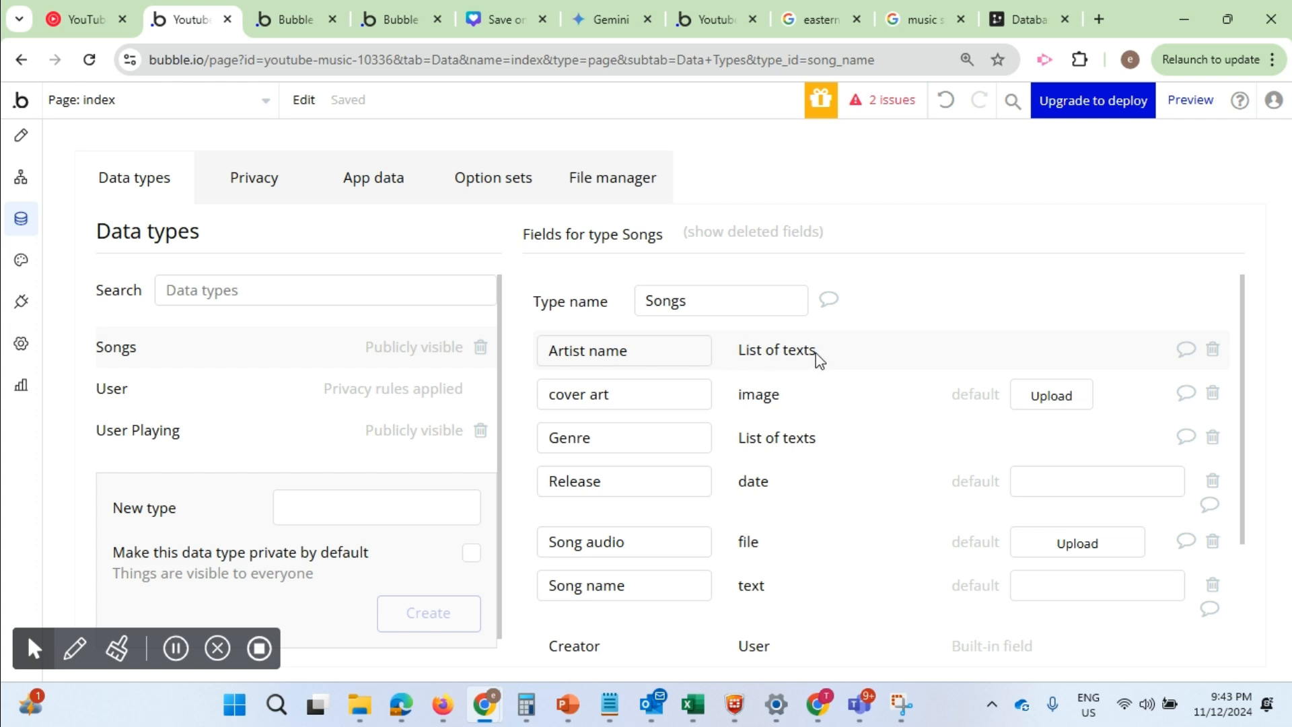
scroll(830, 407, down, 3)
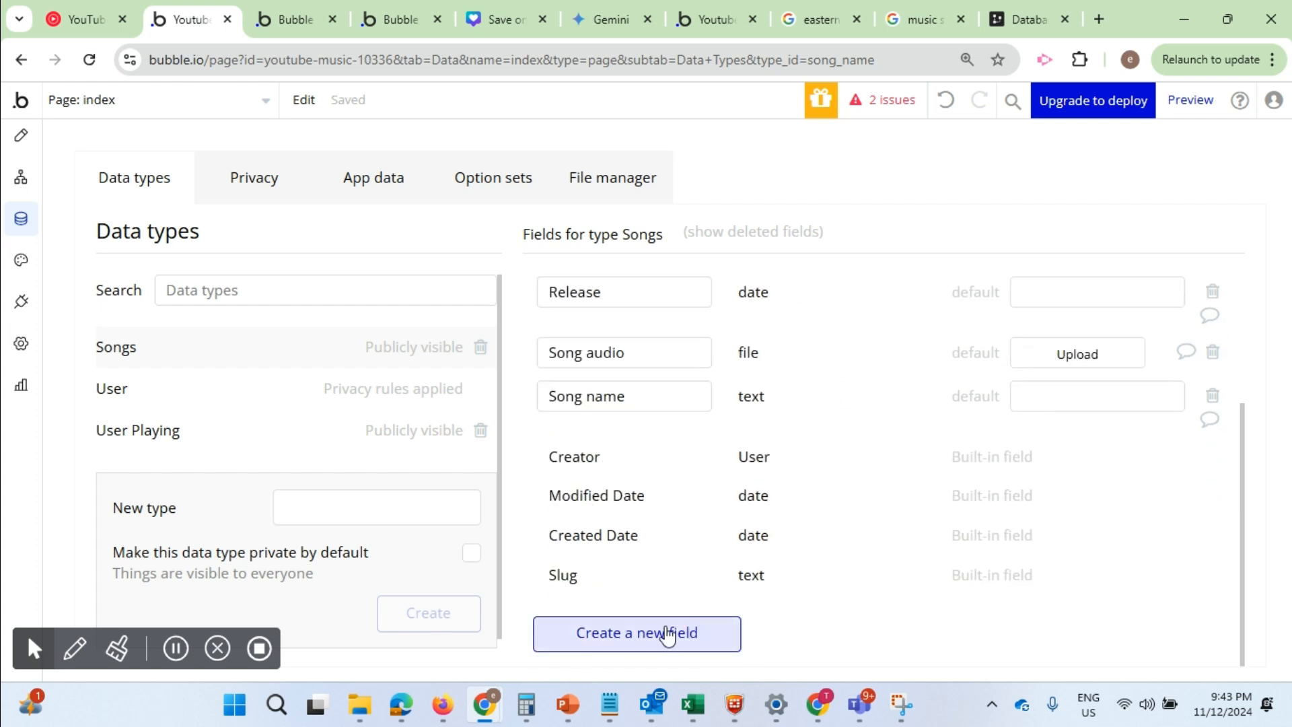
click(621, 635)
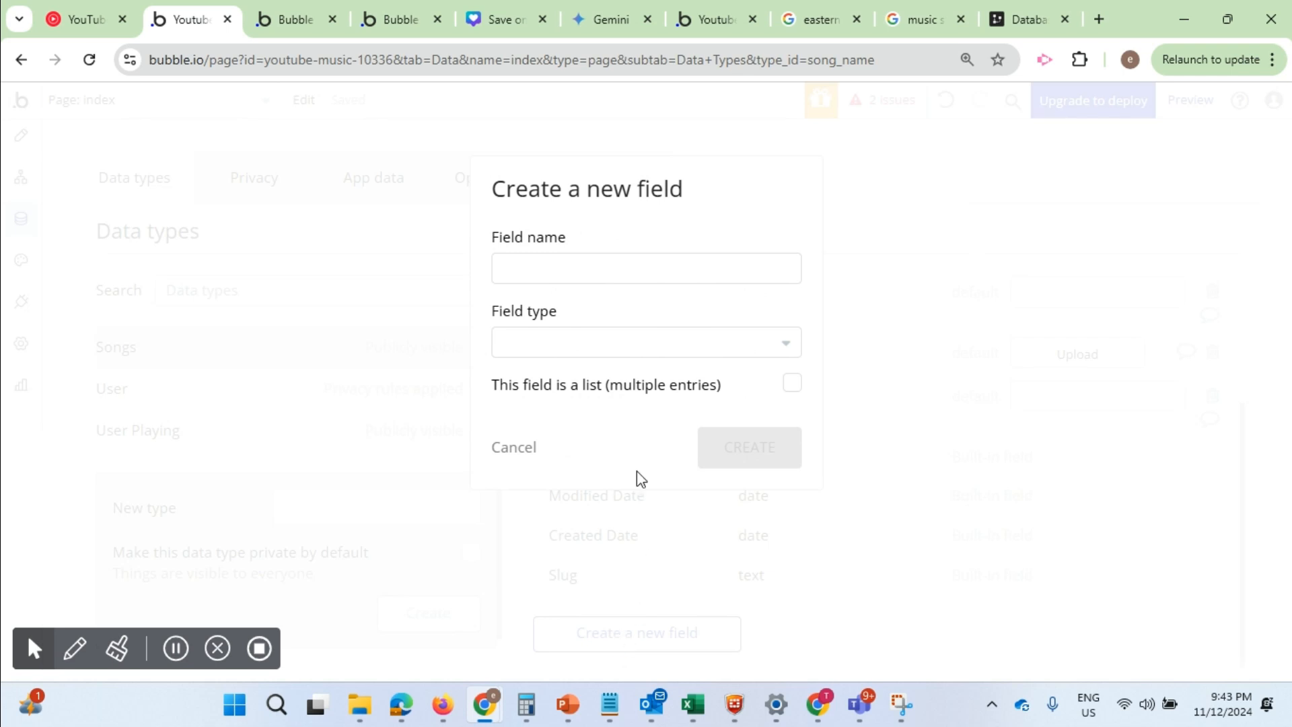
click(597, 266)
text(name 1)
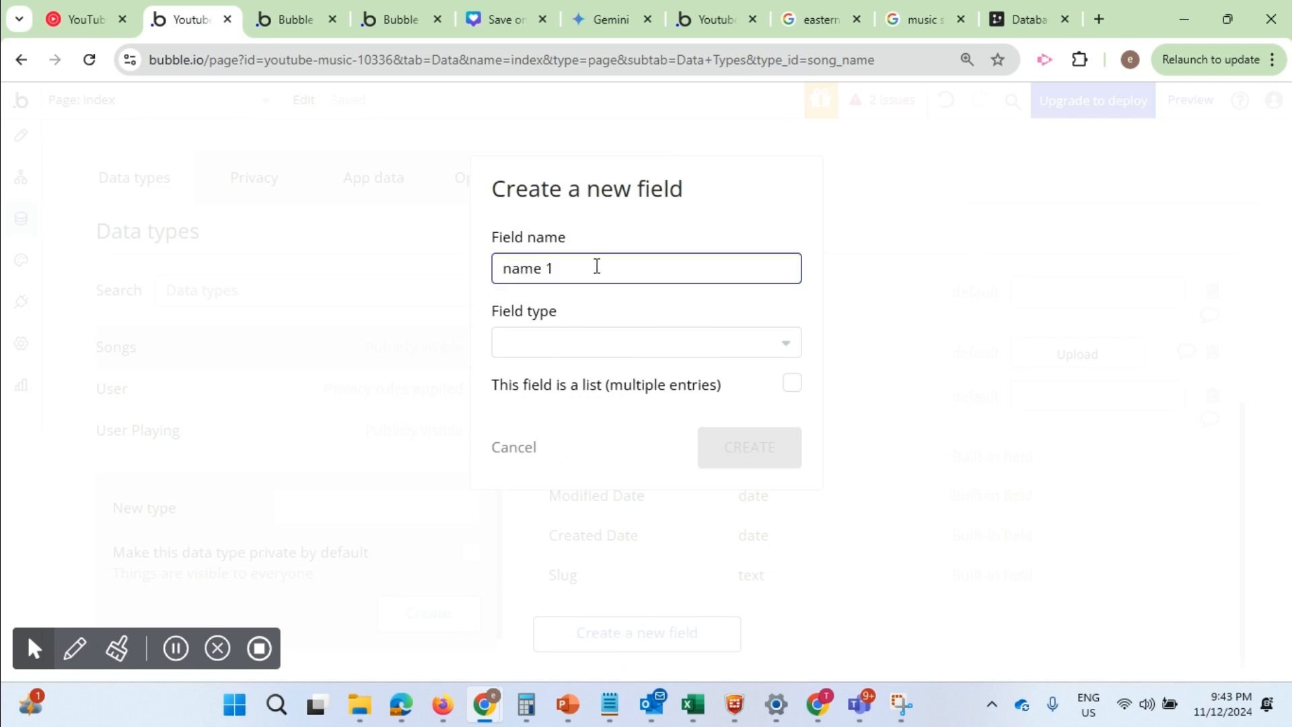
click(617, 346)
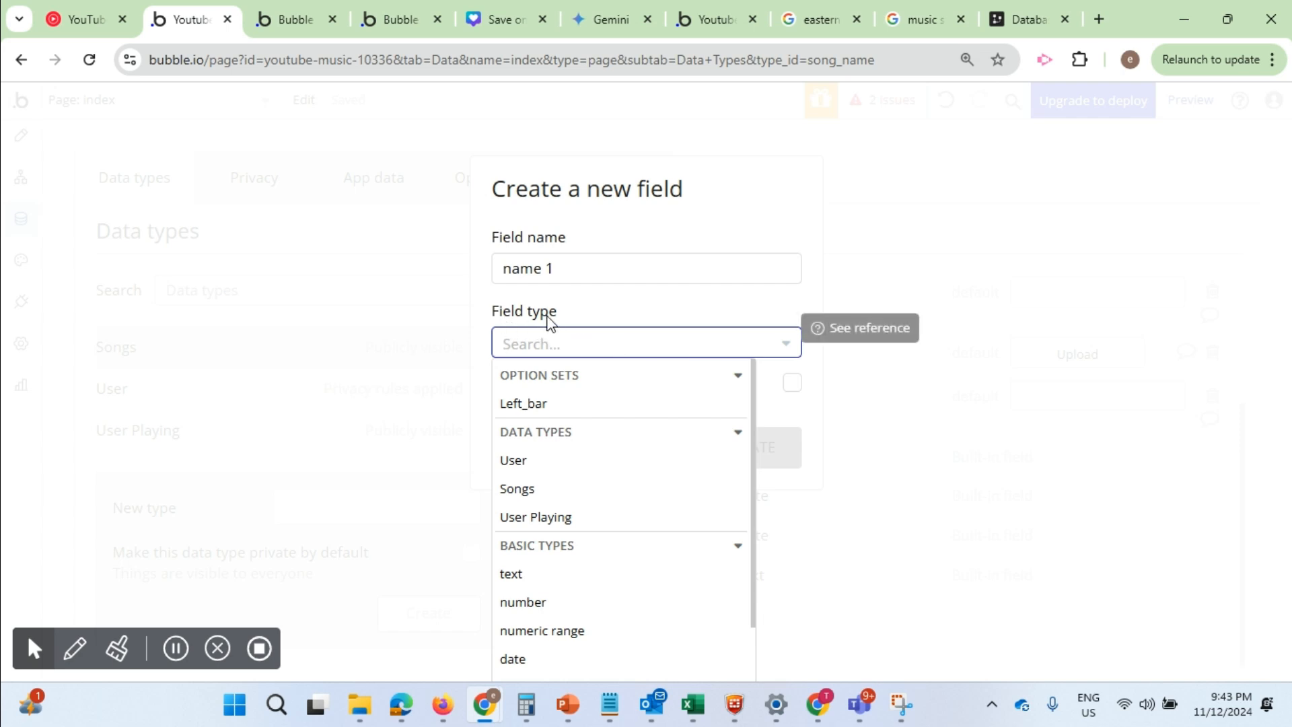
scroll(594, 536, down, 2)
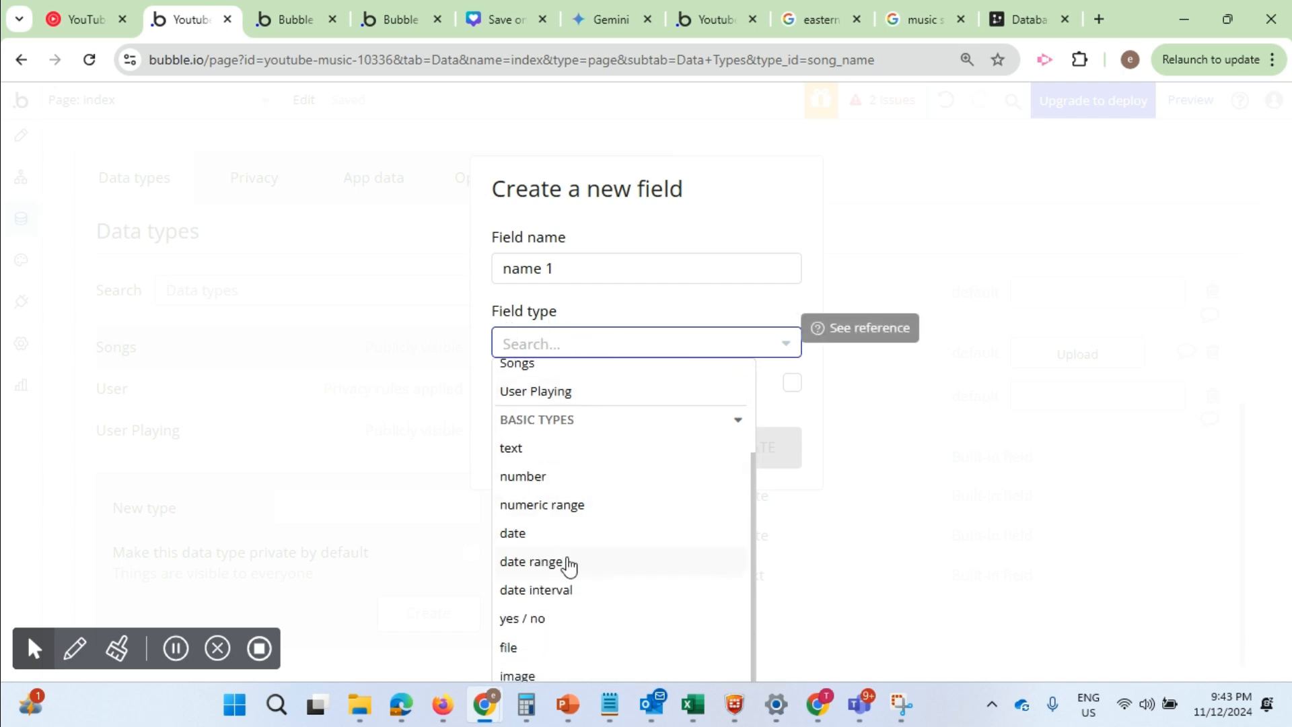
click(516, 458)
click(794, 385)
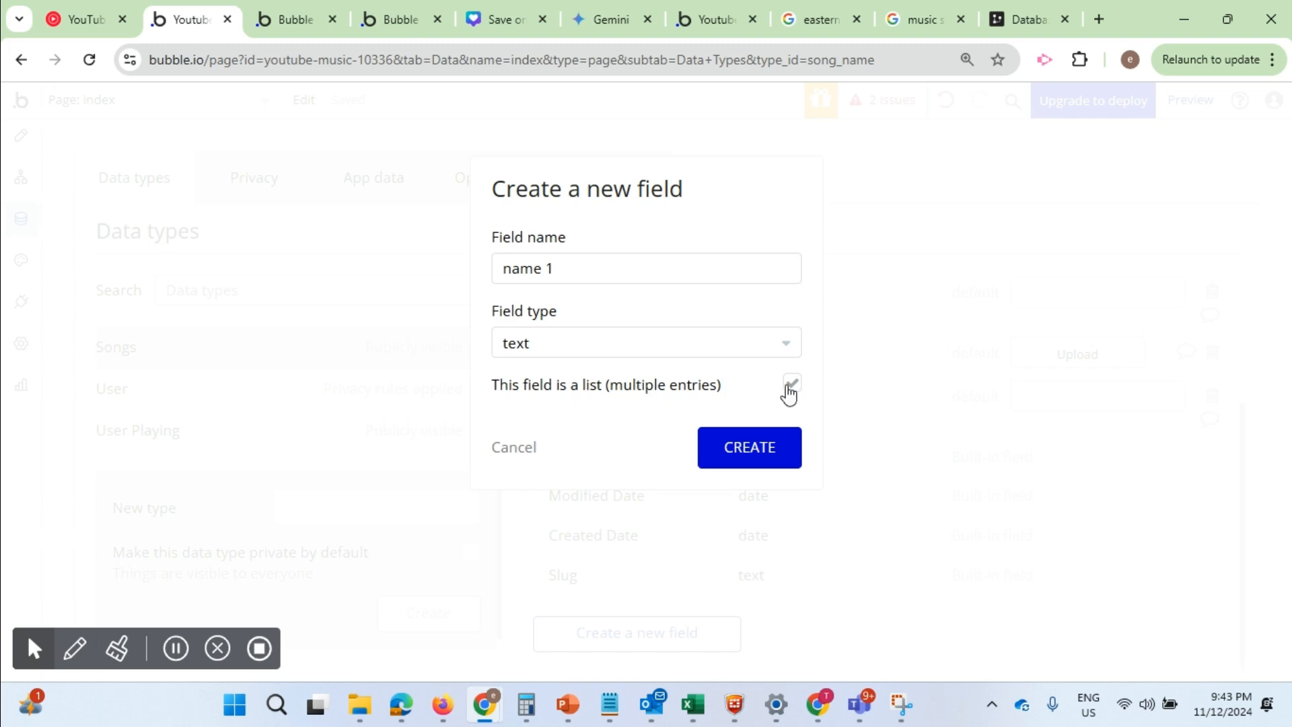
click(515, 449)
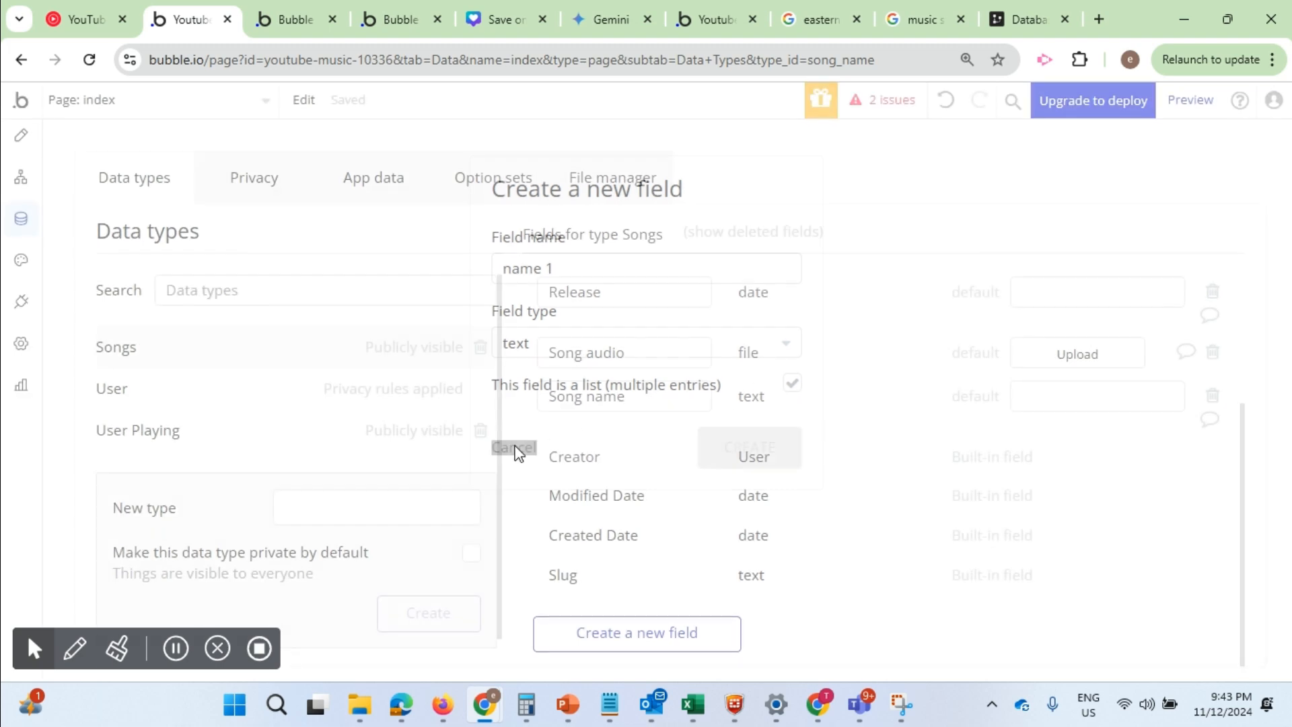
Examine each field of the Songs data type and its field type, from Artist name through Song name
scroll(748, 393, up, 3)
click(636, 355)
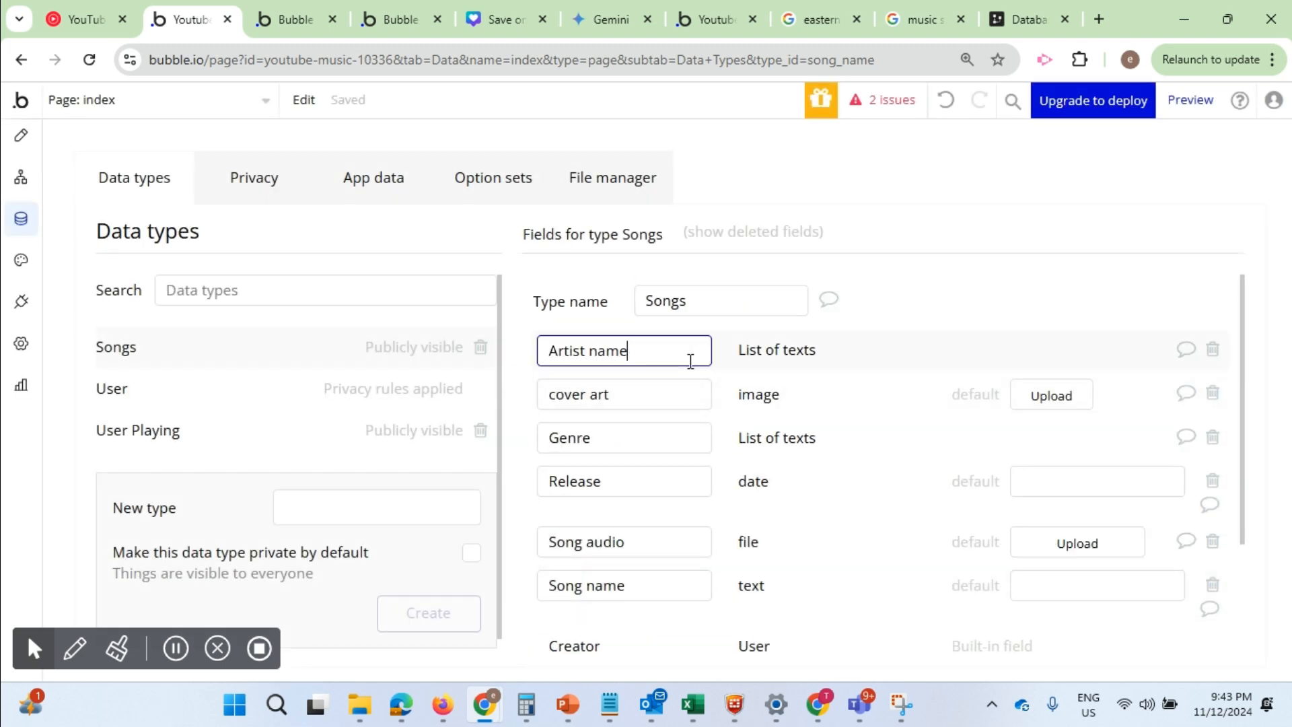
click(810, 353)
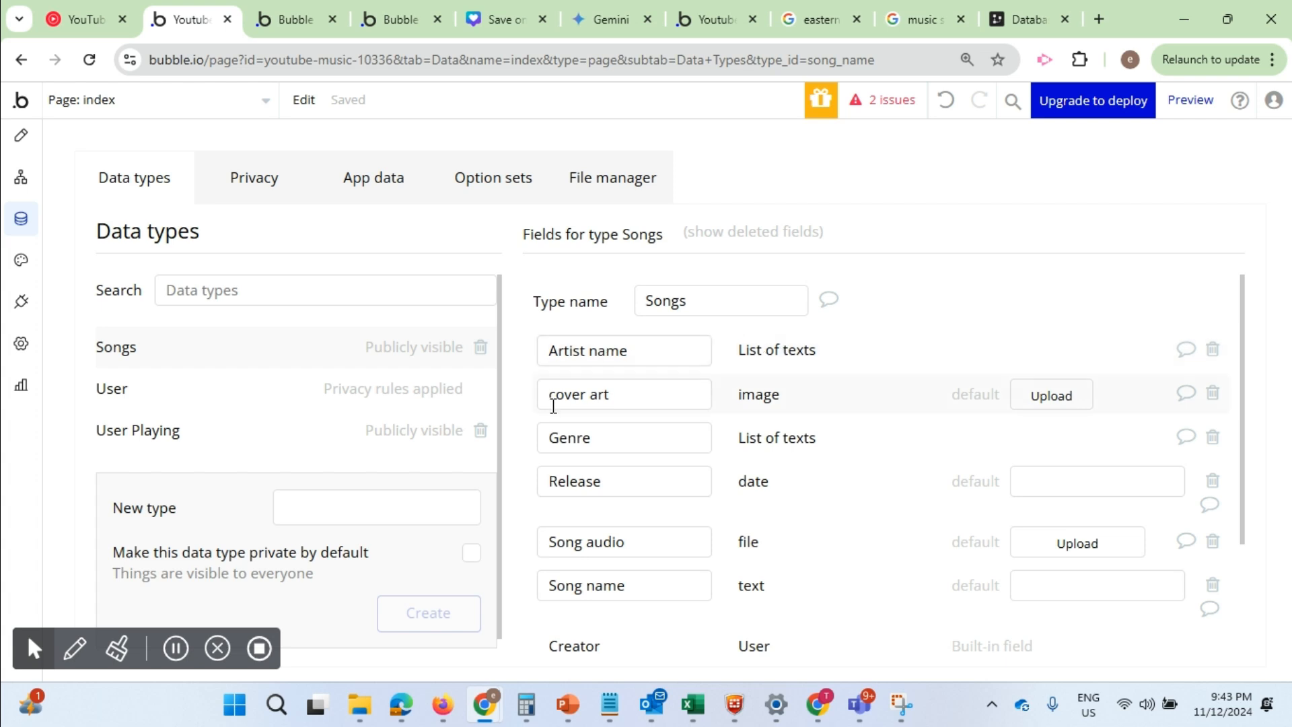
drag(561, 395, 634, 393)
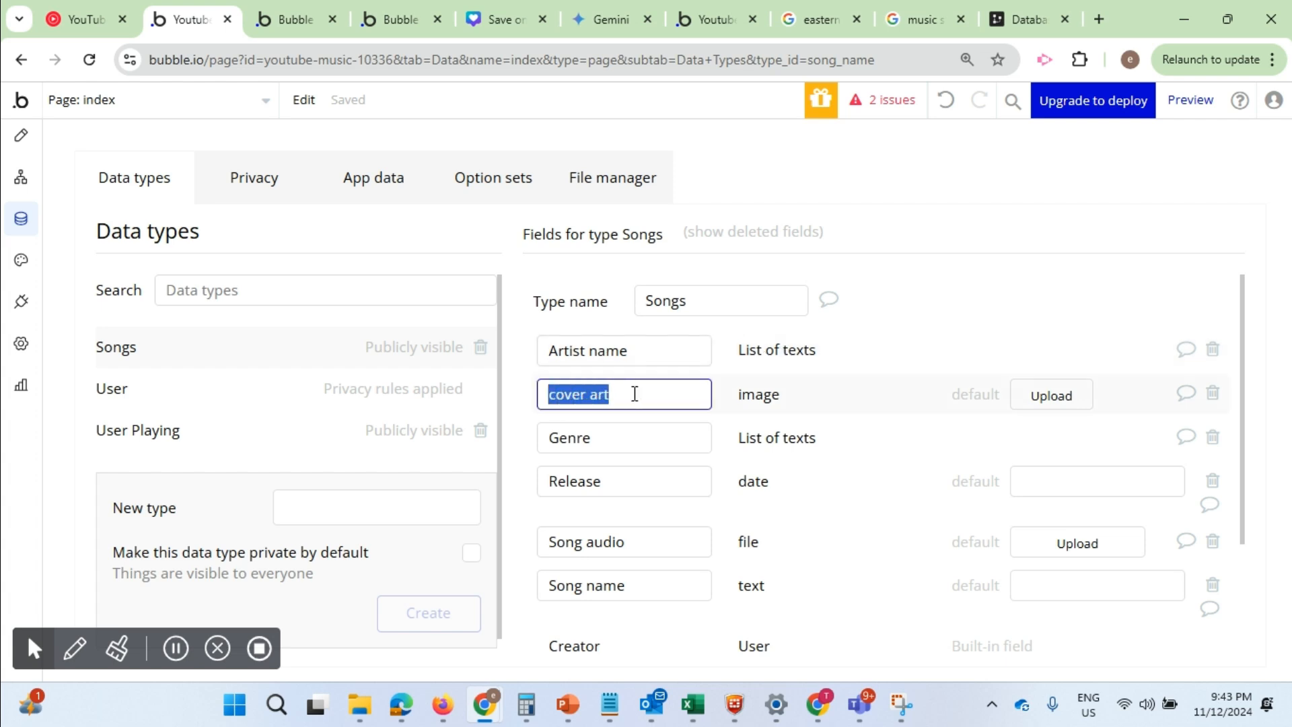
click(780, 400)
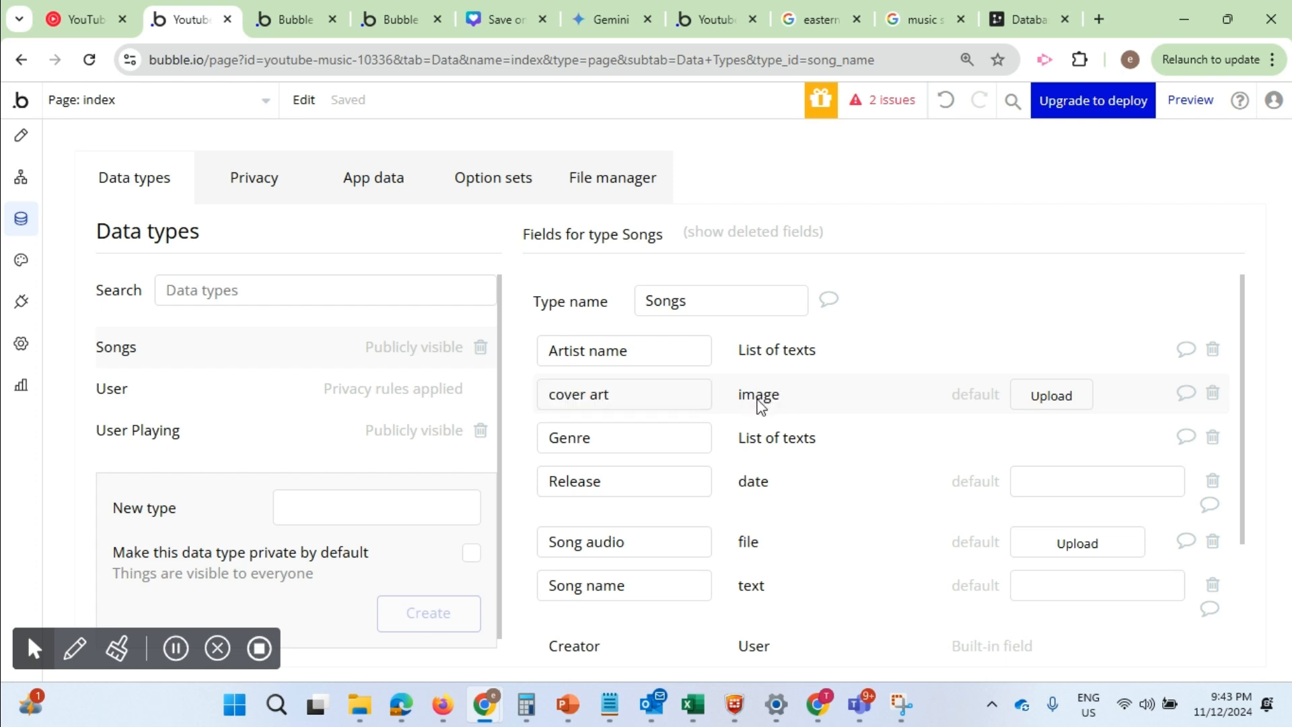
drag(591, 438, 542, 438)
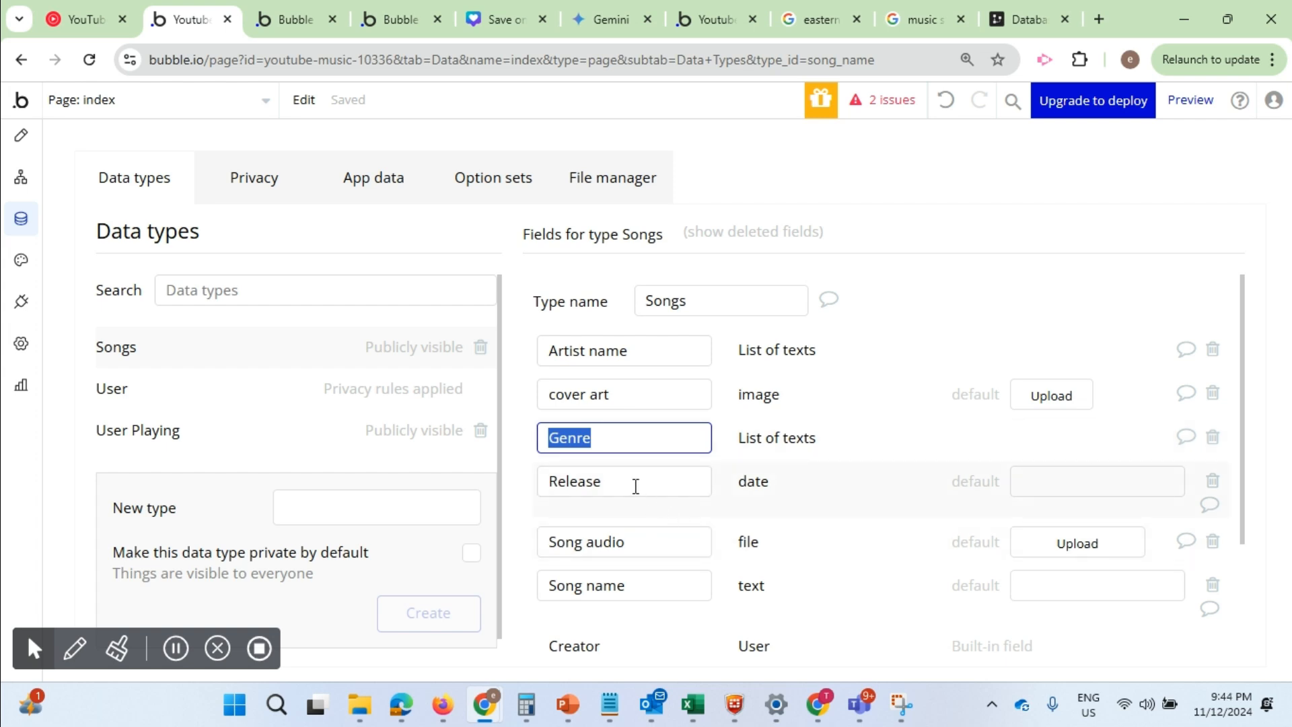
drag(634, 484, 516, 491)
click(764, 487)
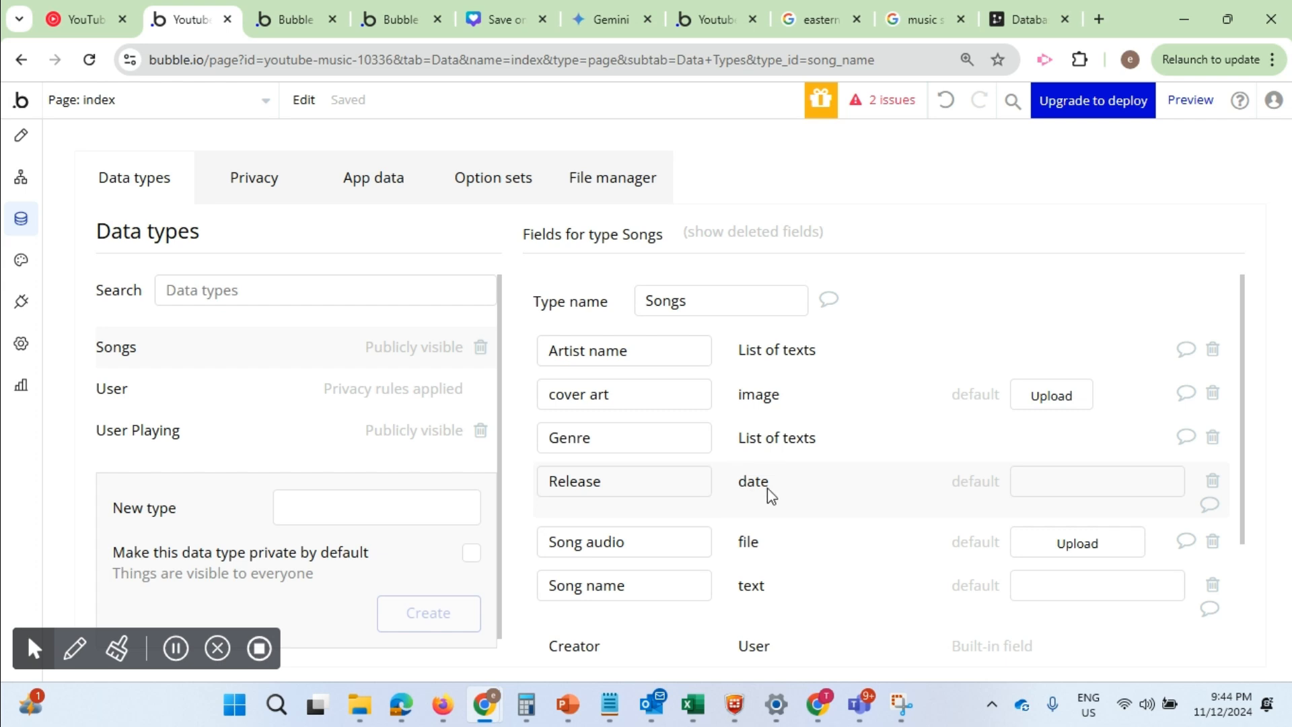
scroll(767, 487, down, 2)
drag(627, 452, 537, 448)
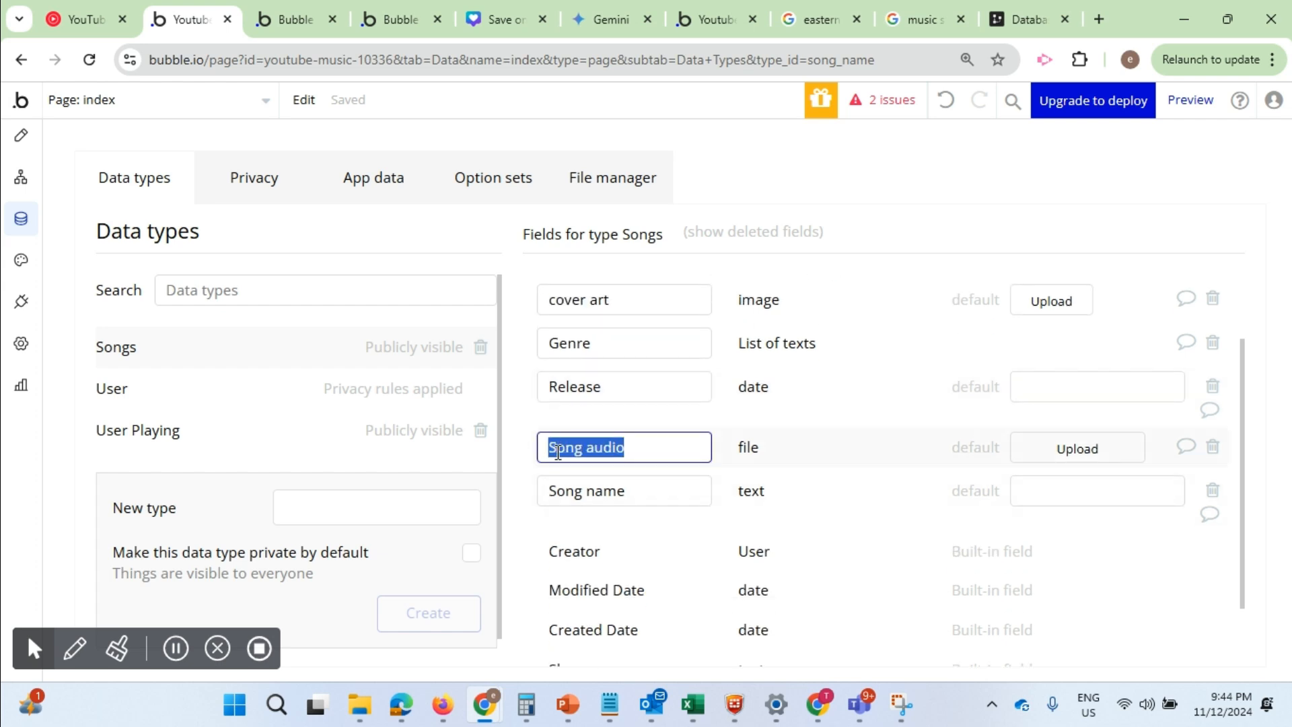
click(757, 452)
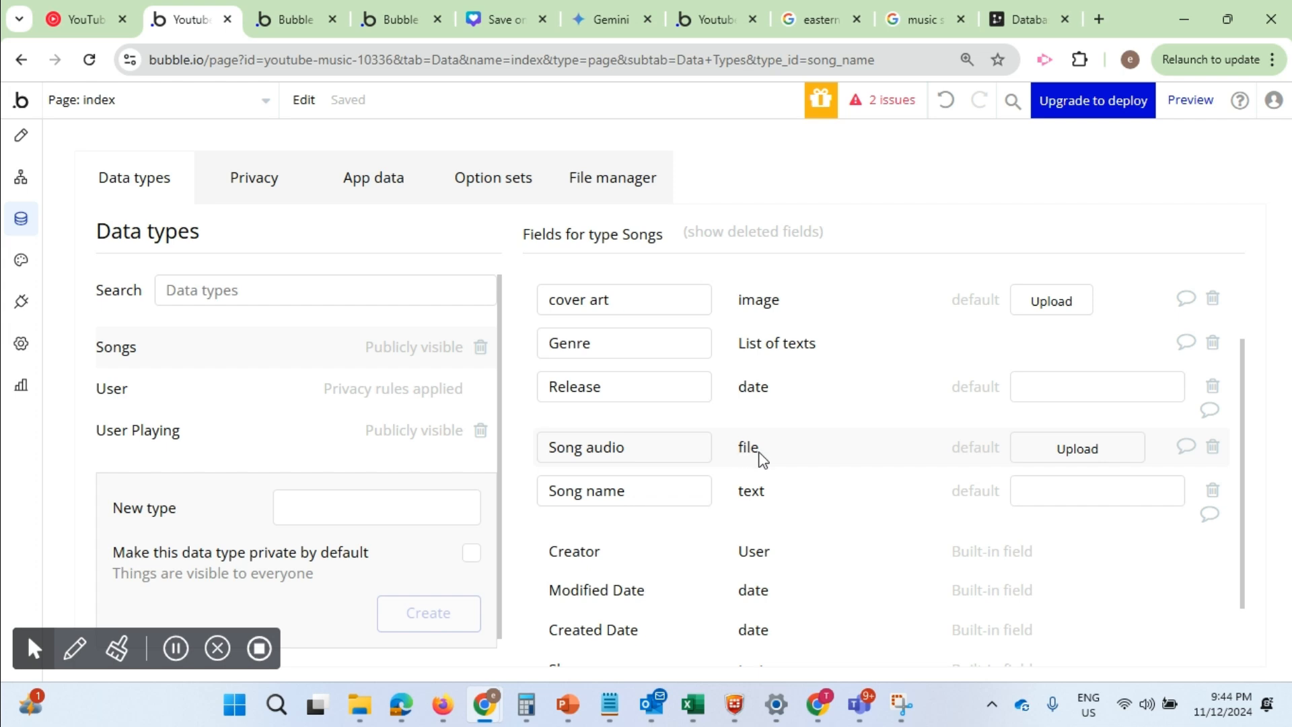
click(644, 488)
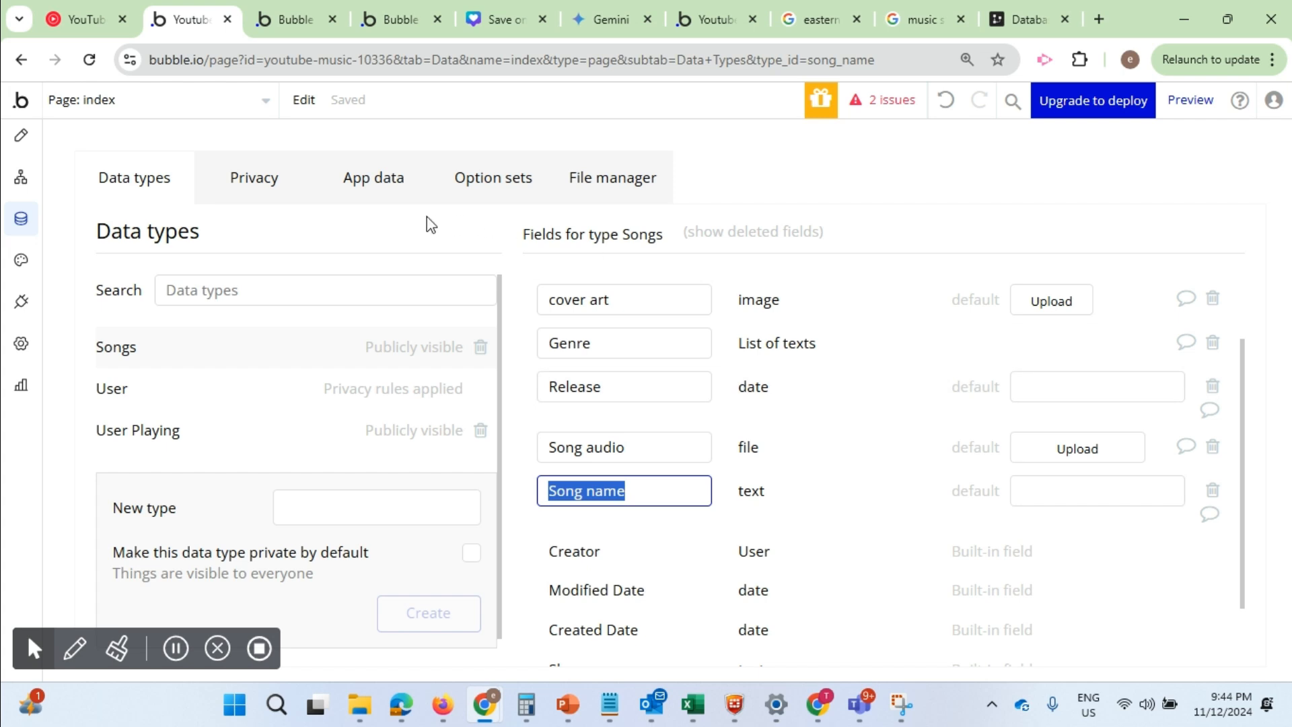
Open the Alone entry from the Songs app data for modification and add Shasha to its artist names
click(374, 179)
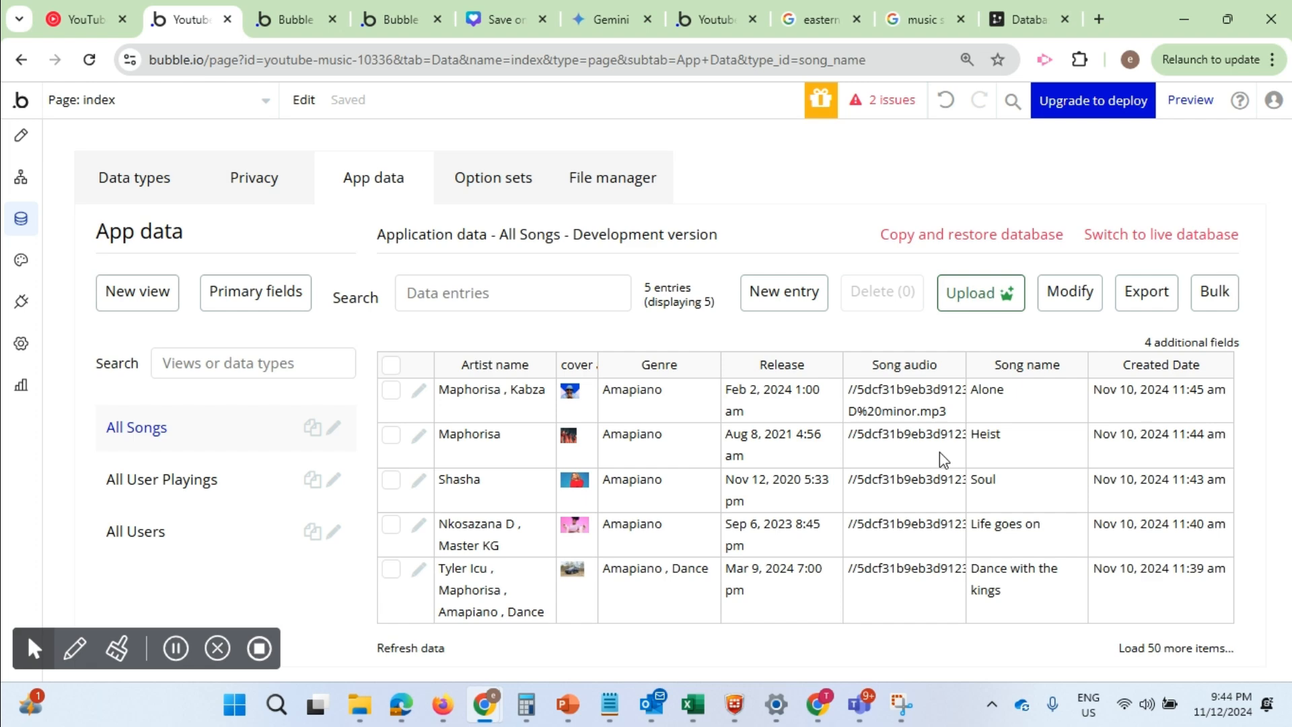
click(419, 391)
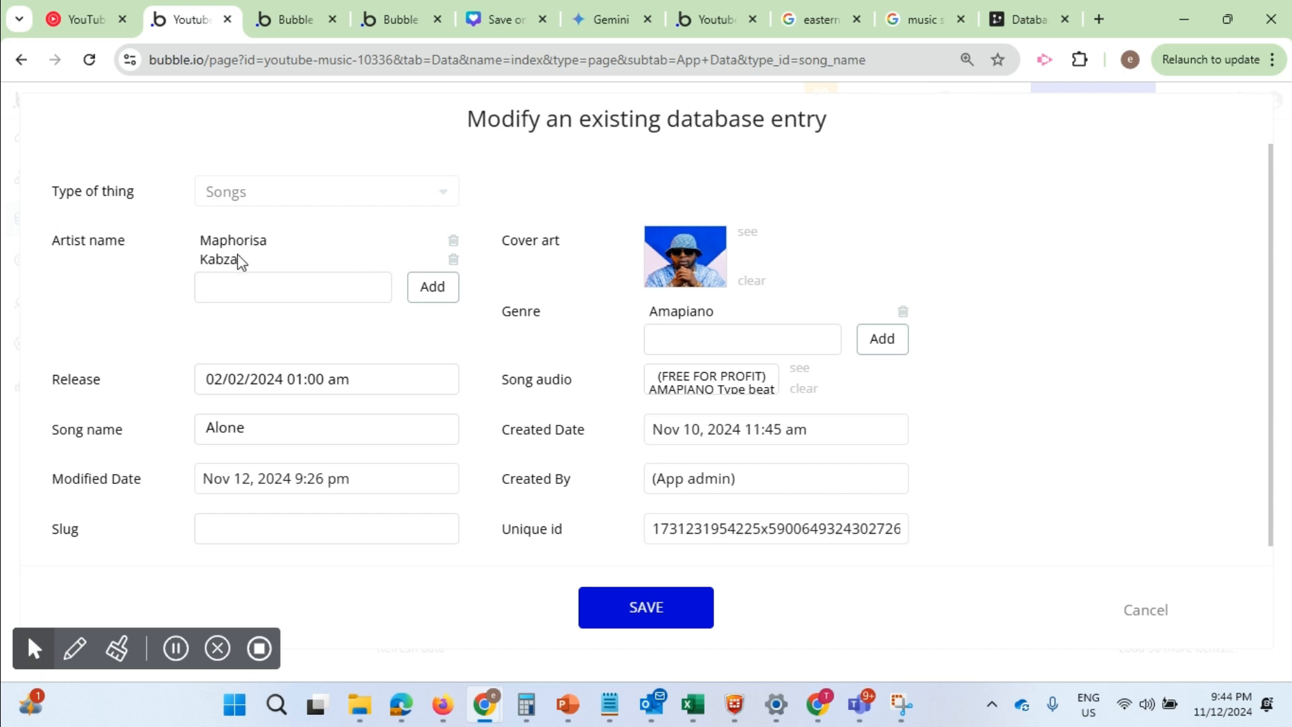
click(236, 286)
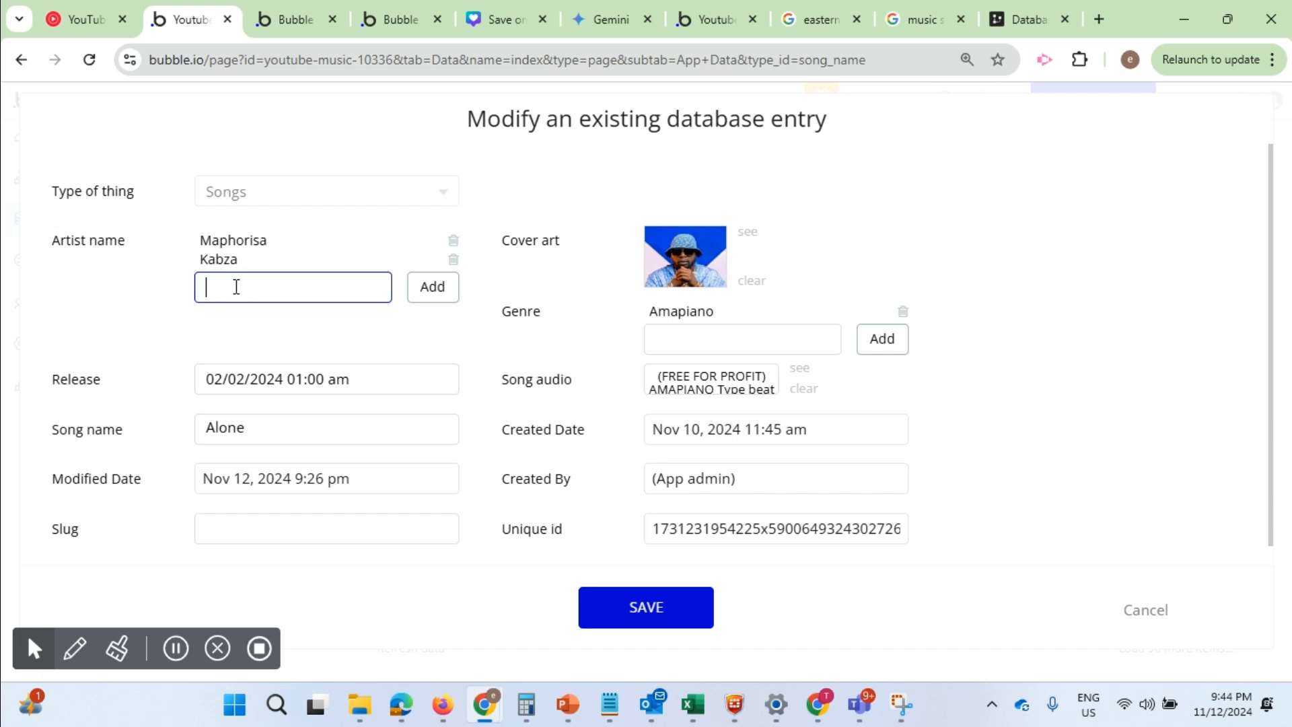
text(Shal)
text(hasha)
click(447, 297)
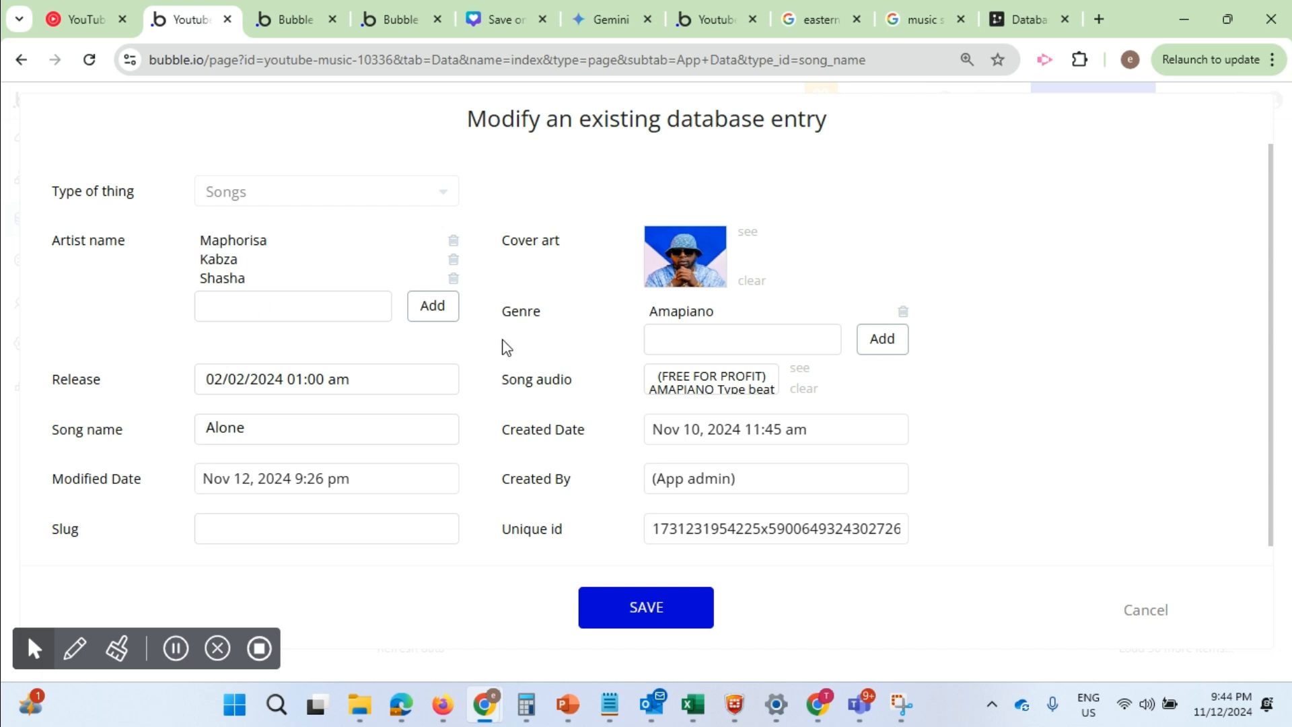
Save the modified Alone song entry and open the design view of the index page
drag(262, 426, 188, 430)
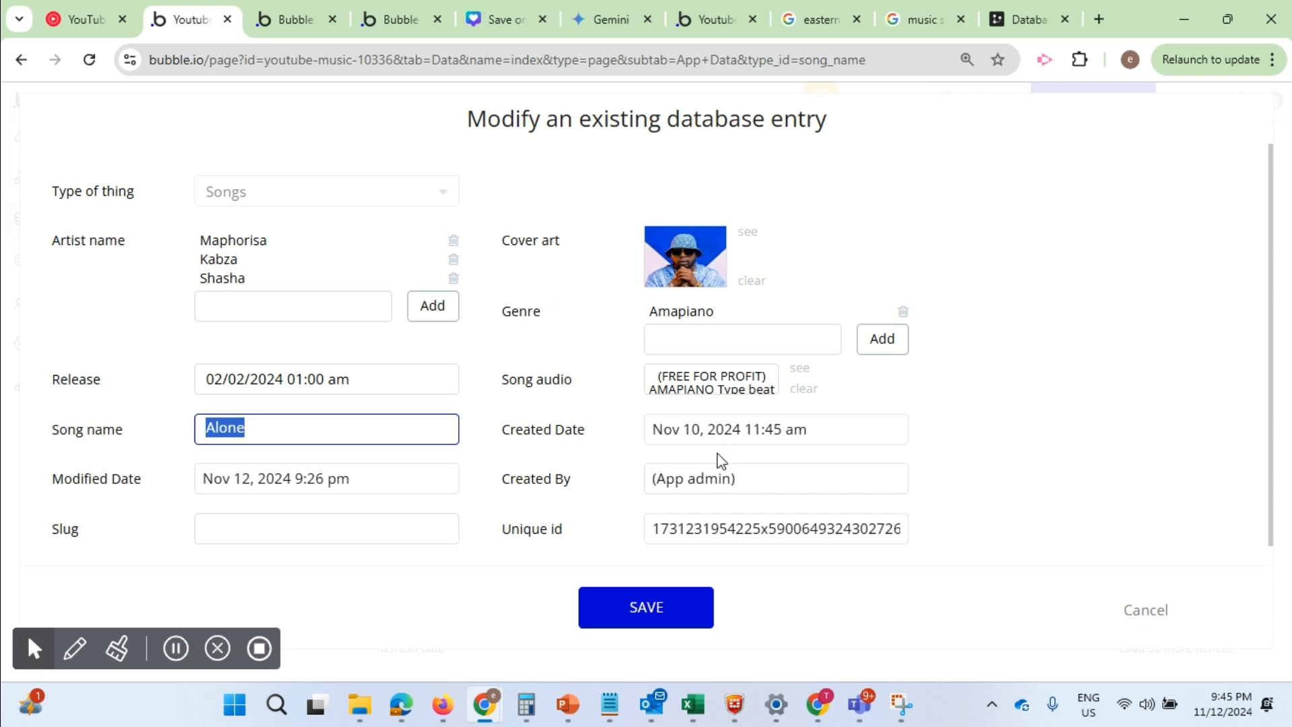
click(691, 335)
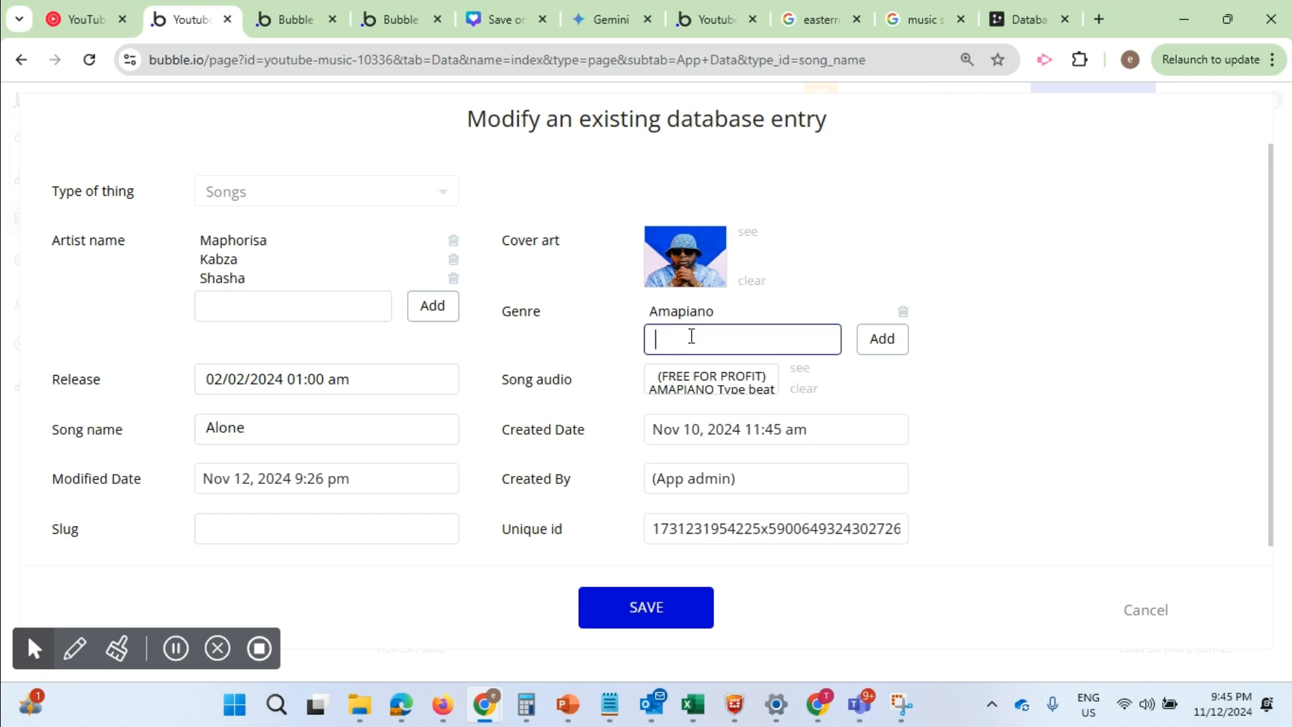
click(646, 618)
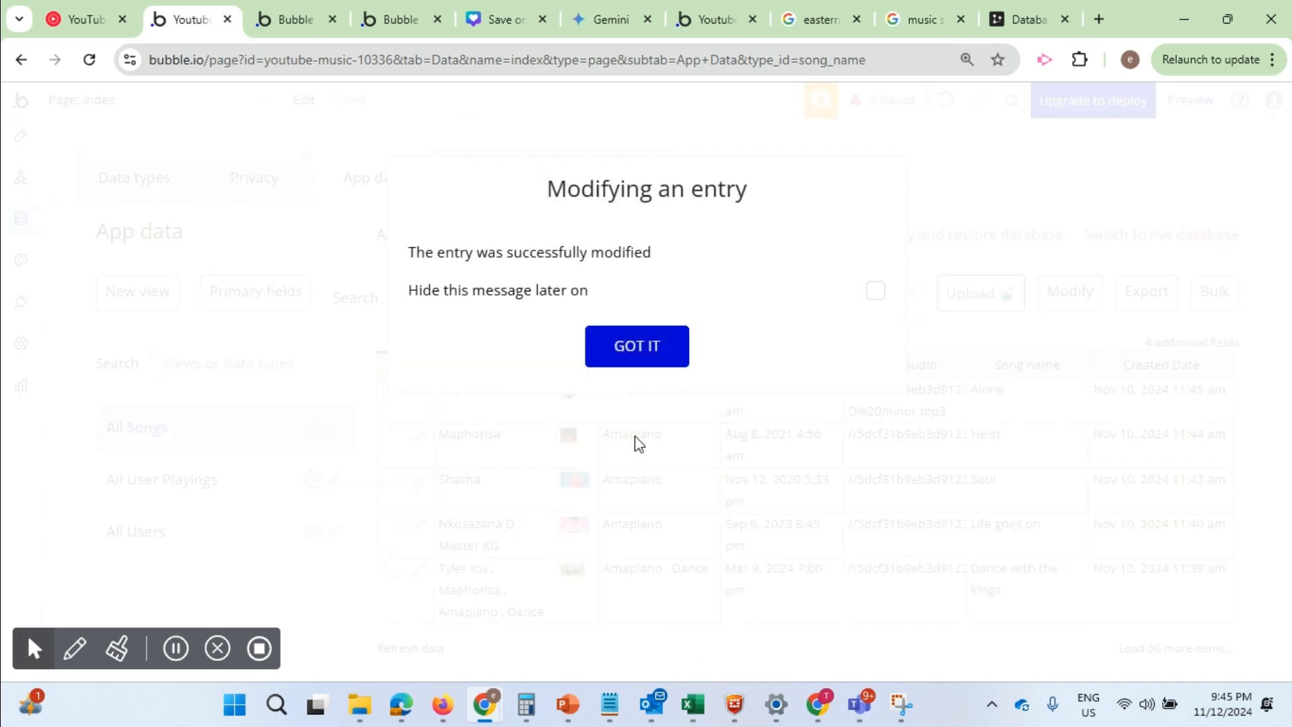
click(648, 359)
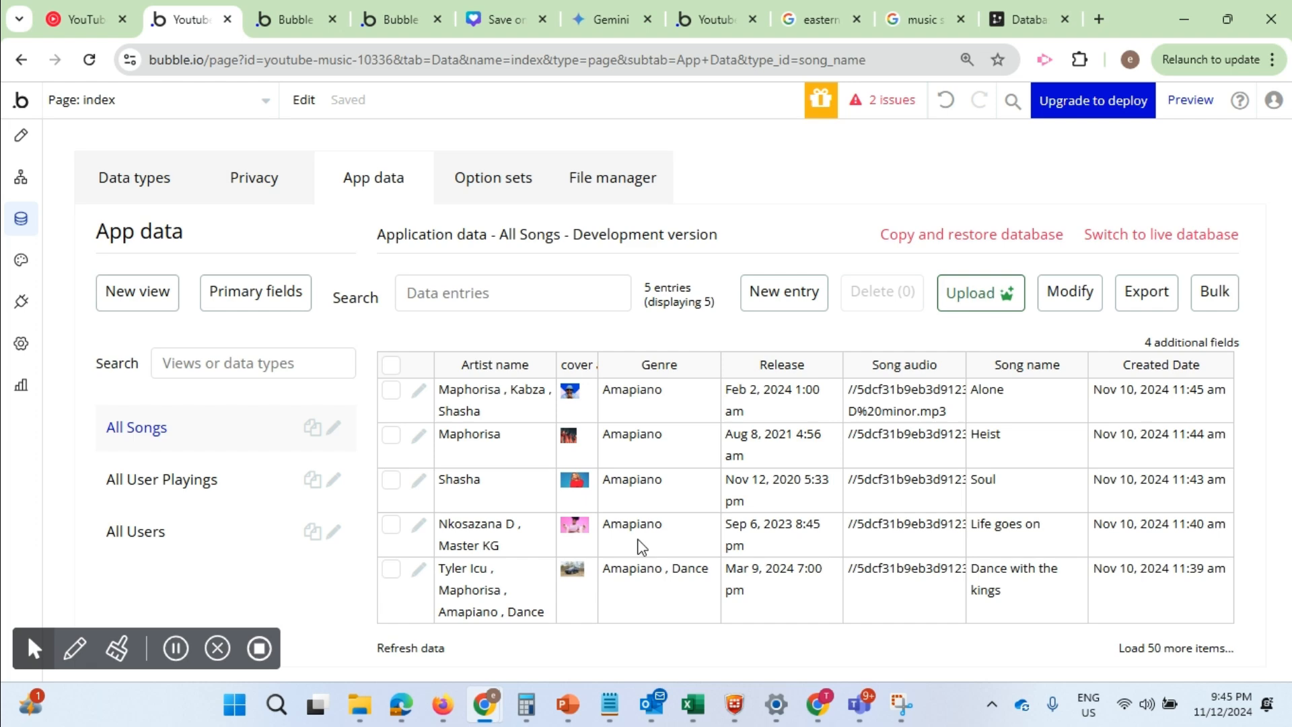
click(22, 139)
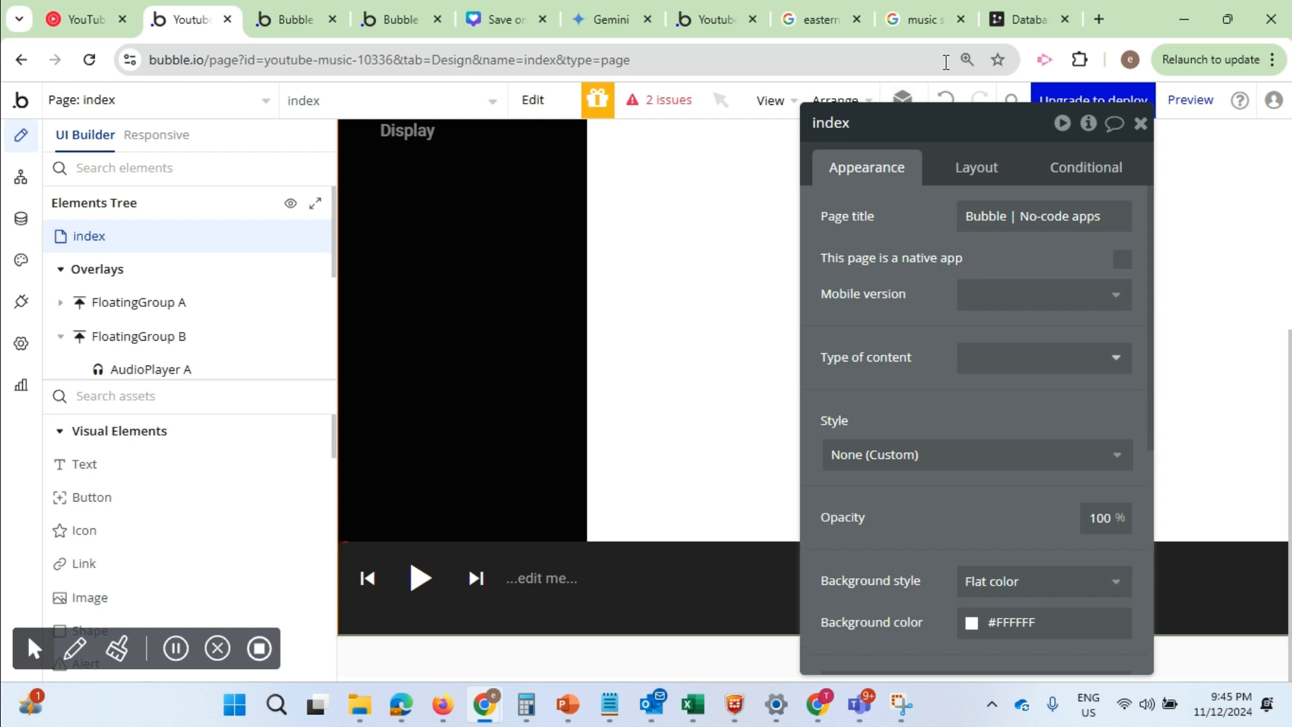
Switch to drawSQL and examine the koel music database schema in full screen
click(1029, 21)
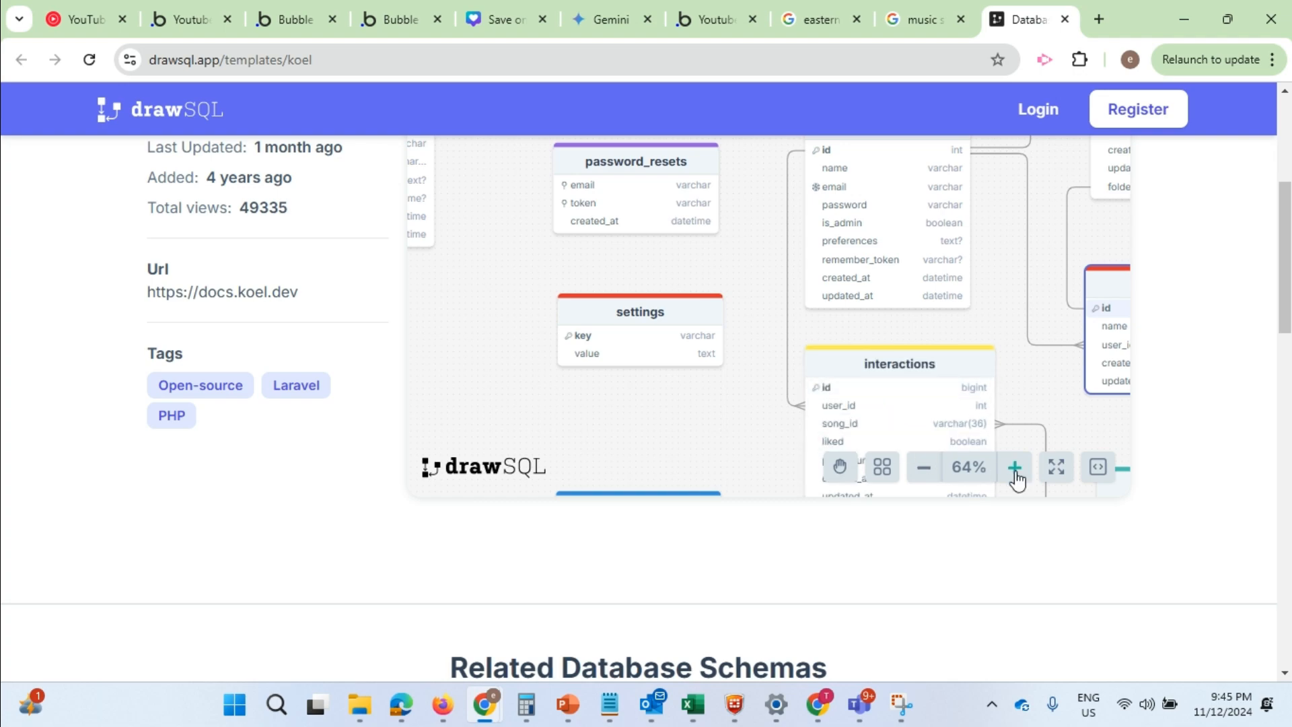
click(1057, 468)
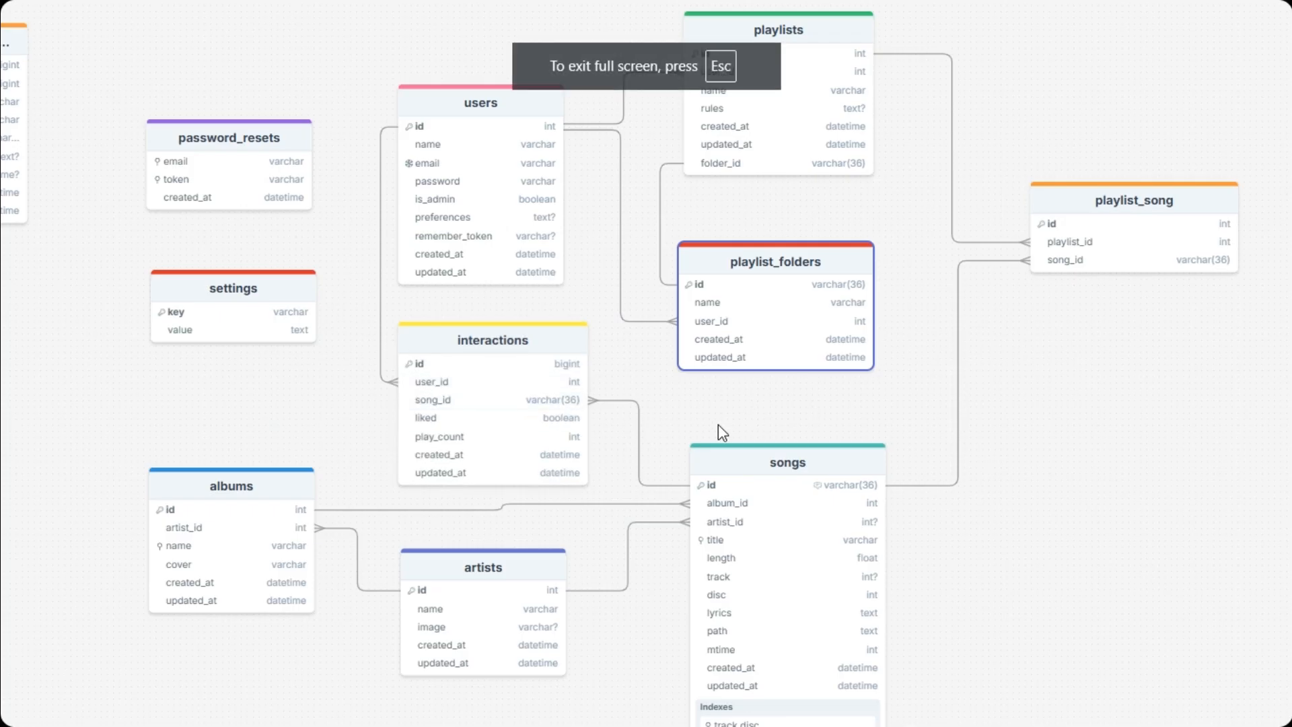
drag(835, 393, 795, 390)
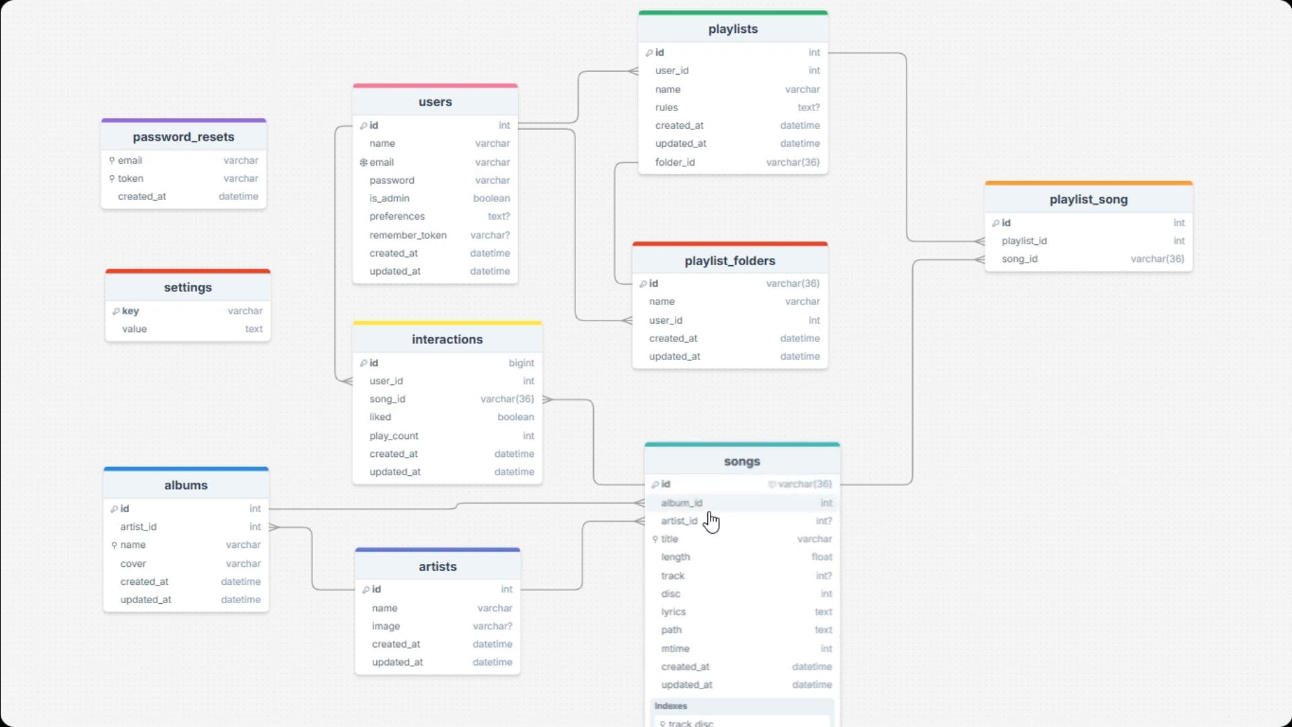
key(Escape)
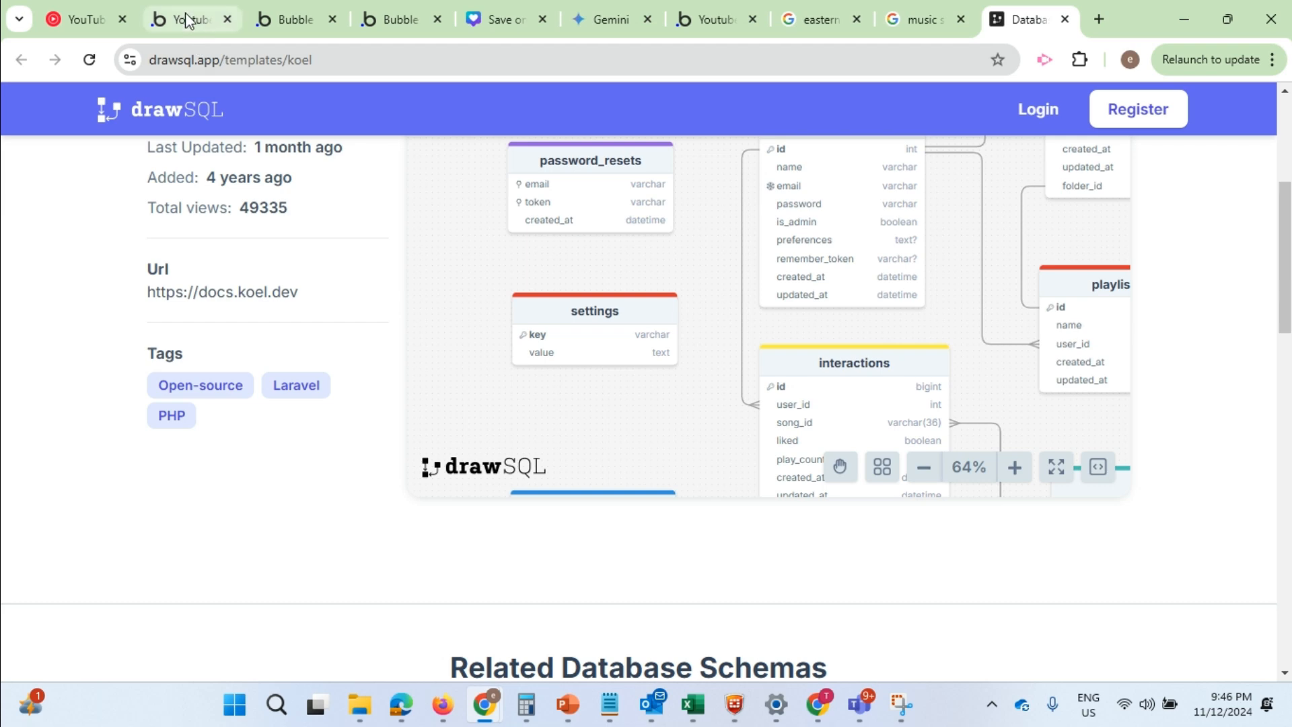
Switch to Bubble and compare the index page's player bar with the one in YouTube Music
click(184, 12)
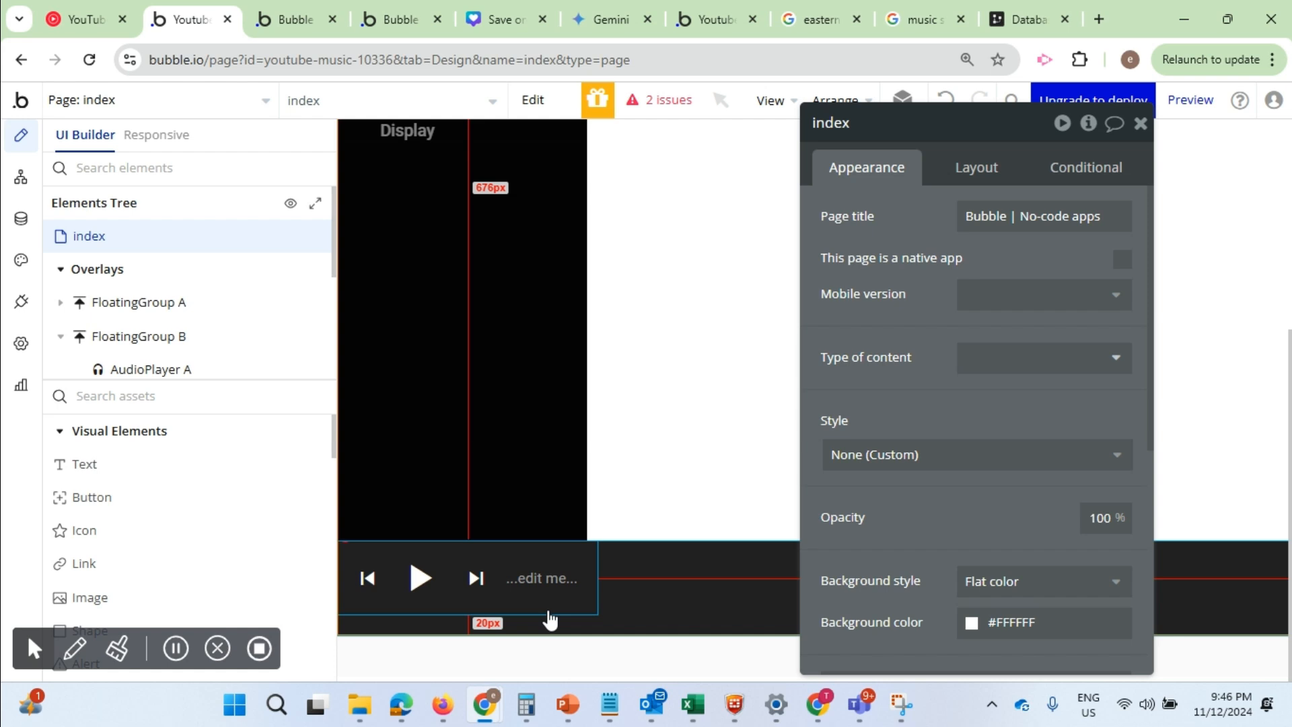
click(84, 19)
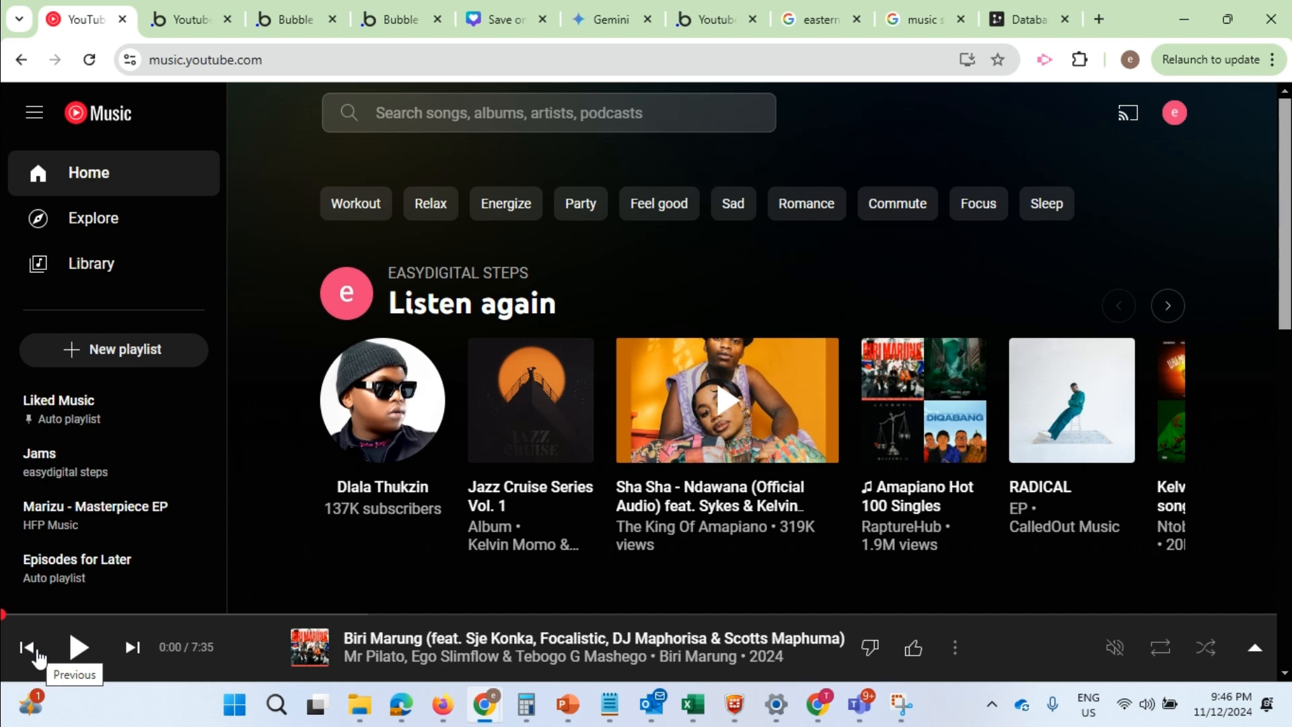
click(175, 21)
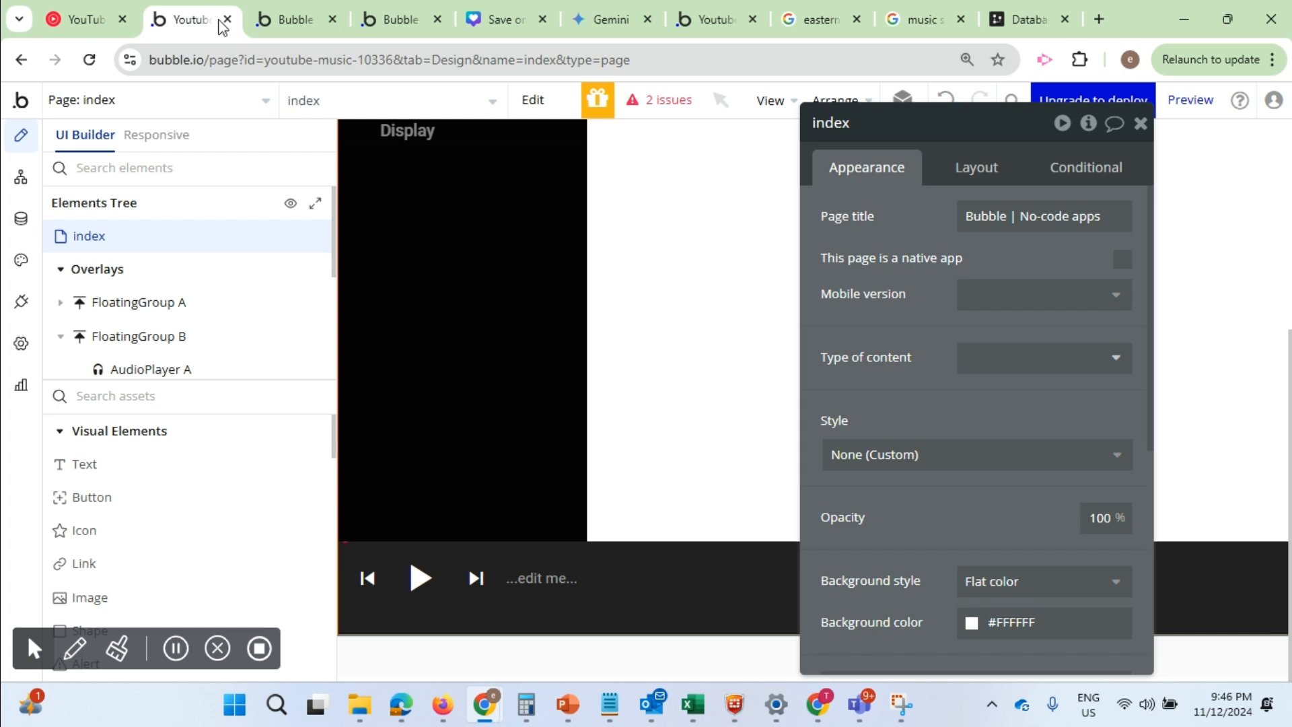
click(1082, 62)
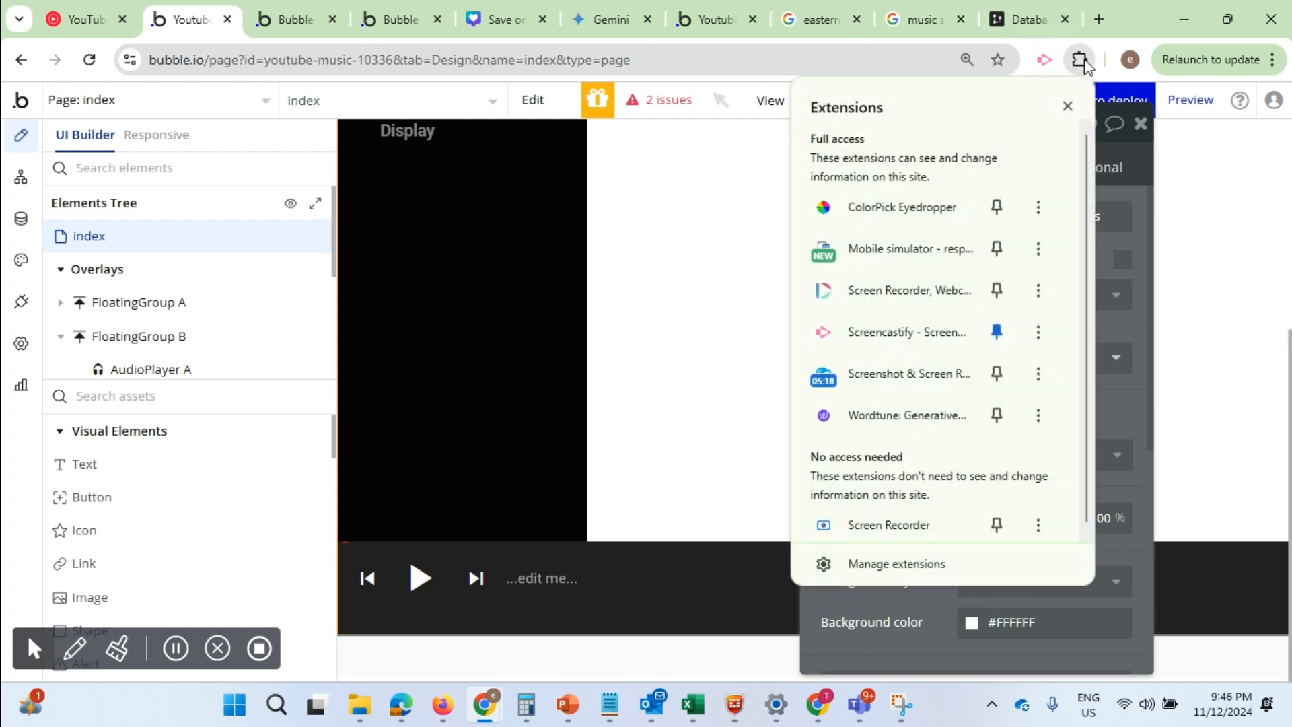
click(188, 19)
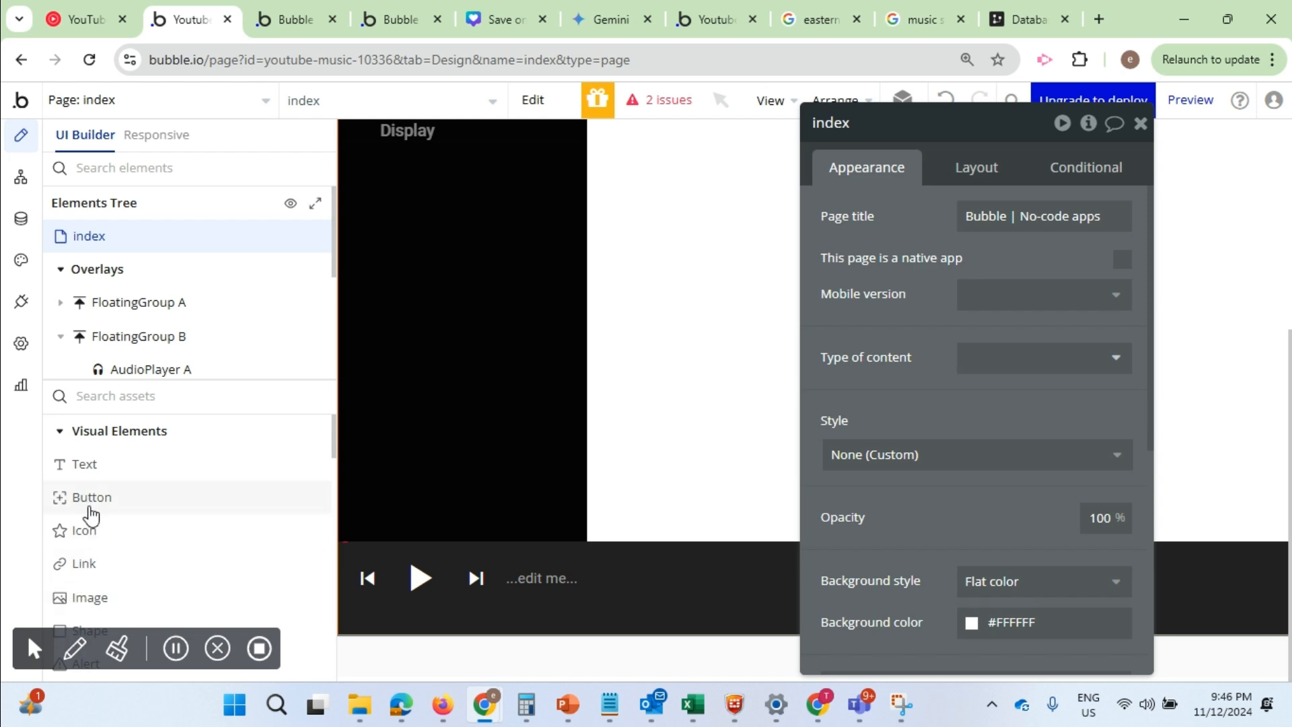
mouse_move(91, 515)
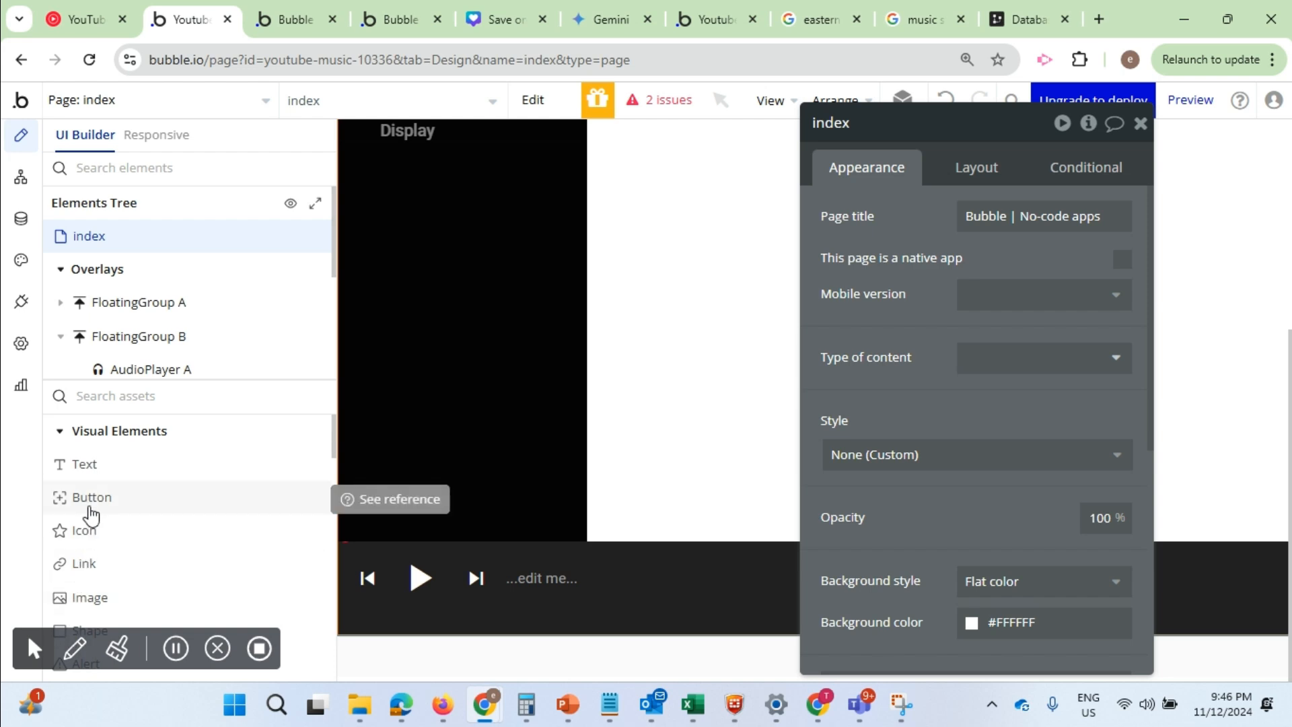
Find the Repeating Group element and place it on the blank area of the index page, beside the black sidebar
click(127, 393)
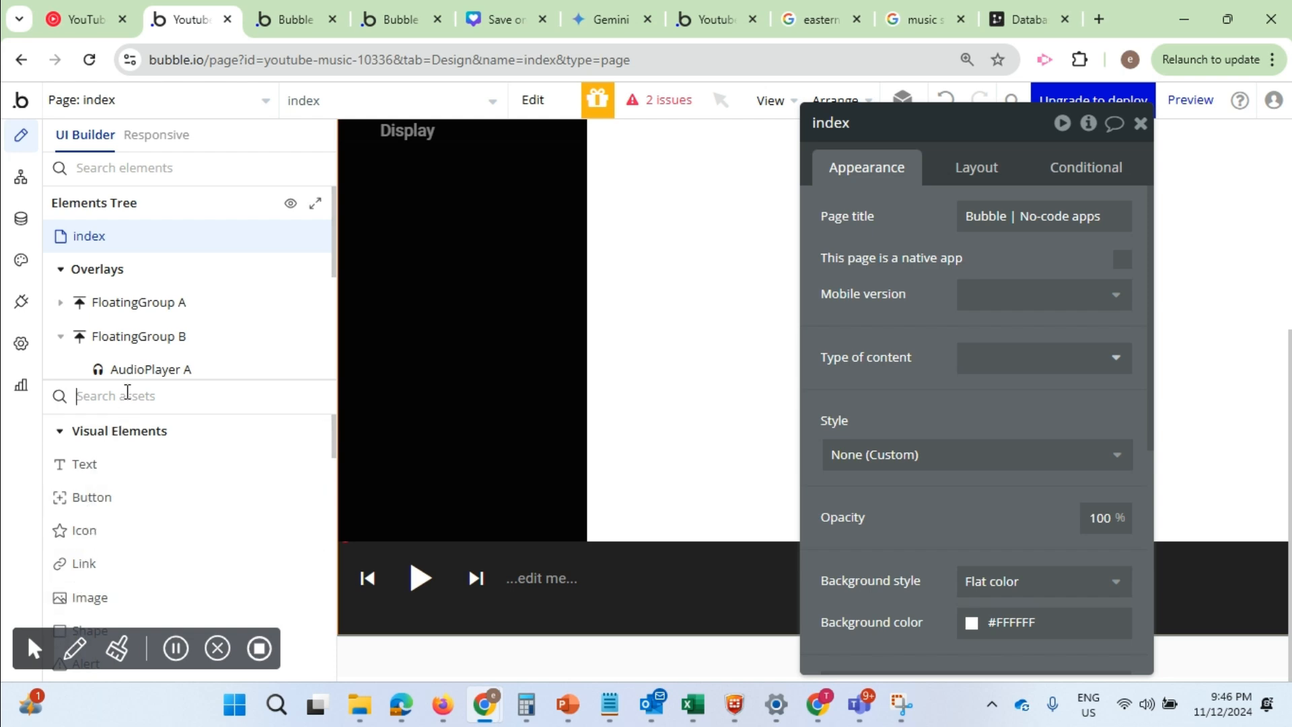
text(re)
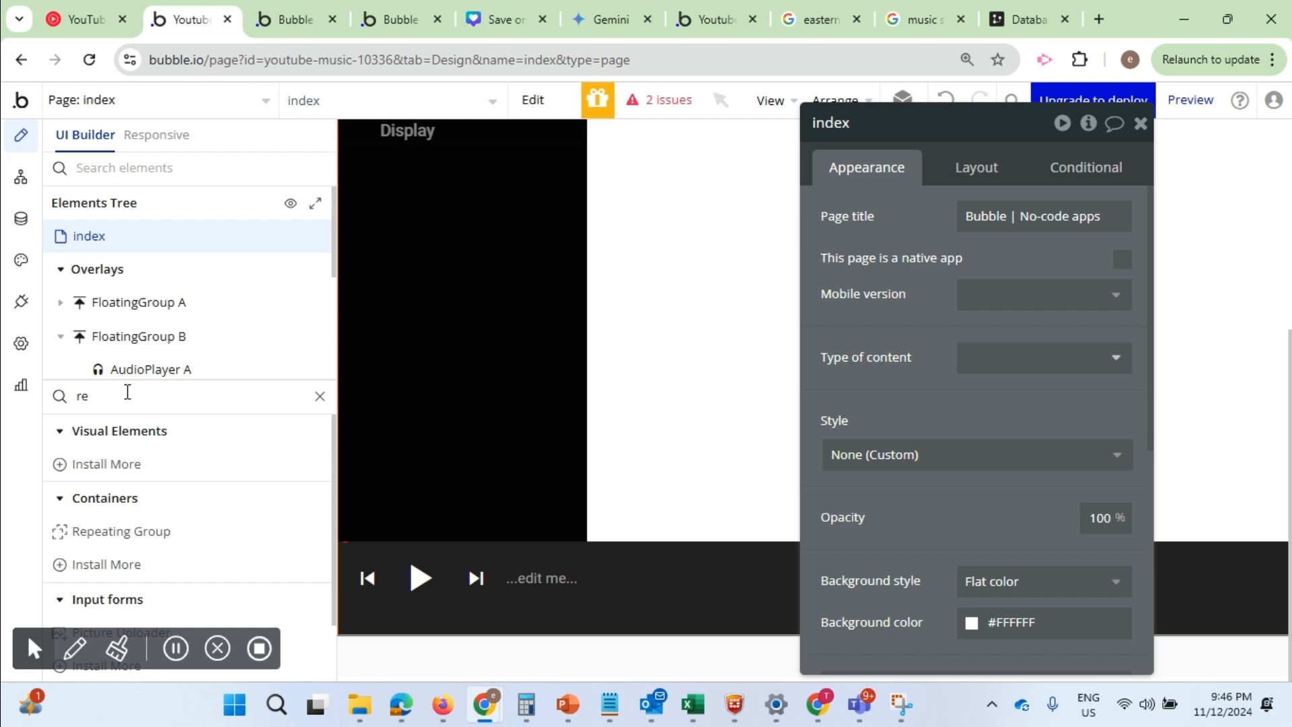
text(pea)
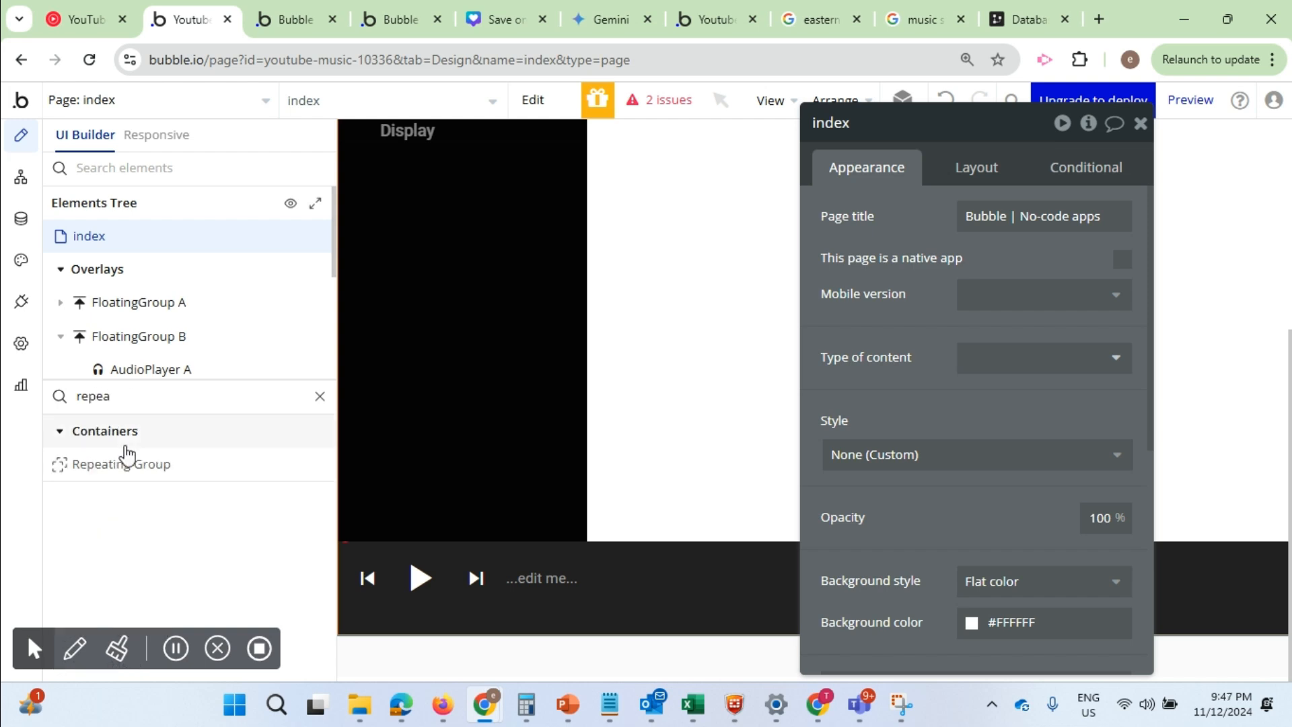
click(123, 471)
click(722, 263)
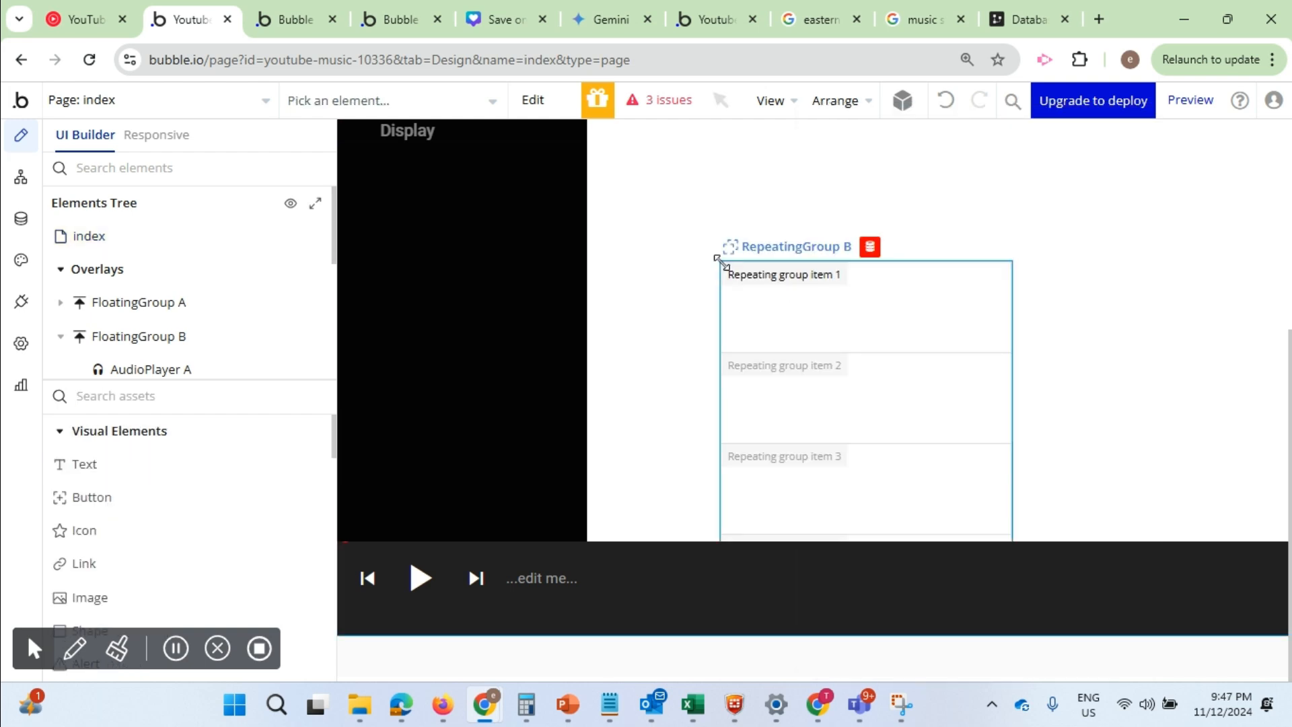
drag(762, 262, 674, 173)
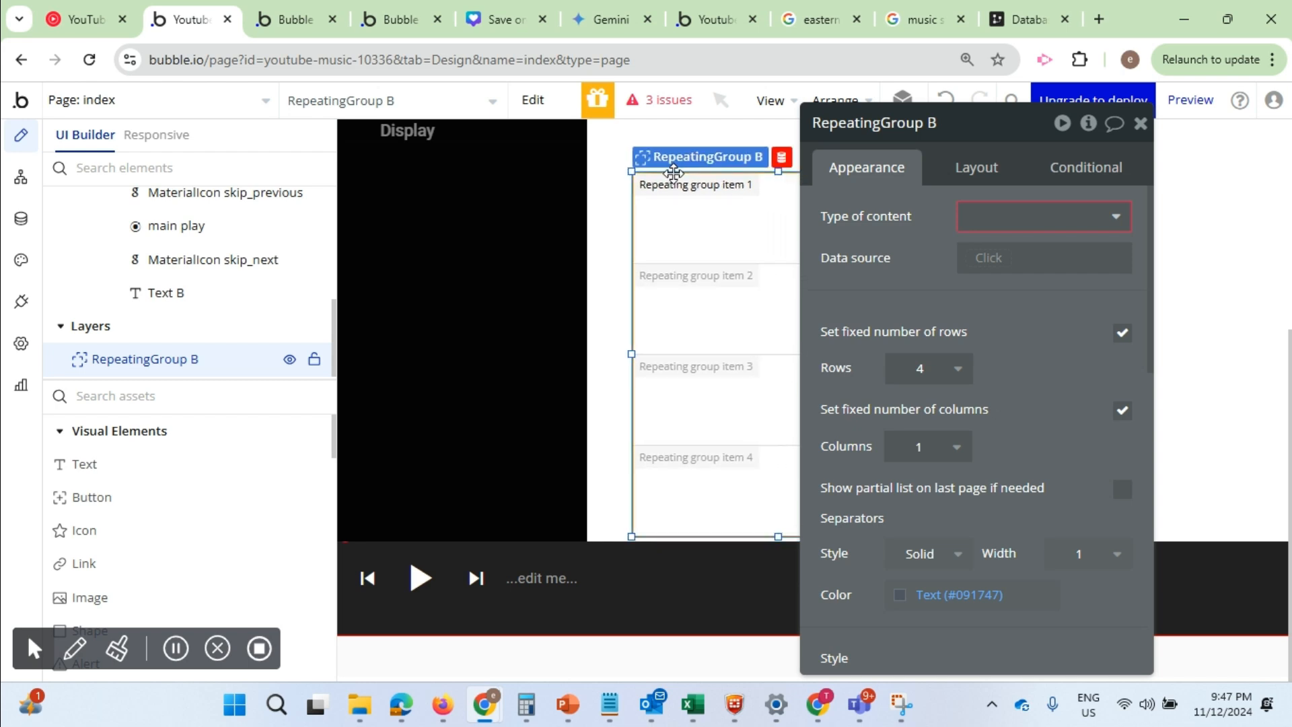
Set the new repeating group to 1 row and shorten it to about 71 px high
click(957, 369)
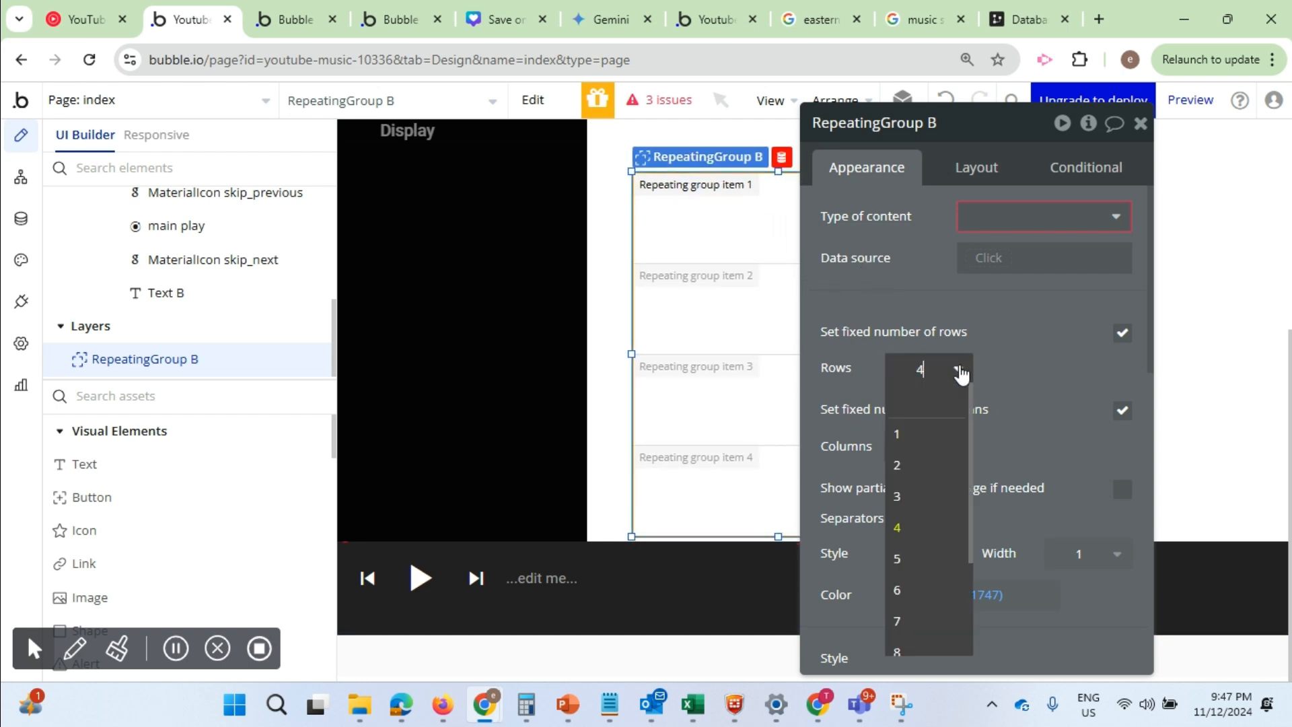
click(962, 436)
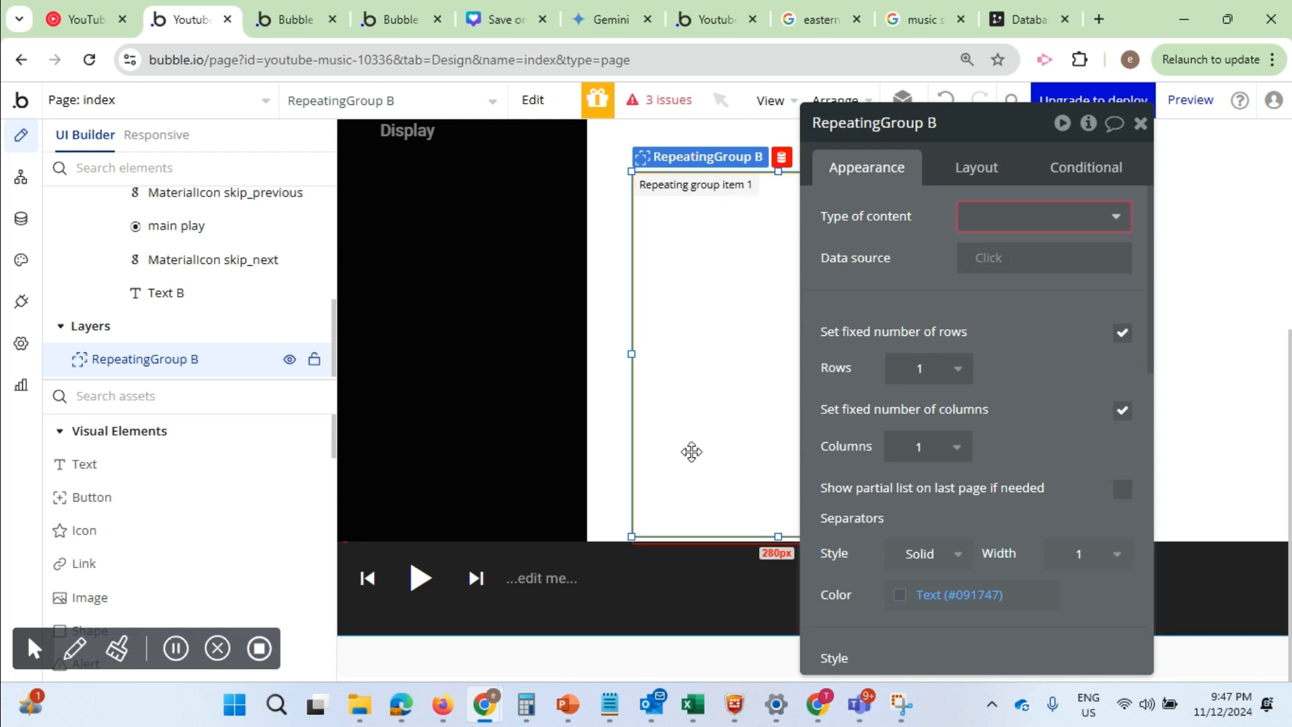
drag(776, 538, 770, 246)
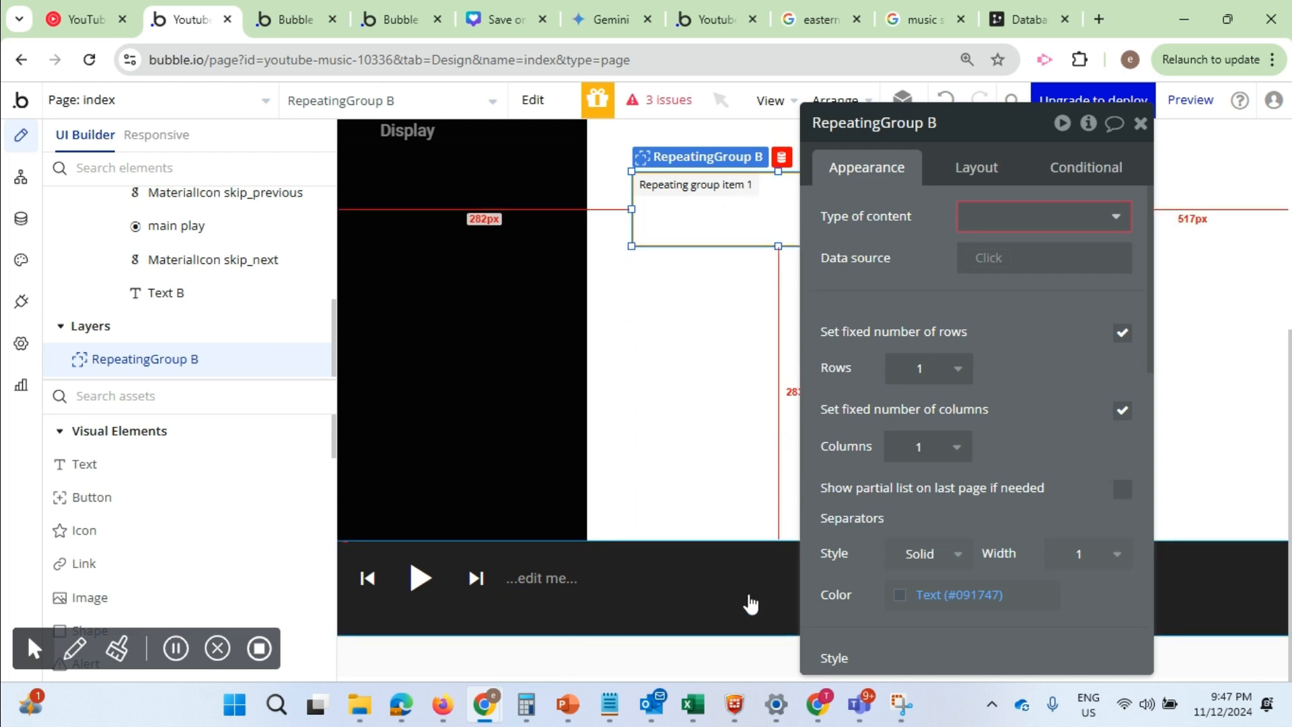
Collapse Group C in the elements tree and move RepeatingGroup B inside FloatingGroup B
scroll(175, 316, up, 5)
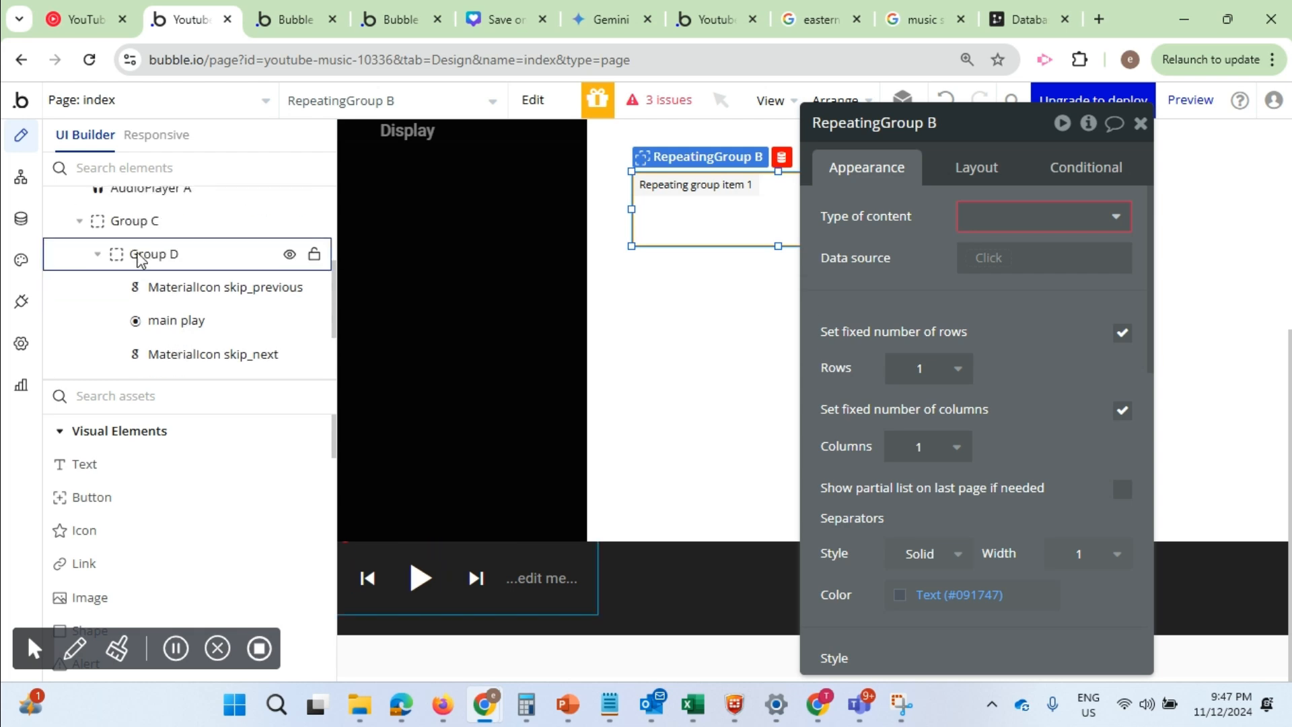
scroll(101, 269, up, 3)
scroll(105, 301, down, 3)
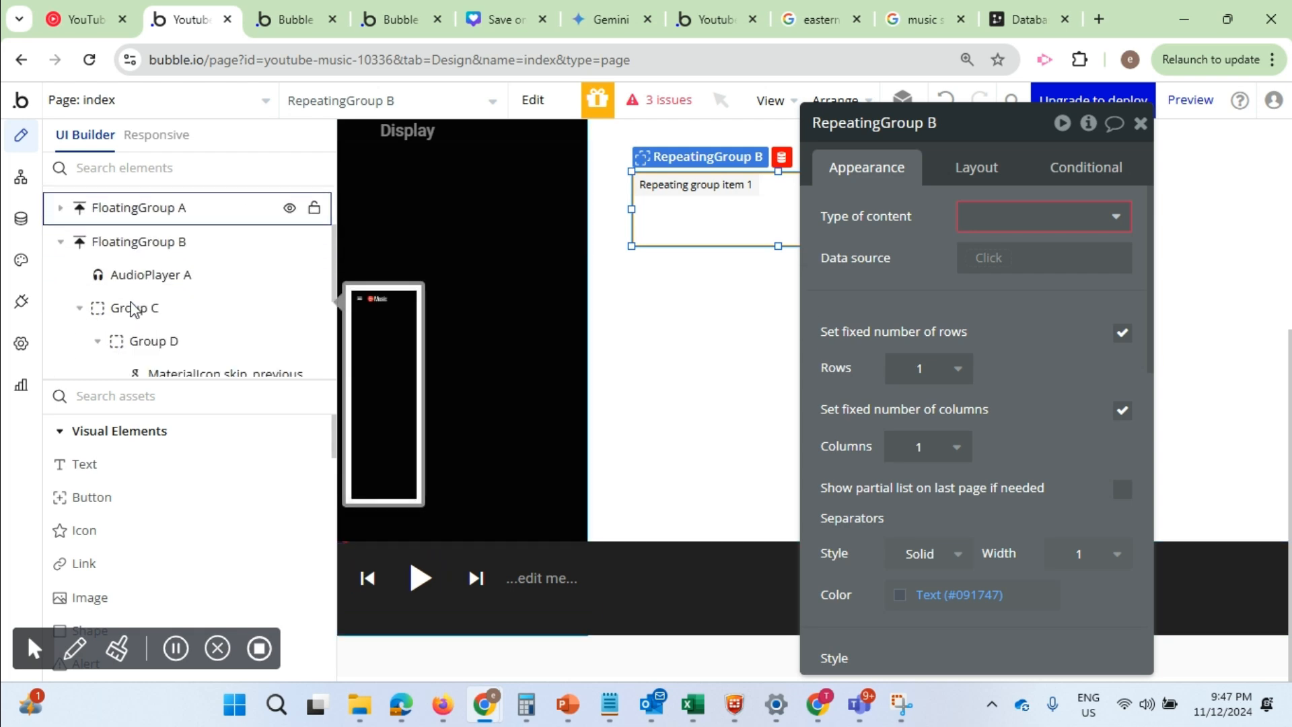
click(80, 308)
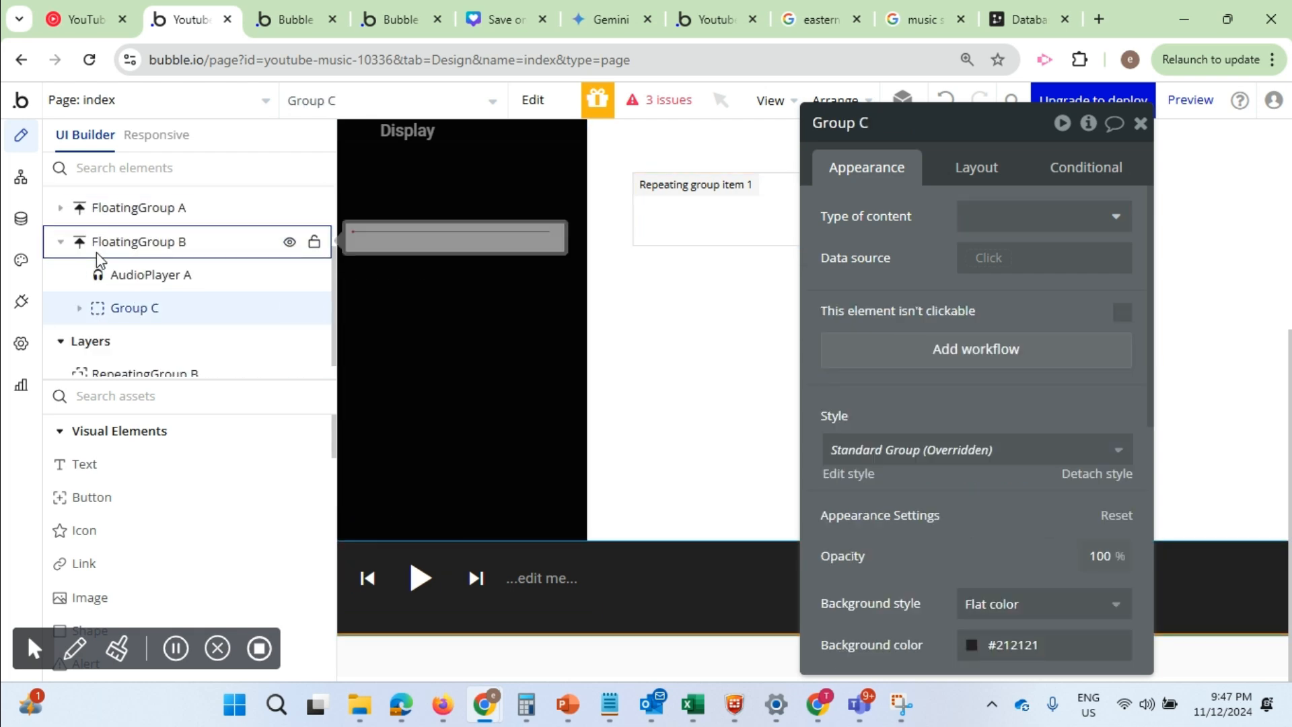
scroll(108, 337, down, 1)
drag(101, 359, 124, 256)
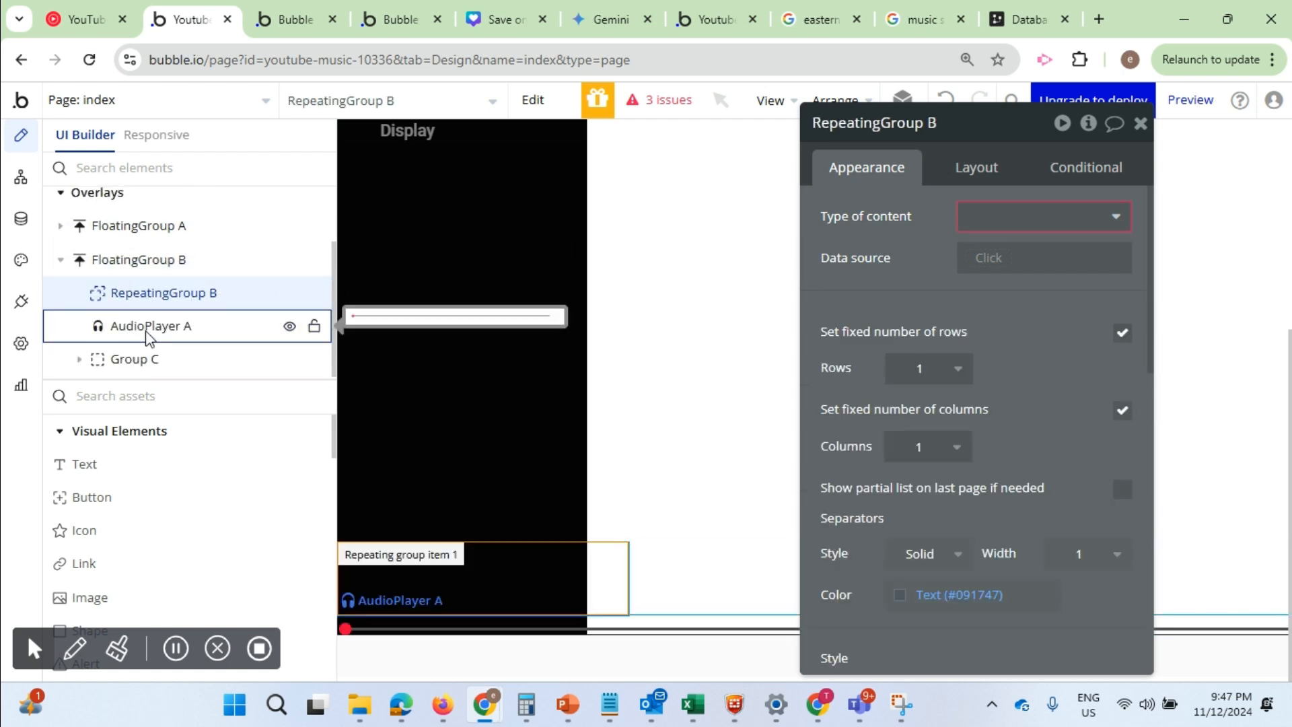
Nest AudioPlayer A and Group C inside RepeatingGroup B, with AudioPlayer A placed above Group C
click(144, 327)
drag(144, 329, 163, 298)
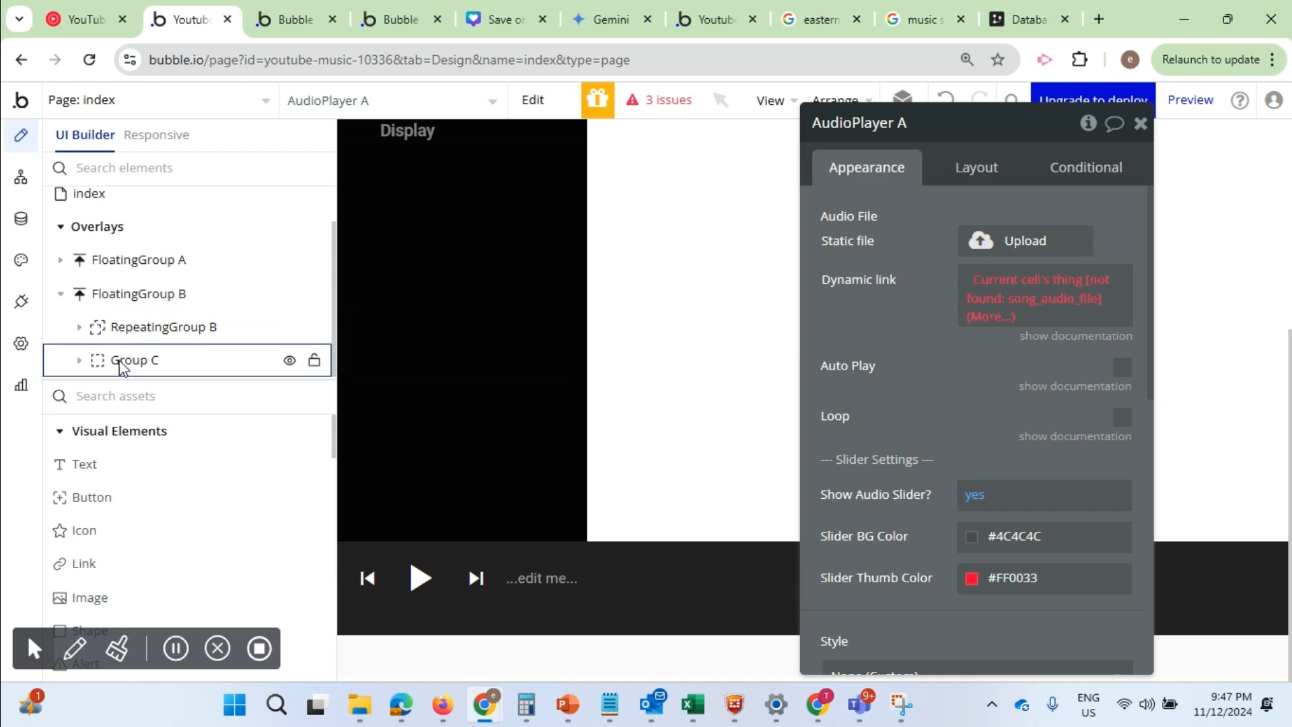
click(122, 358)
drag(123, 353, 152, 333)
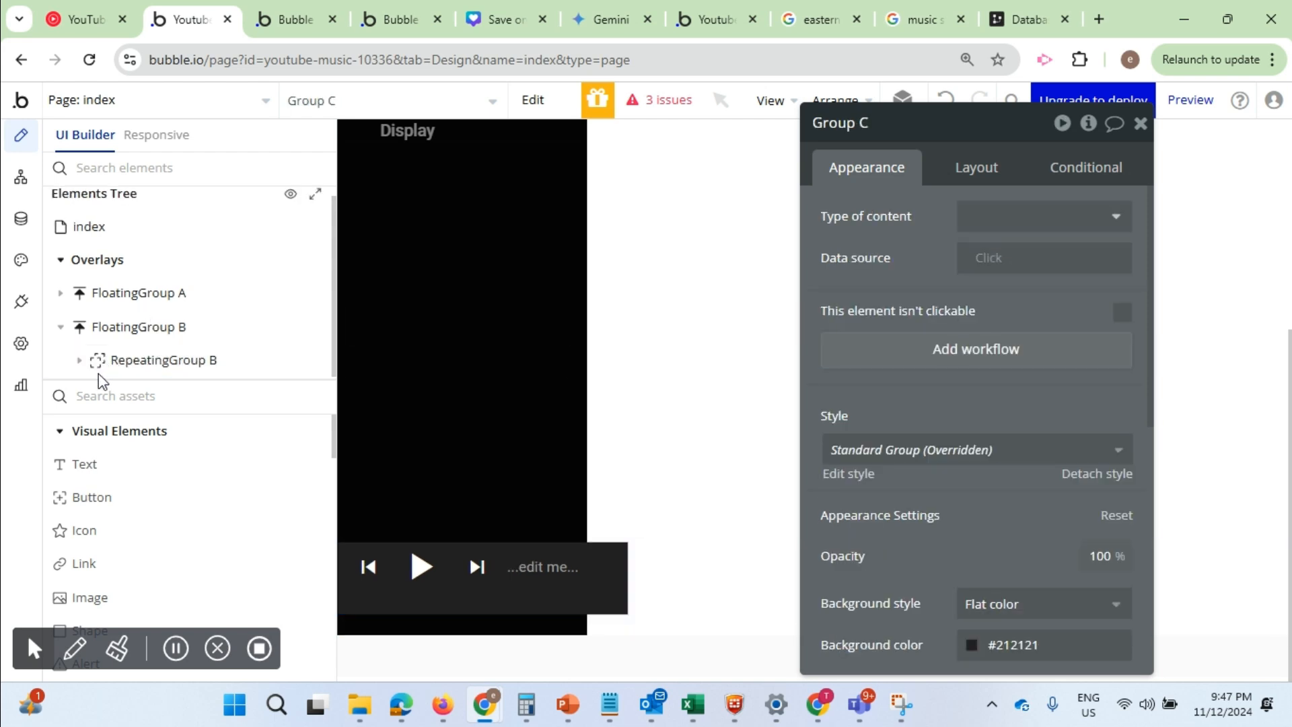
click(82, 364)
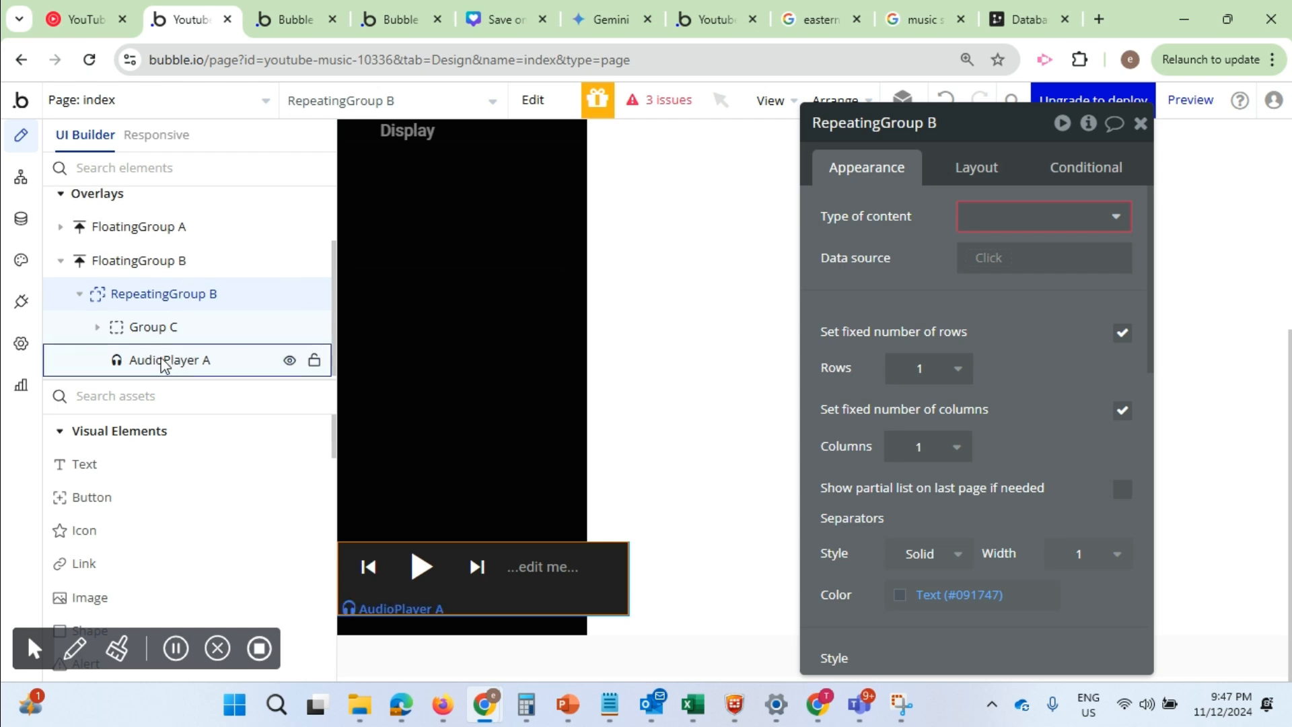
drag(146, 363, 146, 309)
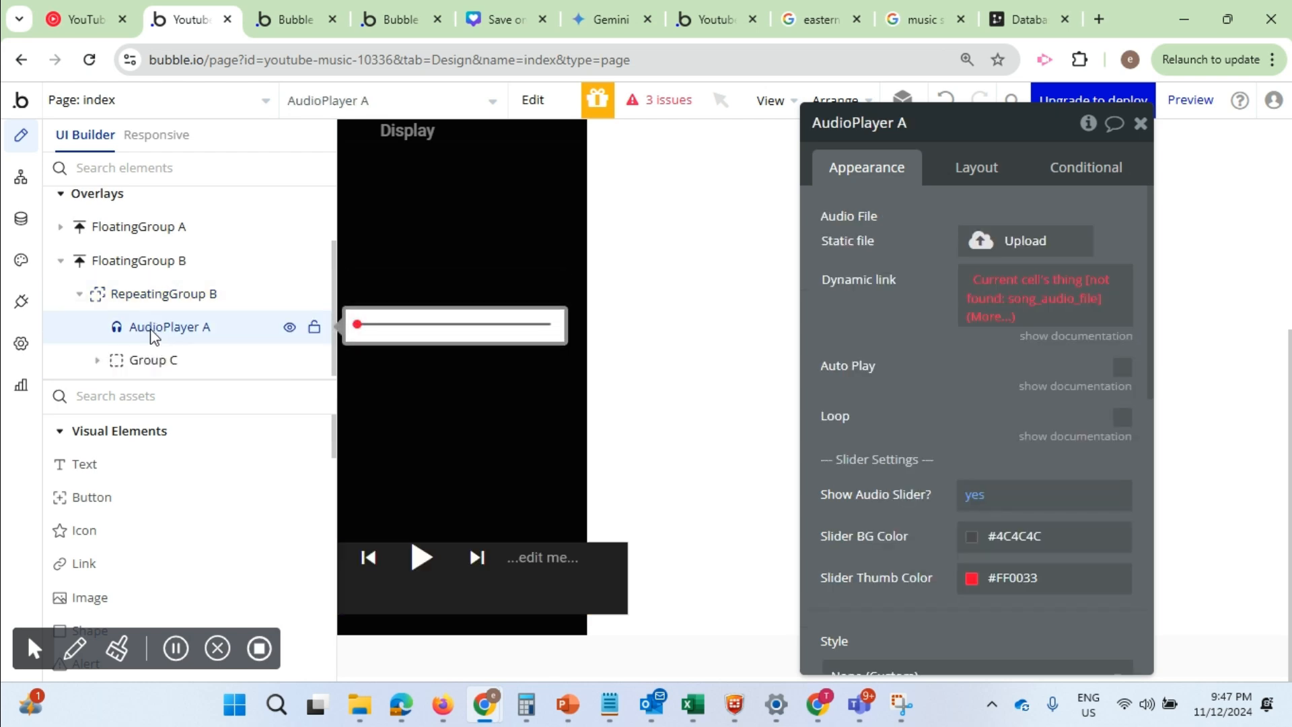
Turn off fixed width, fit width to content and fixed height for RepeatingGroup B, and set its minimum height to 0 px
click(118, 296)
click(986, 173)
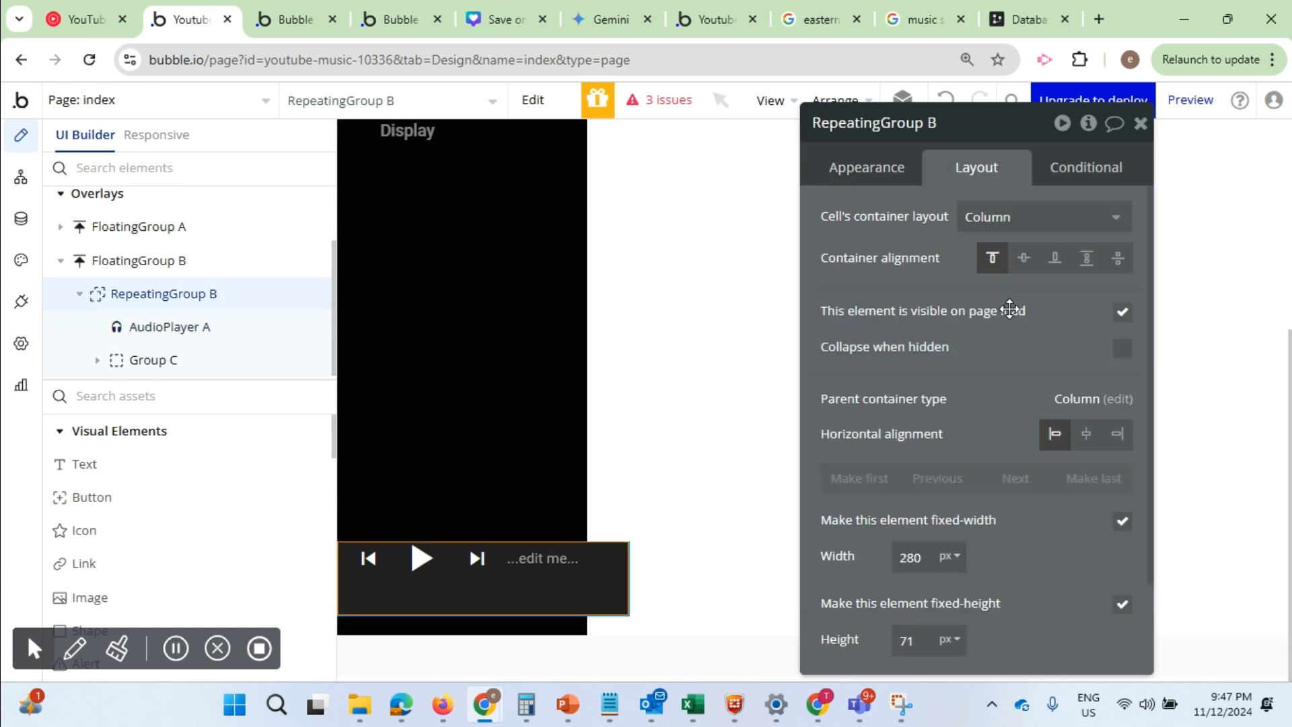
click(1122, 522)
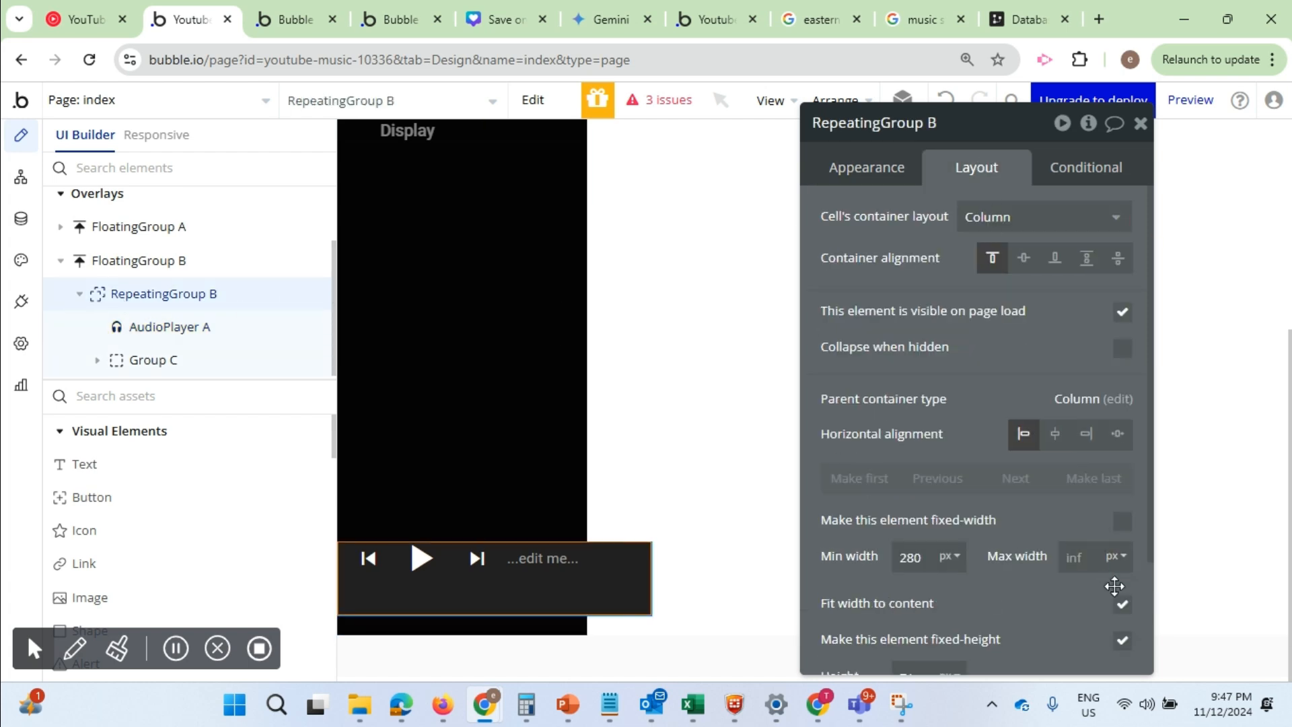
click(1123, 605)
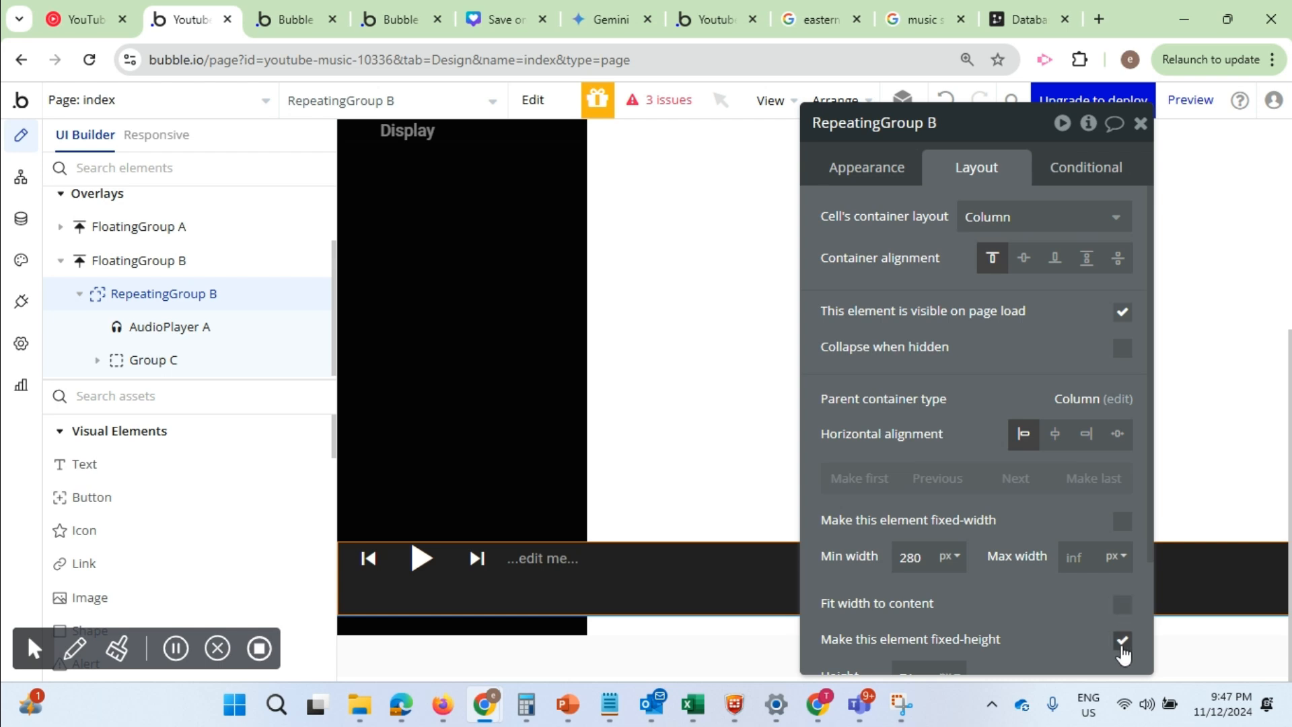
scroll(1049, 587, down, 2)
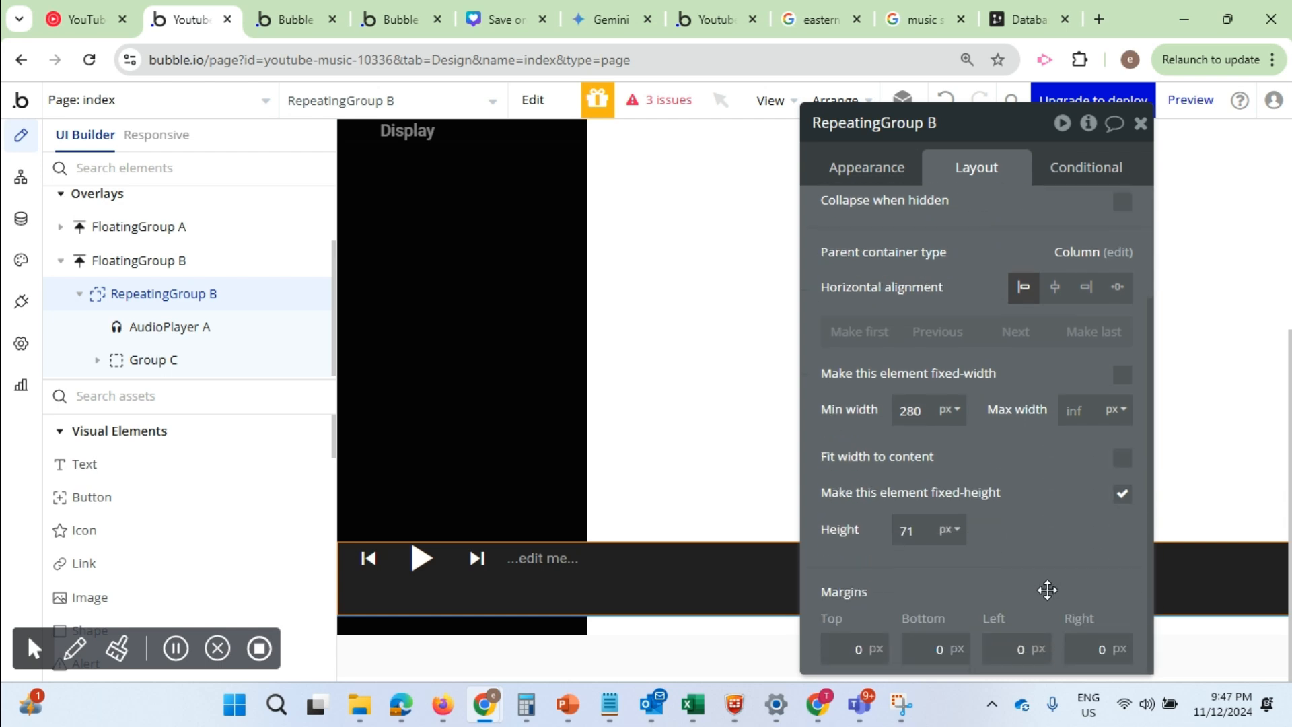
click(1120, 498)
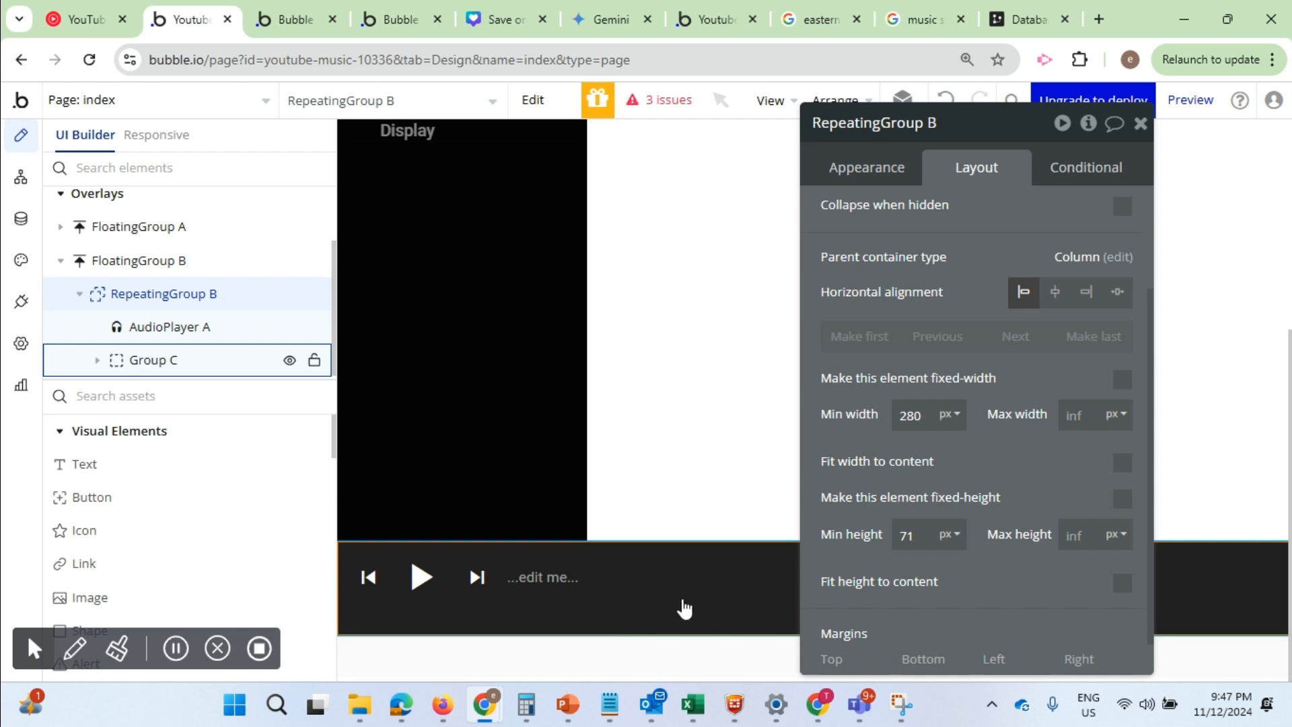
double_click(916, 536)
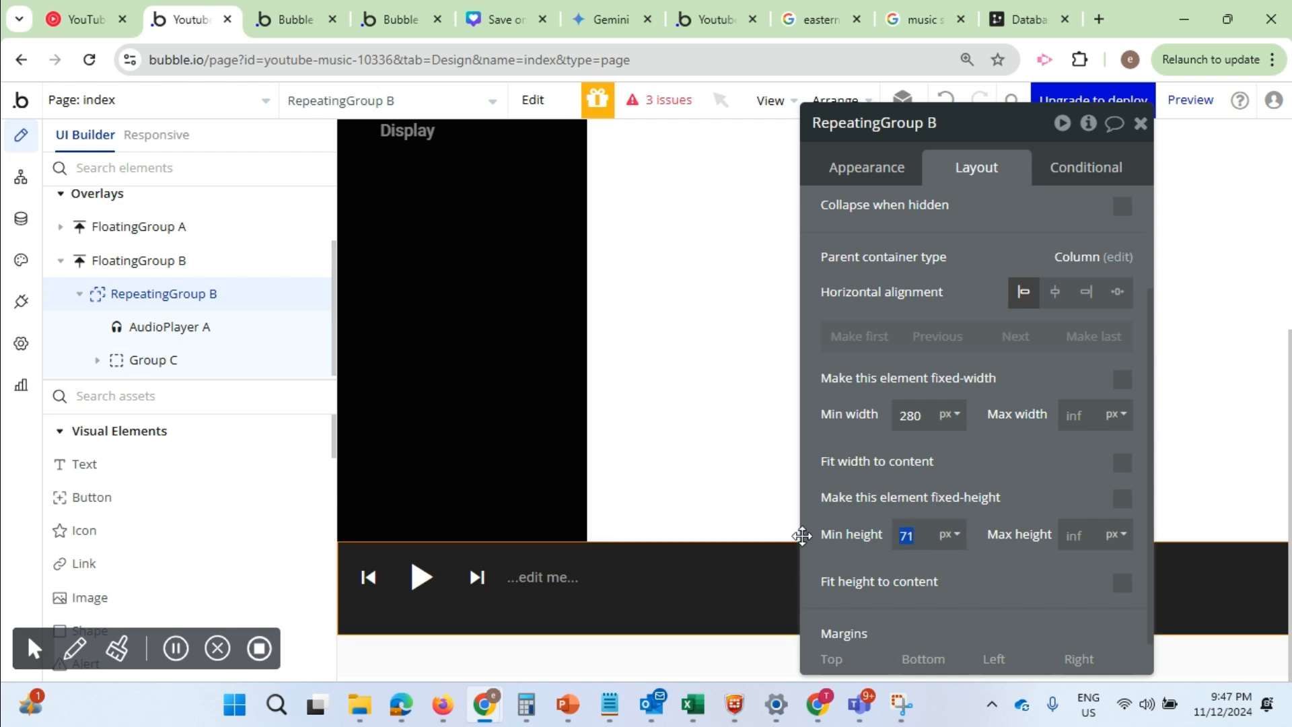
text(0)
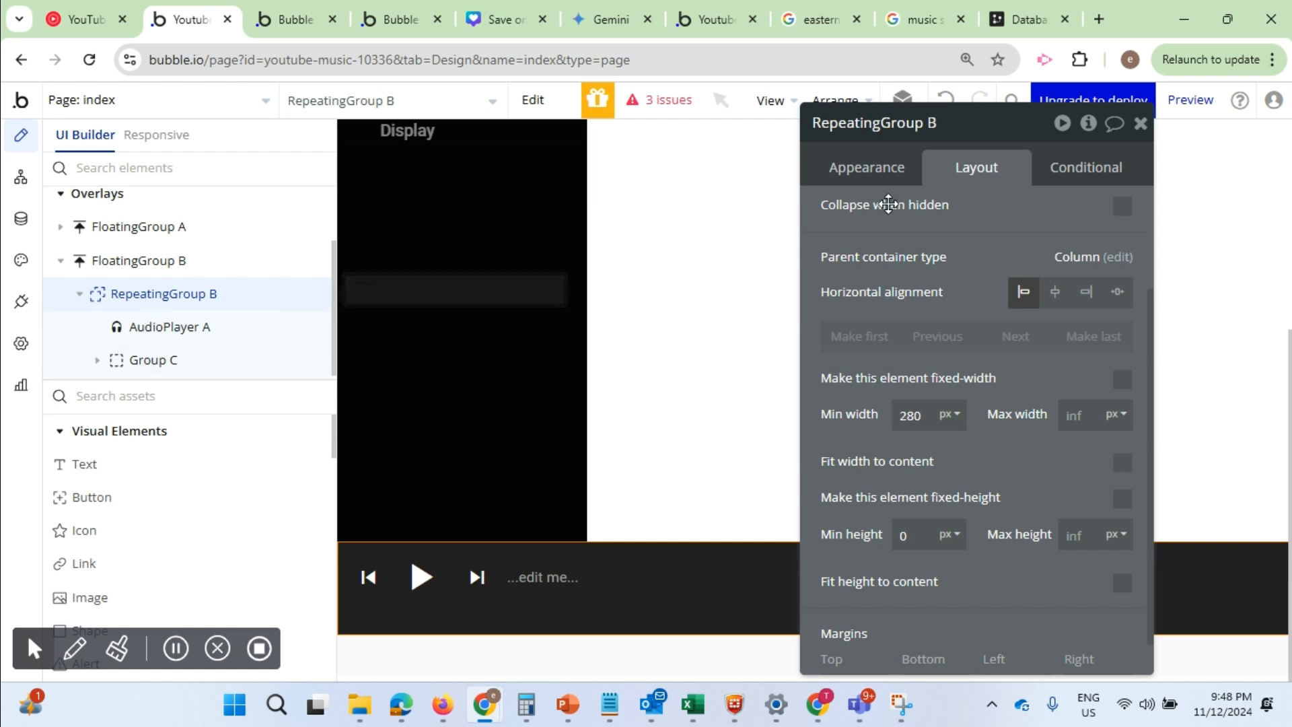
Set the repeating group's type of content to Songs and its data source to a search for Songs
click(877, 168)
scroll(956, 302, up, 3)
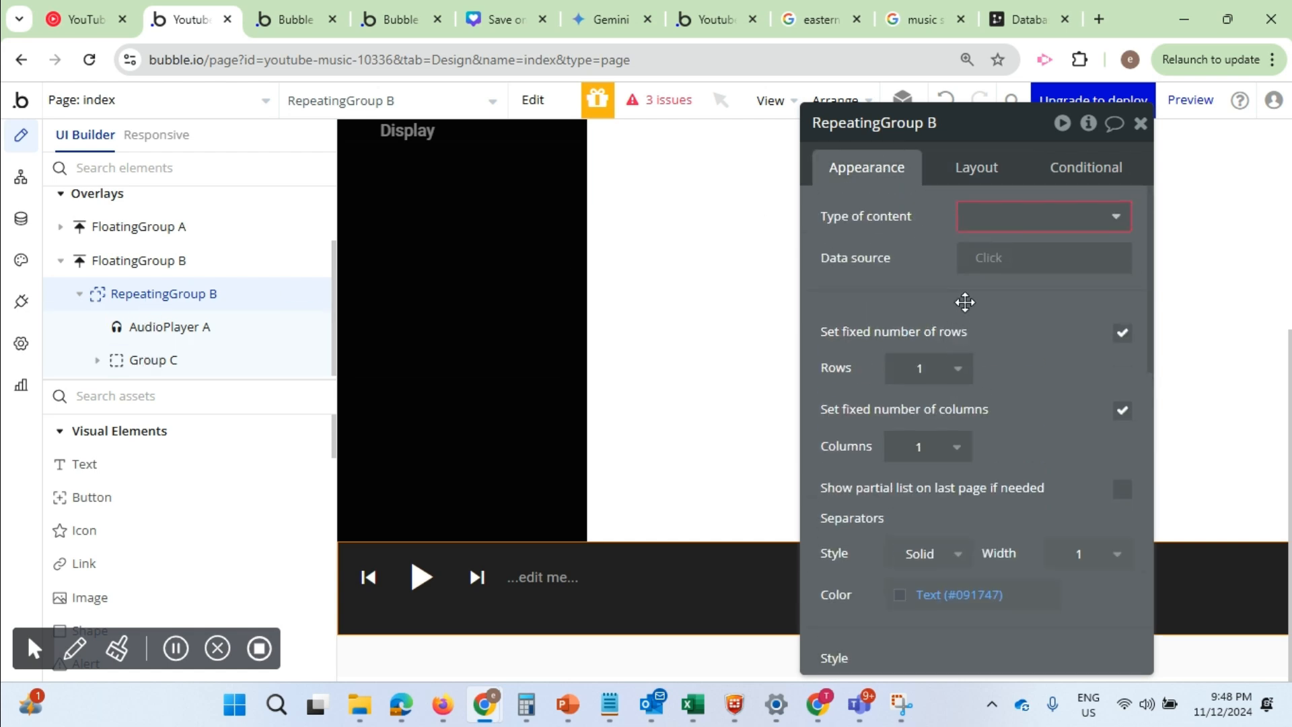
click(1111, 222)
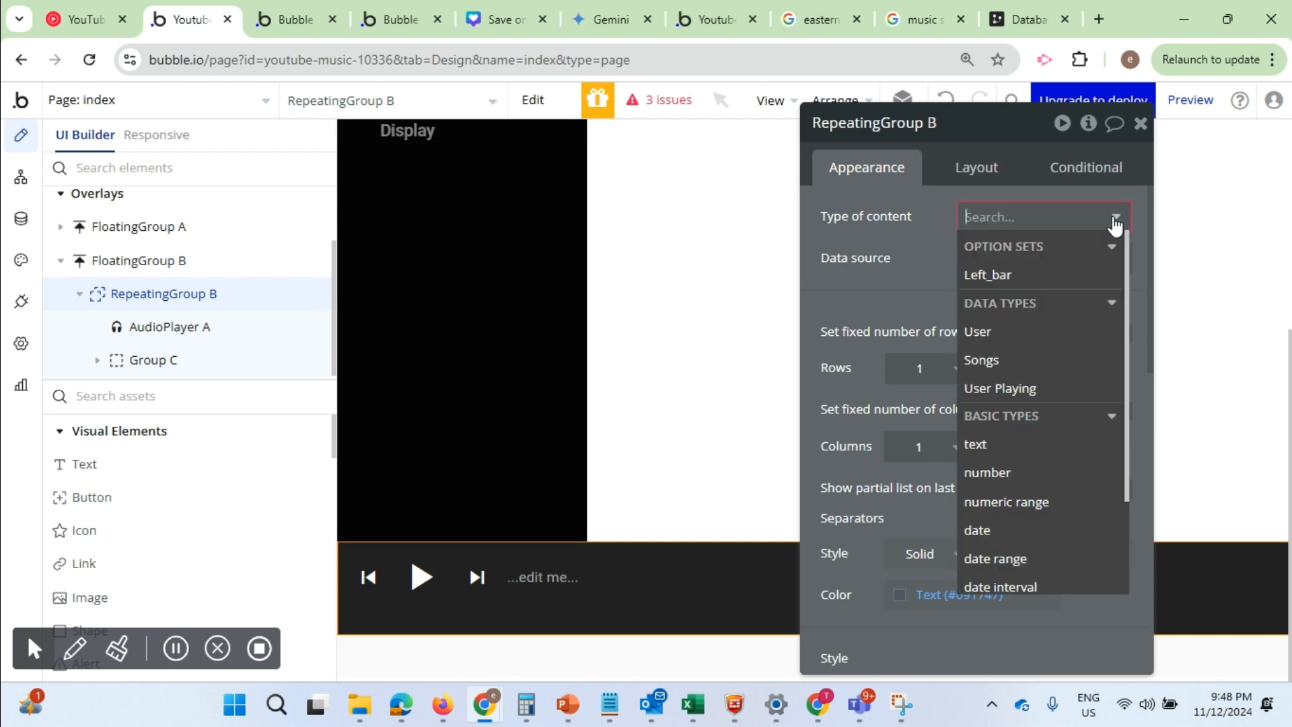
click(989, 366)
click(991, 260)
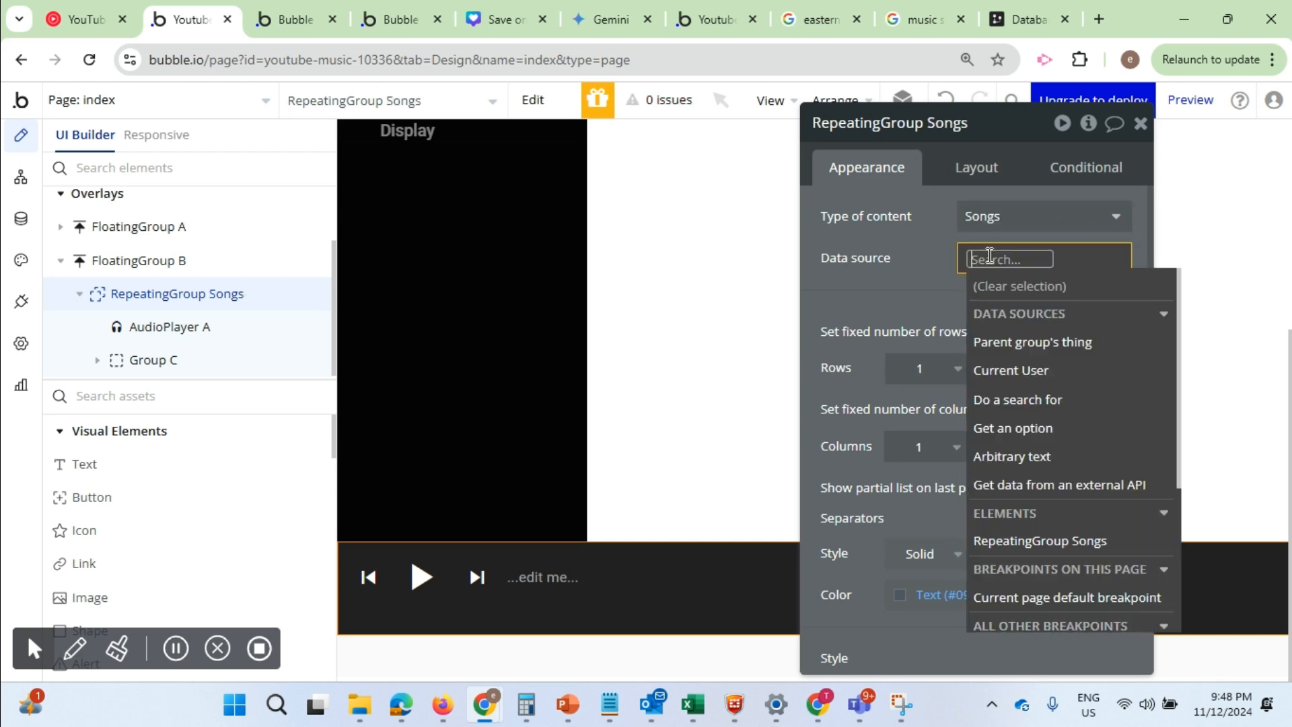
click(1015, 398)
click(715, 178)
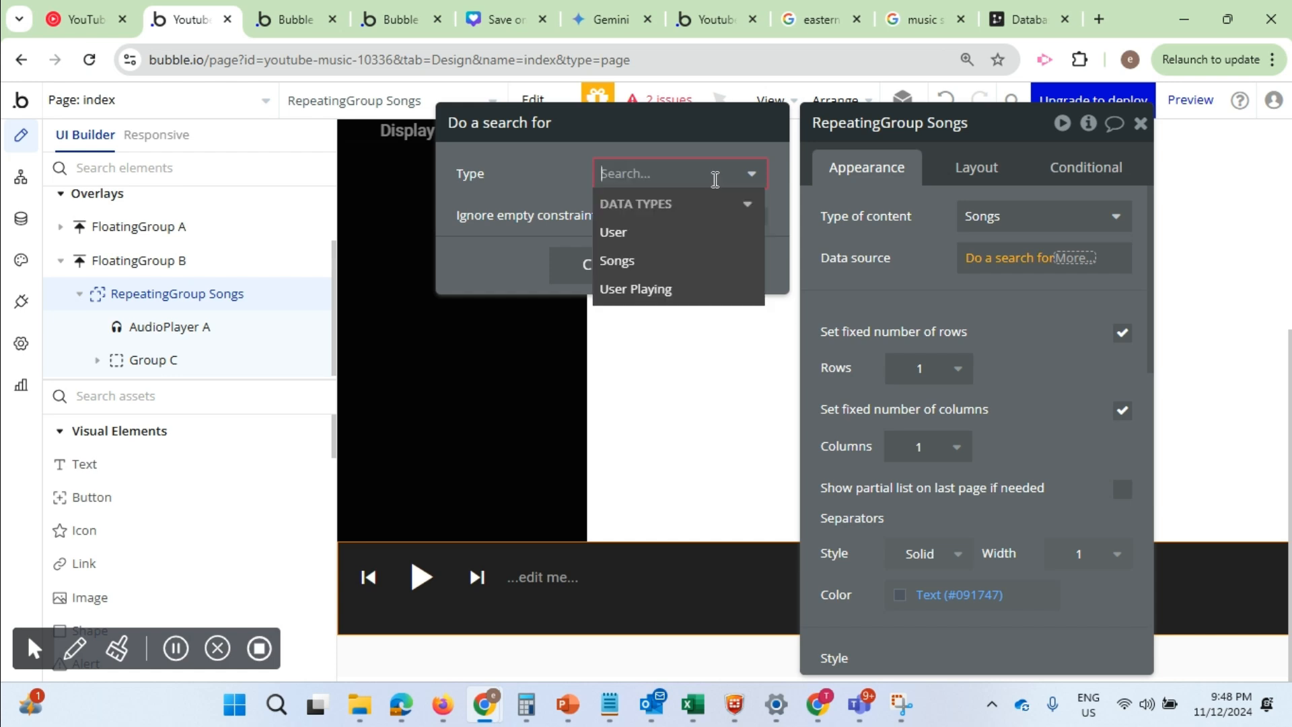
click(626, 261)
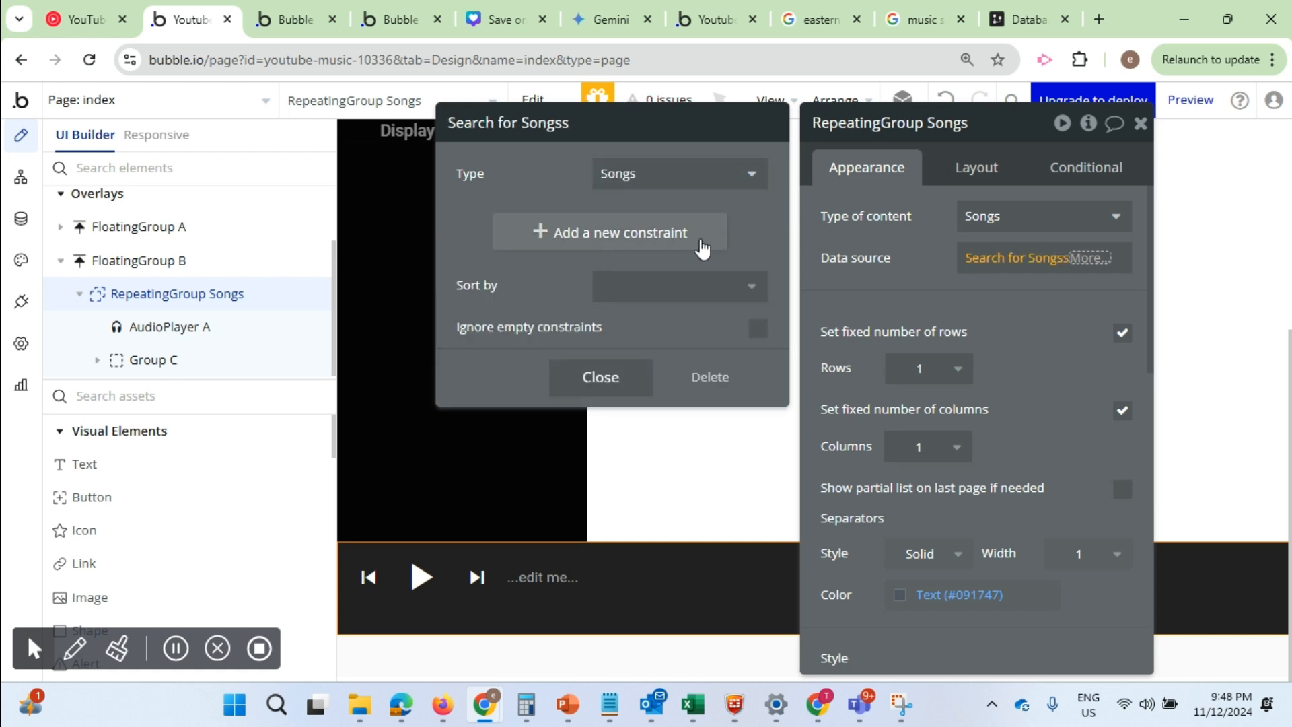
click(935, 293)
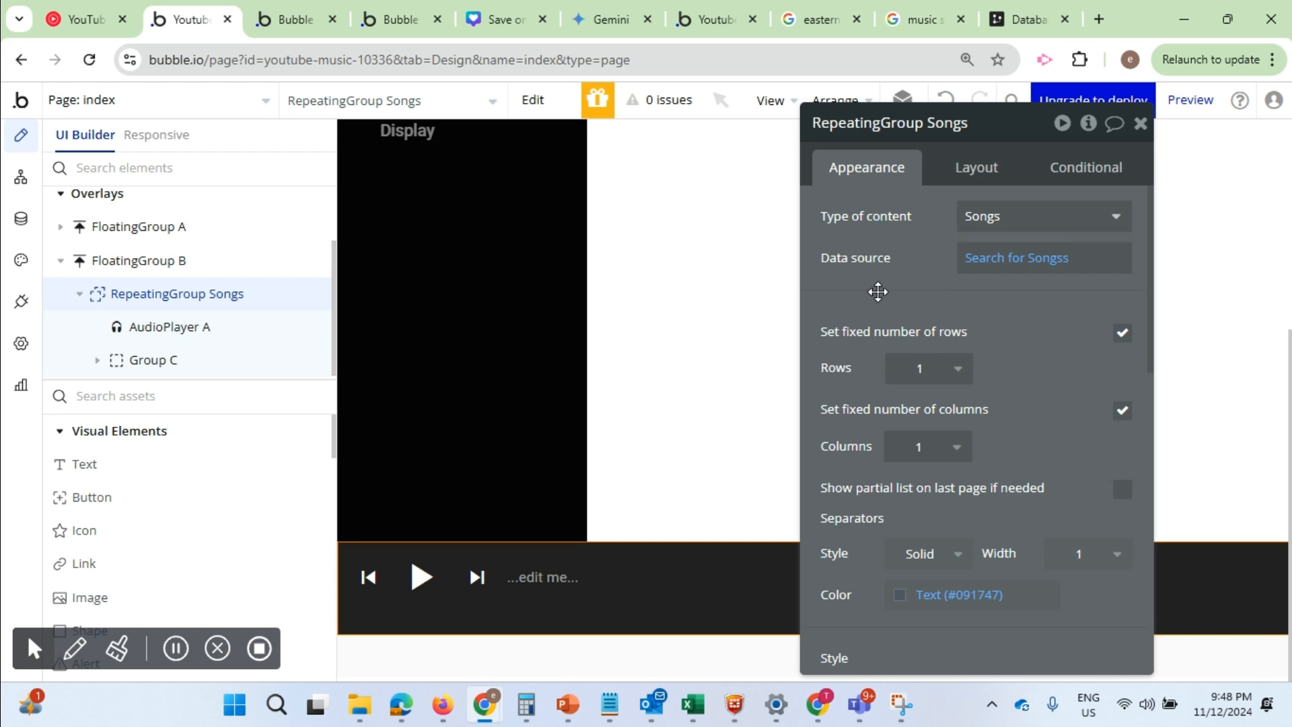
Set the type of content of Group C to Songs and its data source to Current cell's Songs
click(139, 334)
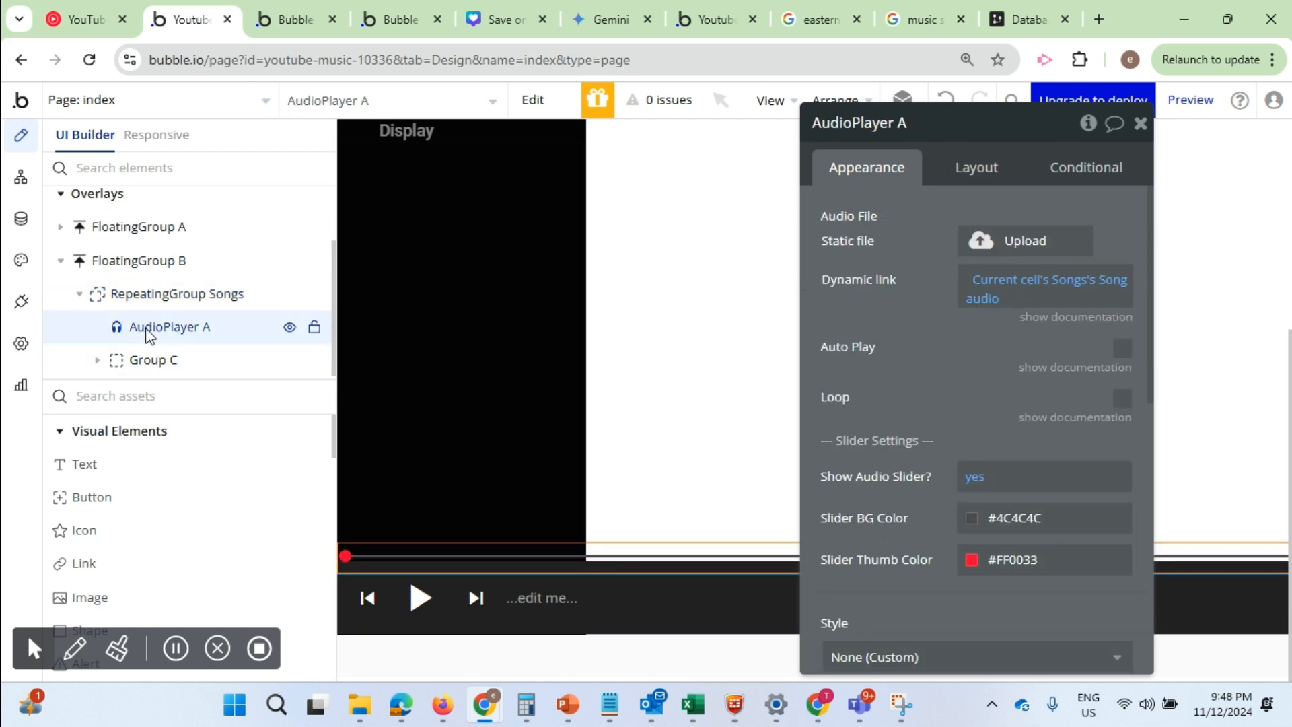
click(115, 369)
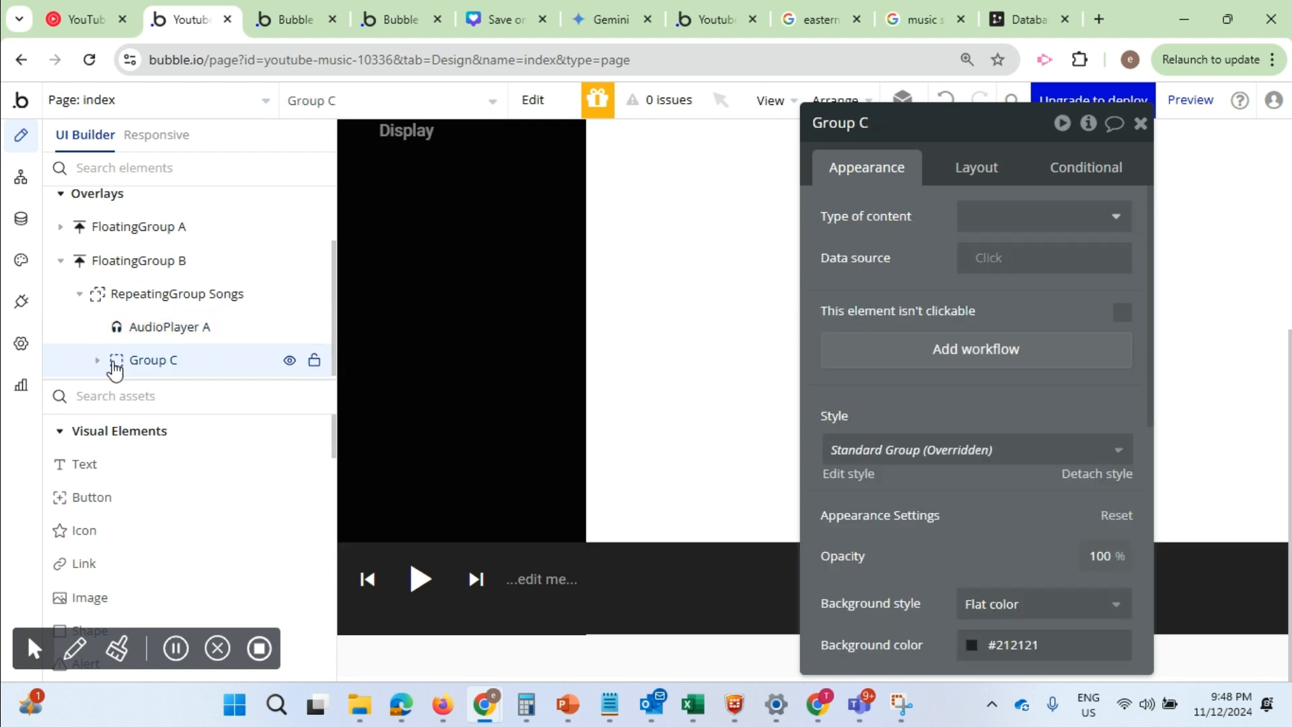
drag(885, 296, 763, 294)
click(97, 360)
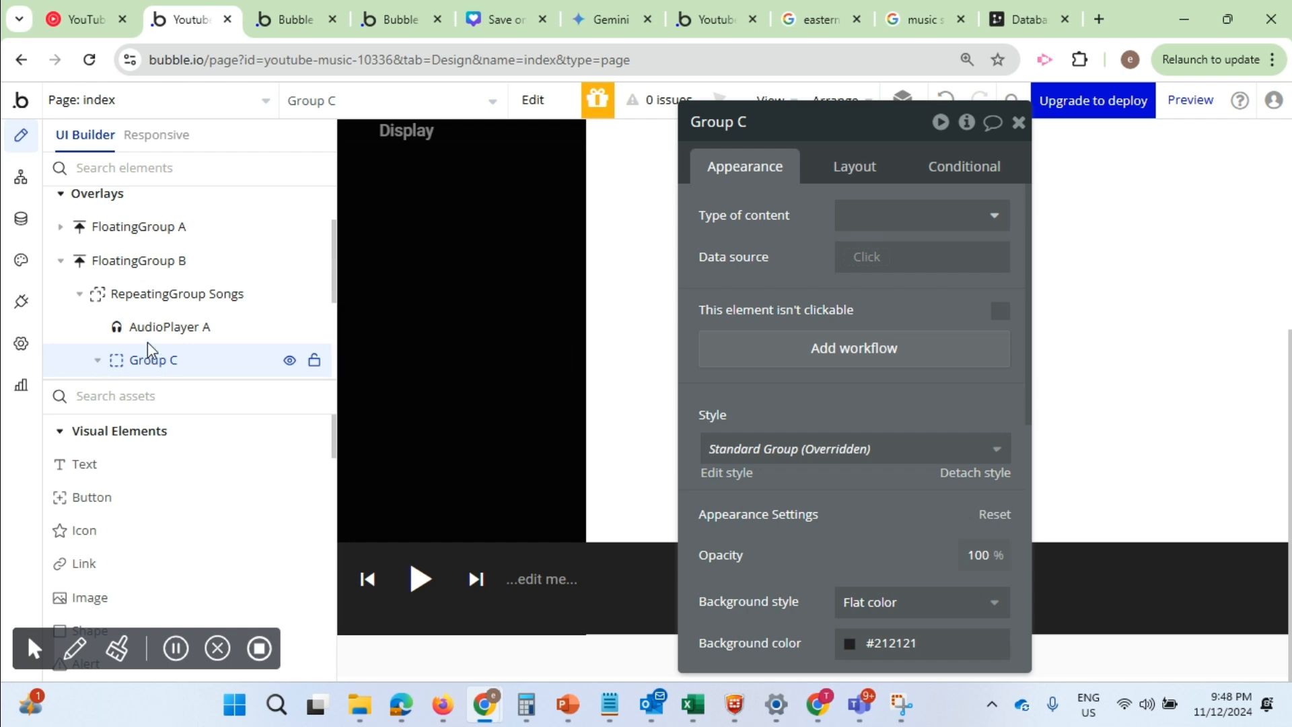
scroll(158, 336, down, 1)
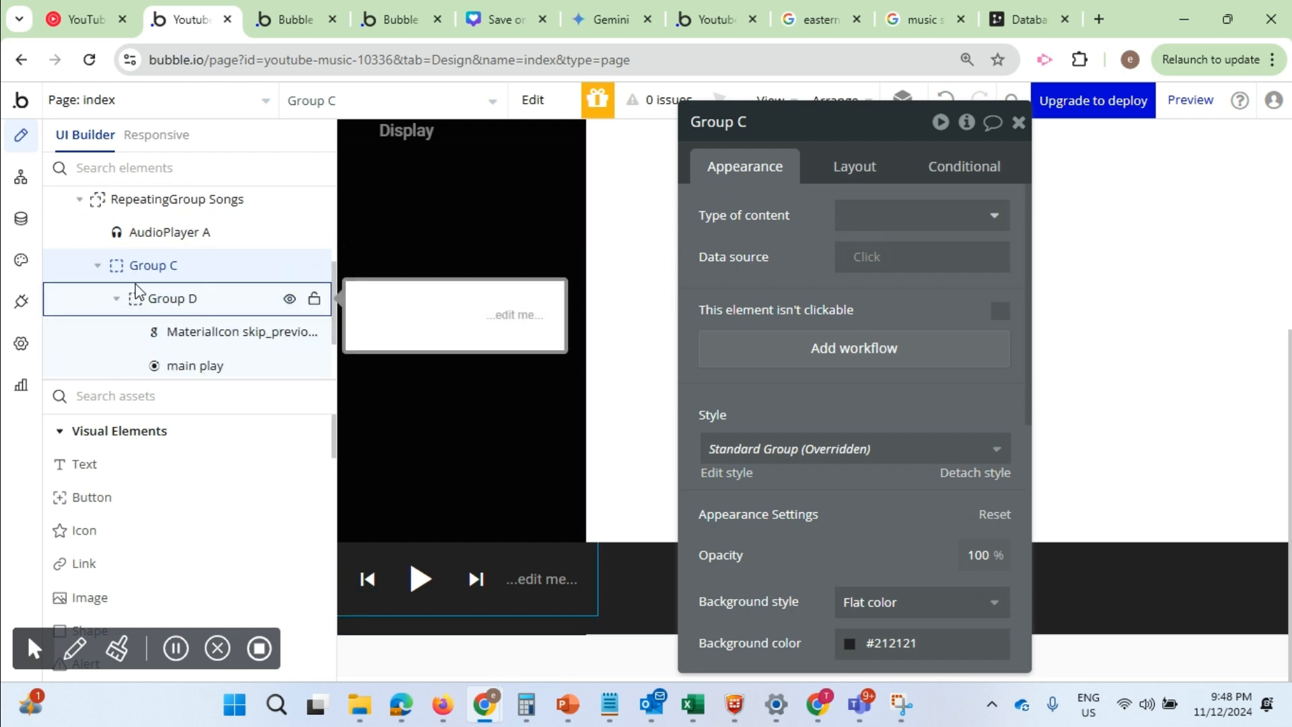
click(195, 338)
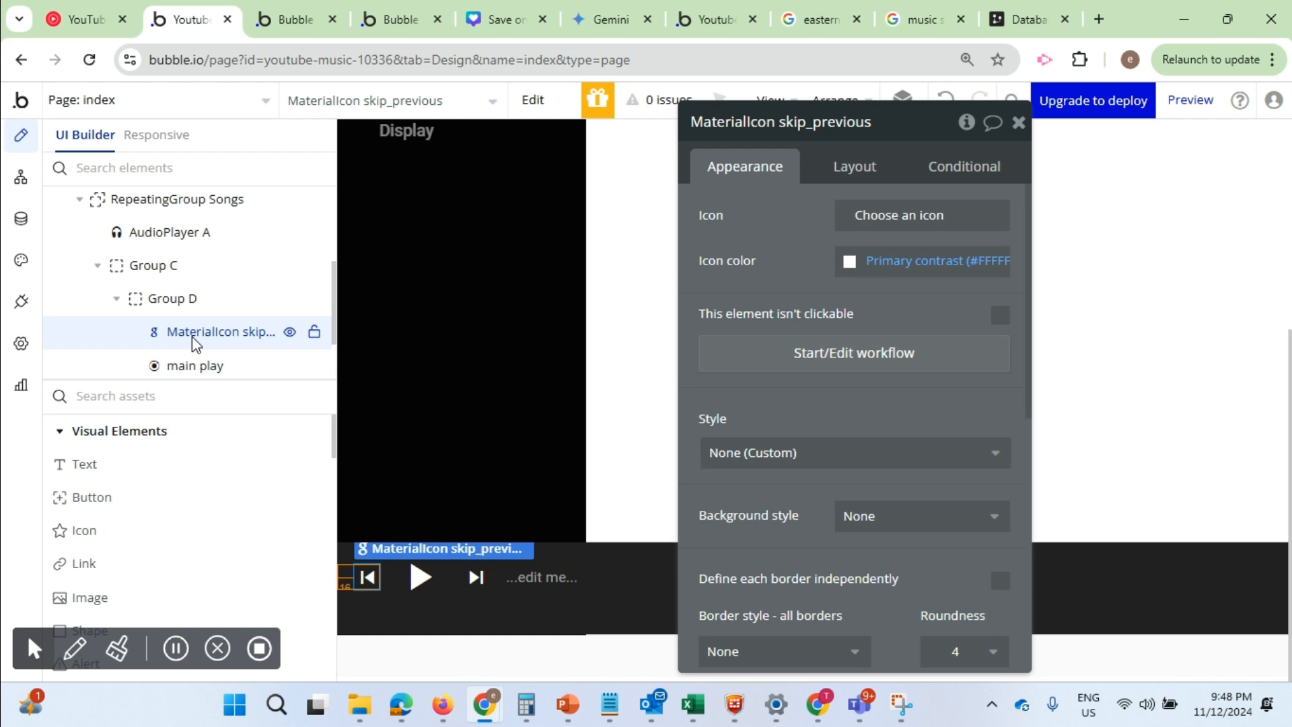
click(126, 269)
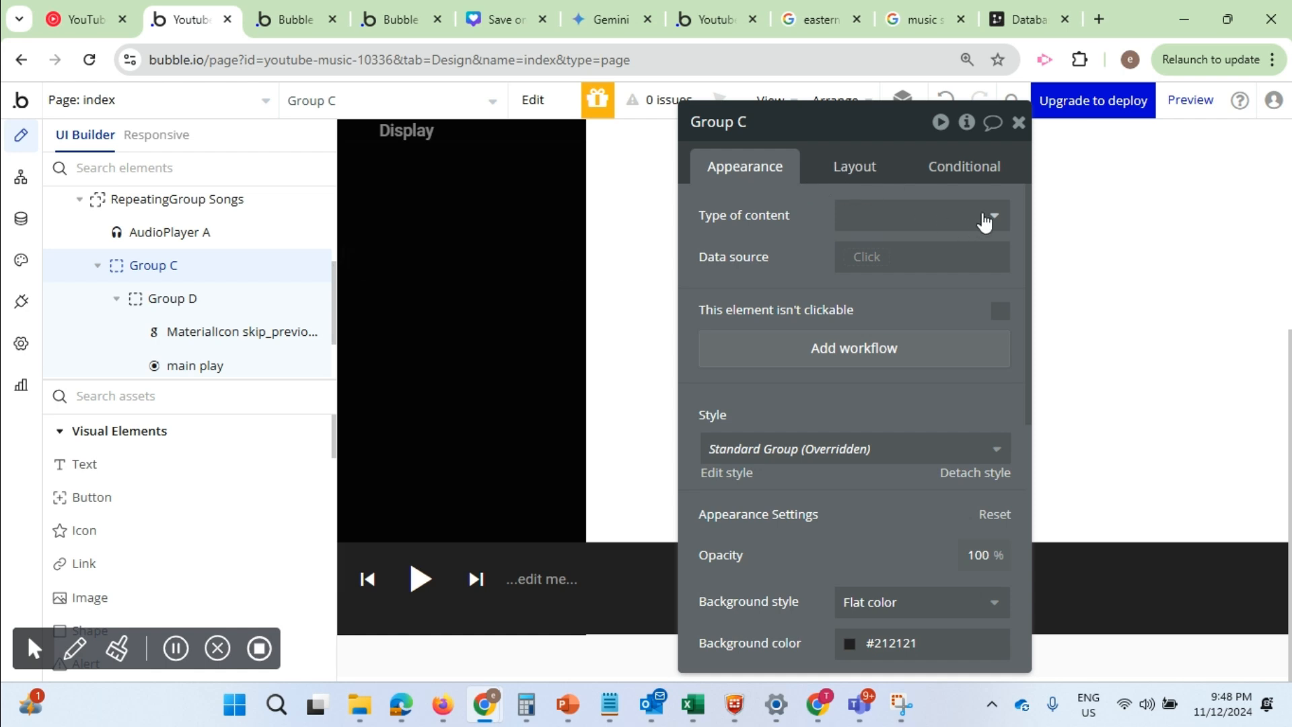
click(989, 218)
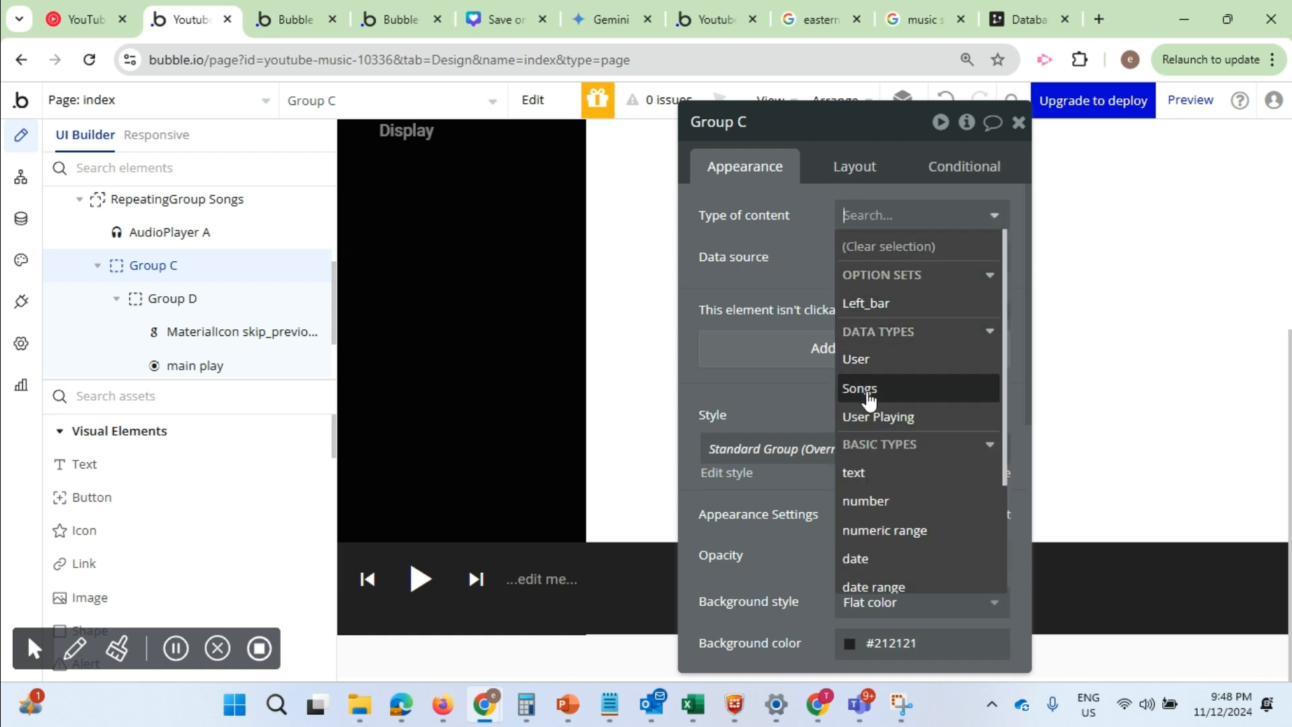
click(867, 398)
click(862, 261)
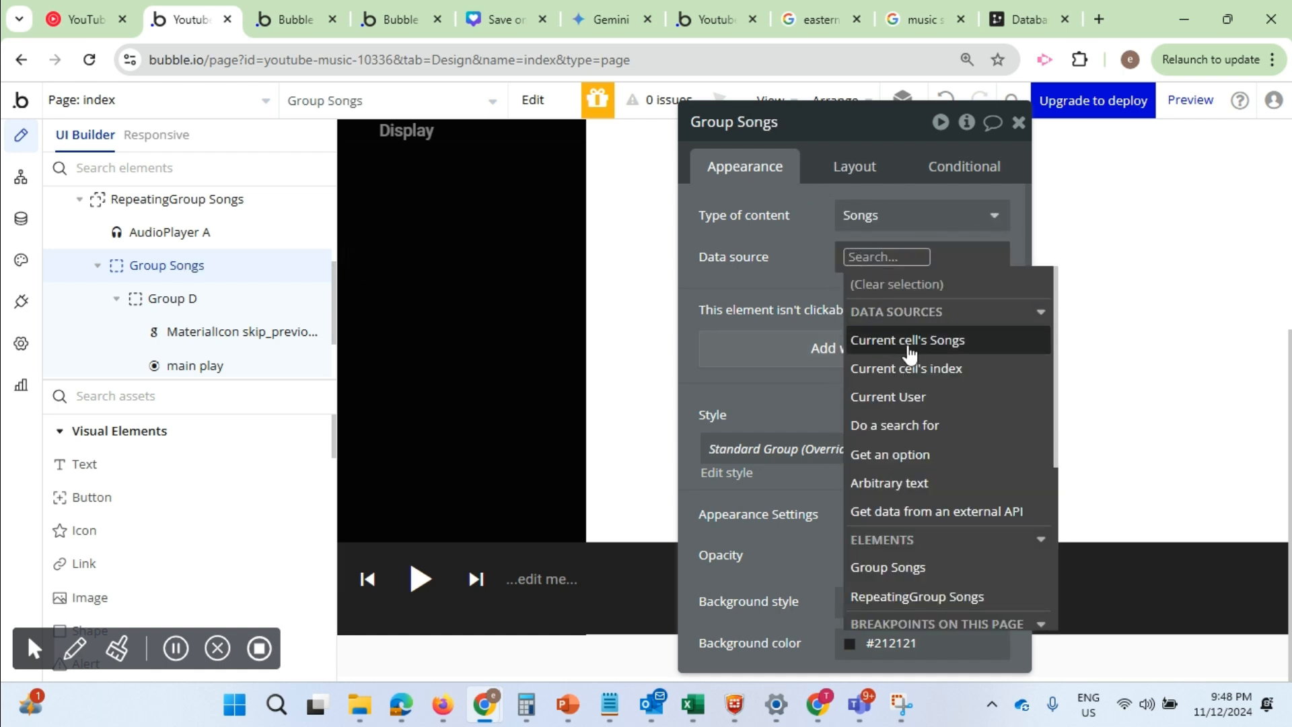
click(912, 347)
click(765, 289)
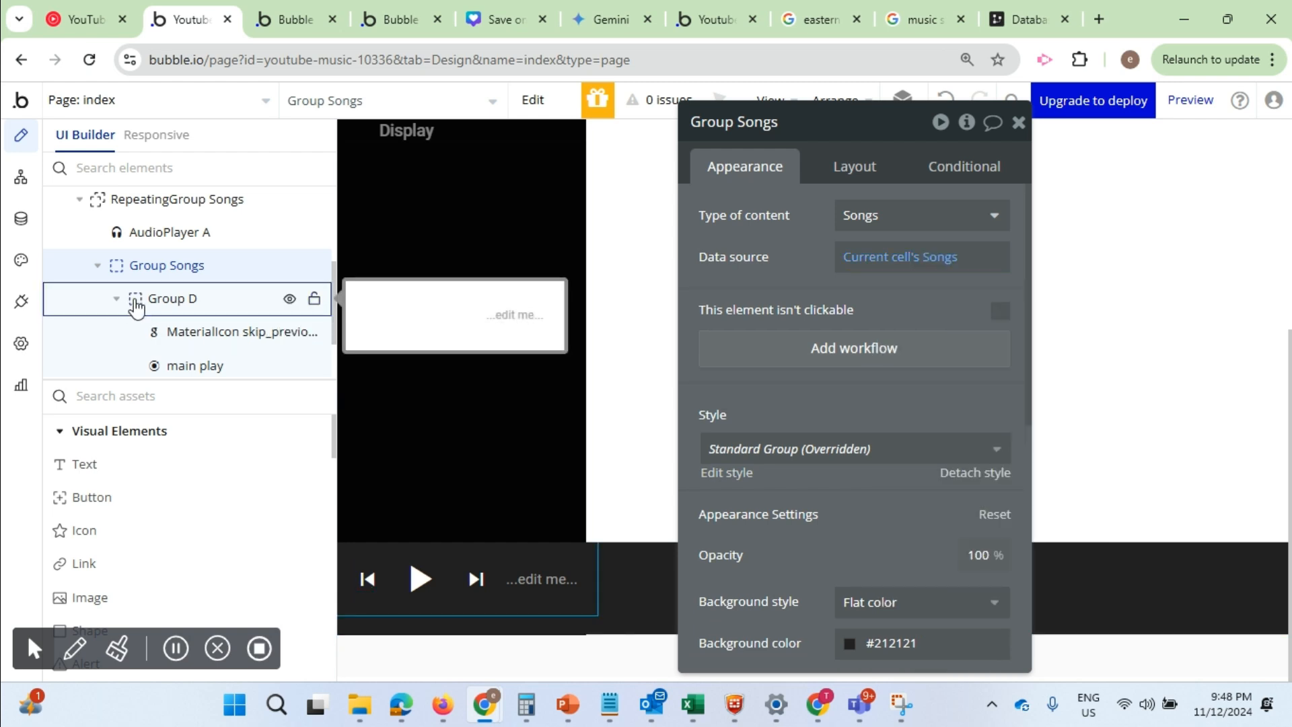
Set the type of content of nested Group D to Songs and its data source to Parent group's Songs
click(136, 301)
click(951, 214)
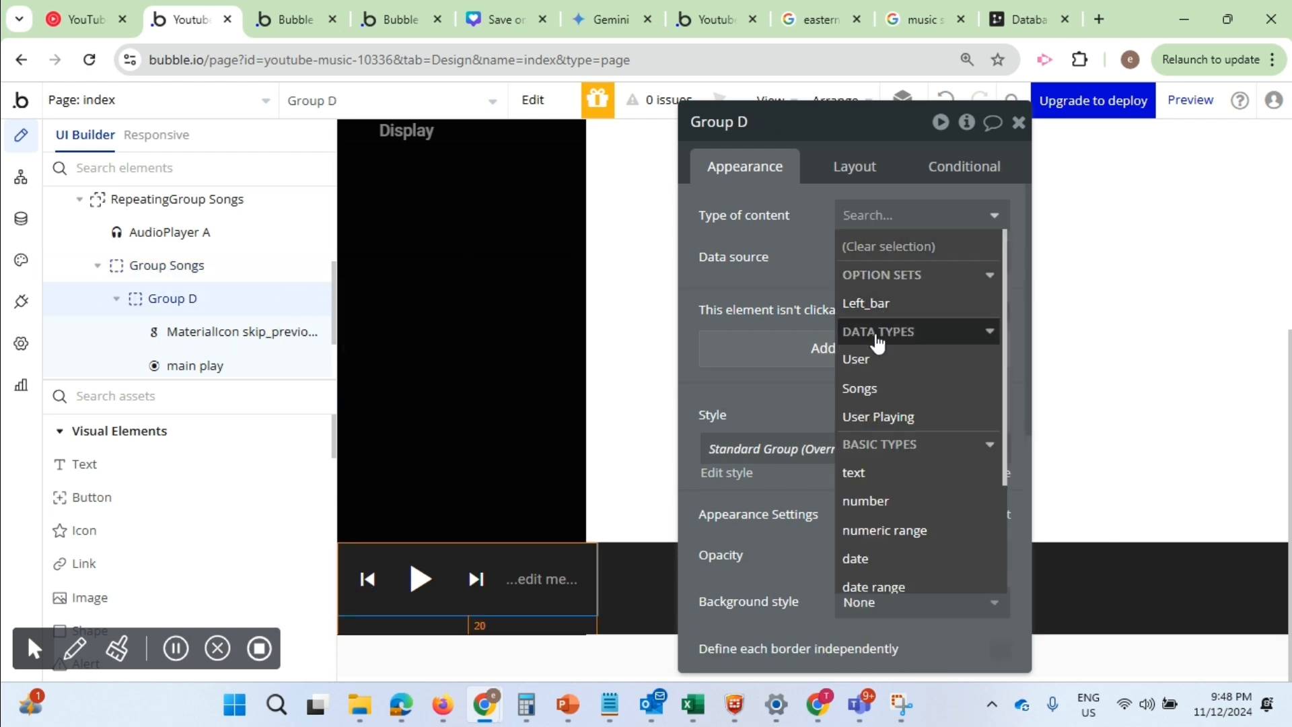
click(864, 389)
click(873, 264)
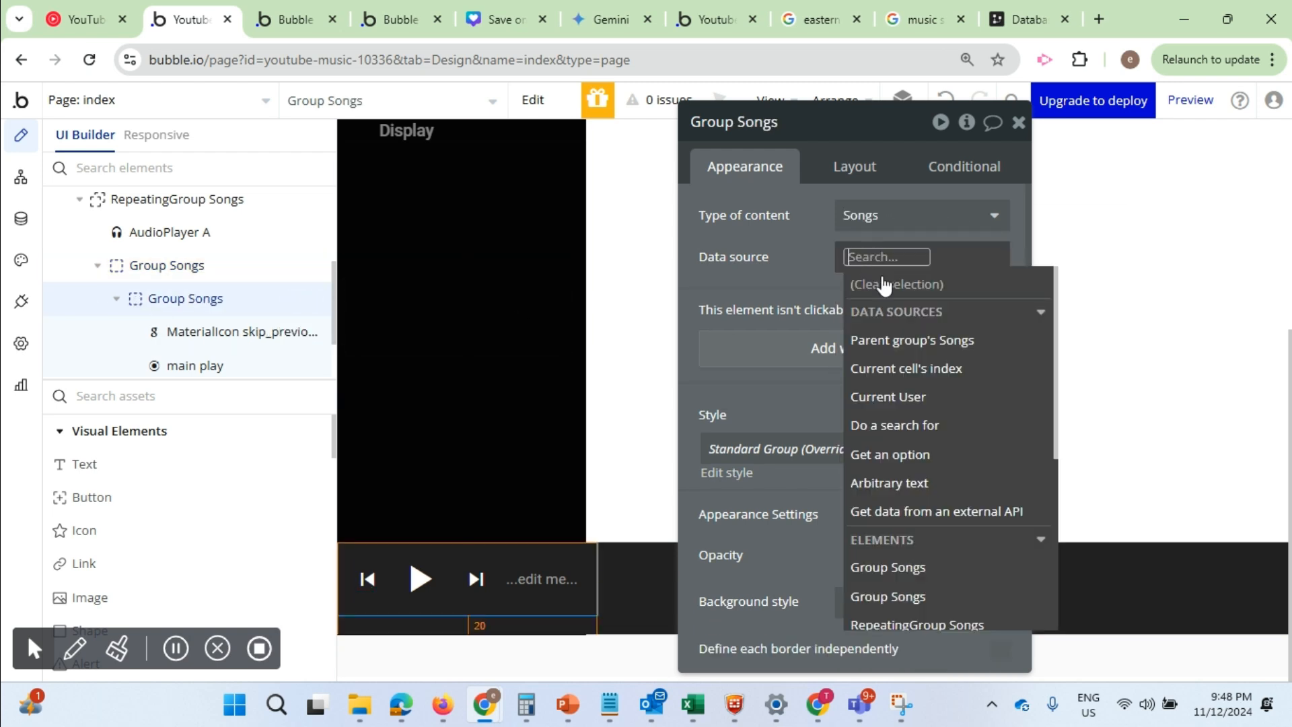
click(912, 341)
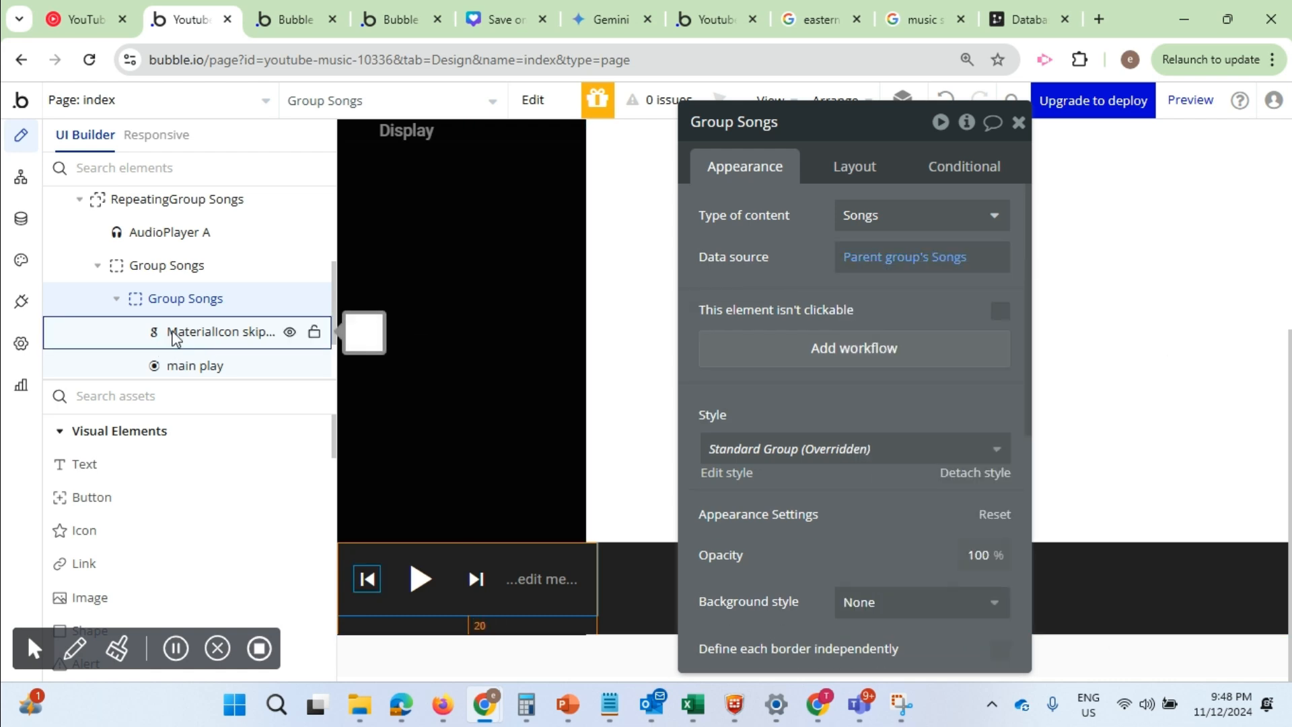
Clear the dynamic link expression of AudioPlayer A
click(149, 241)
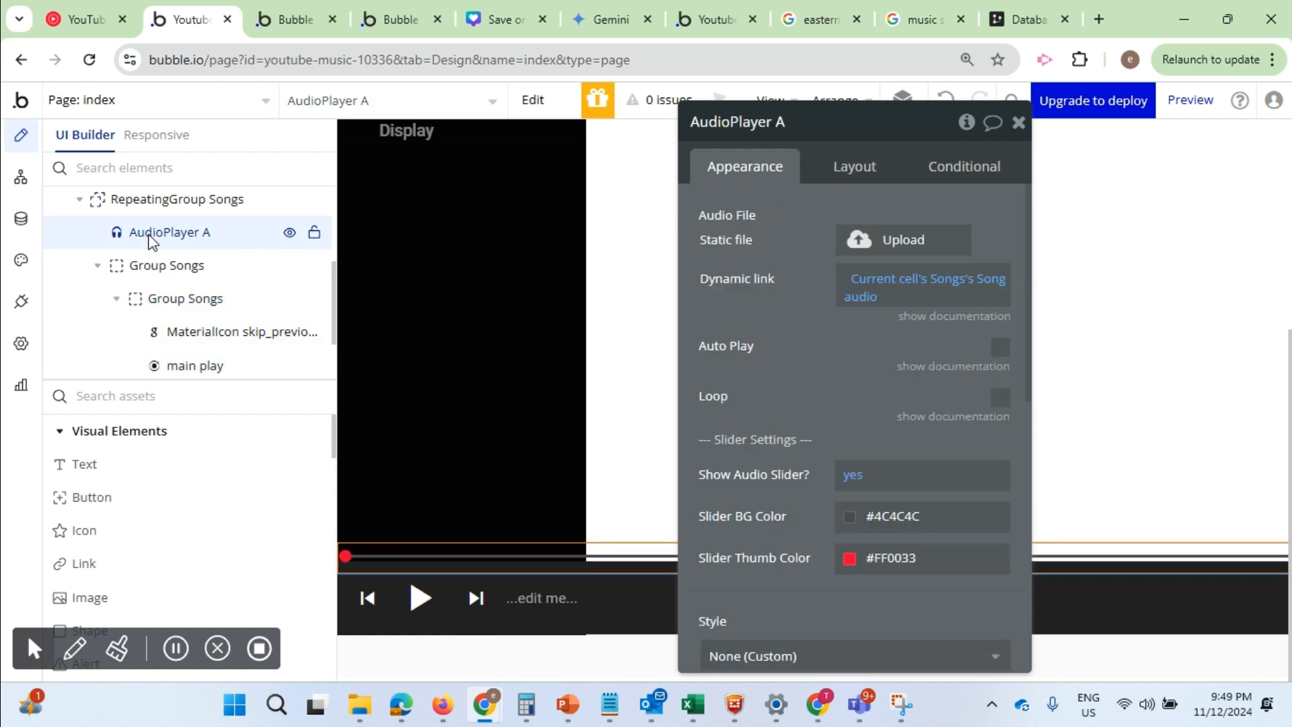
right_click(888, 288)
right_click(946, 283)
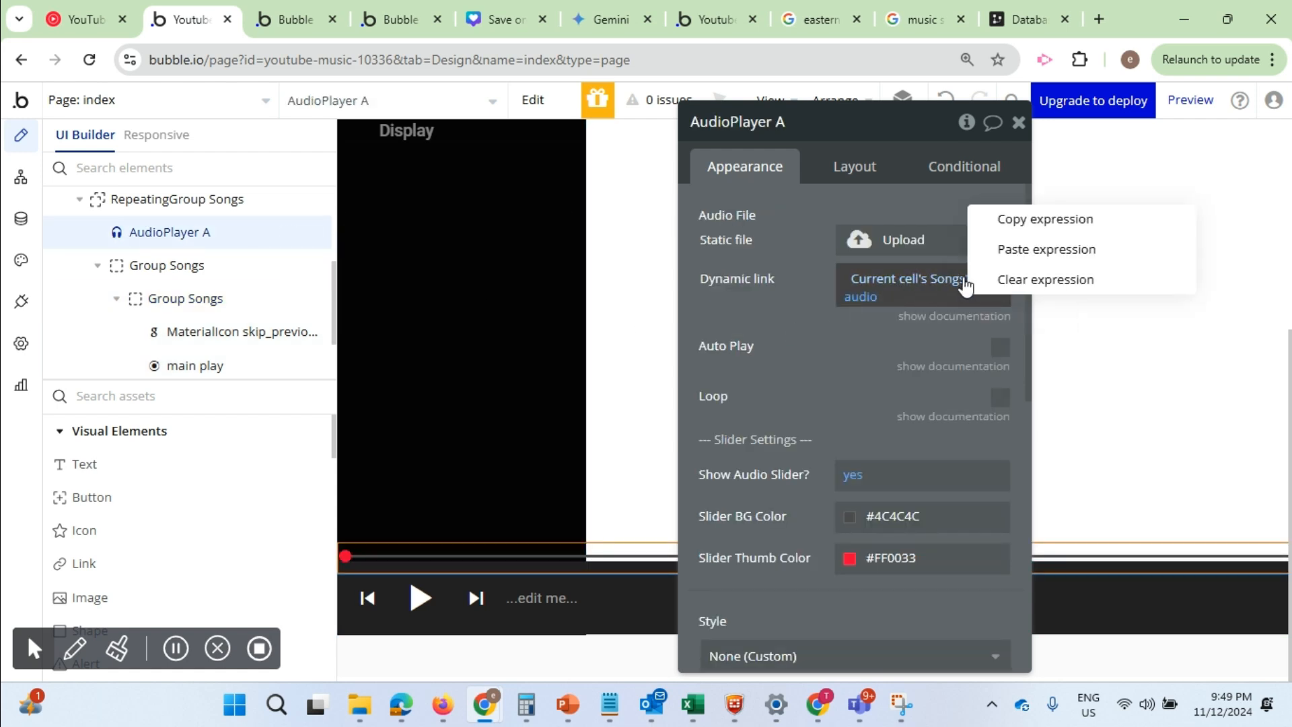
click(1002, 282)
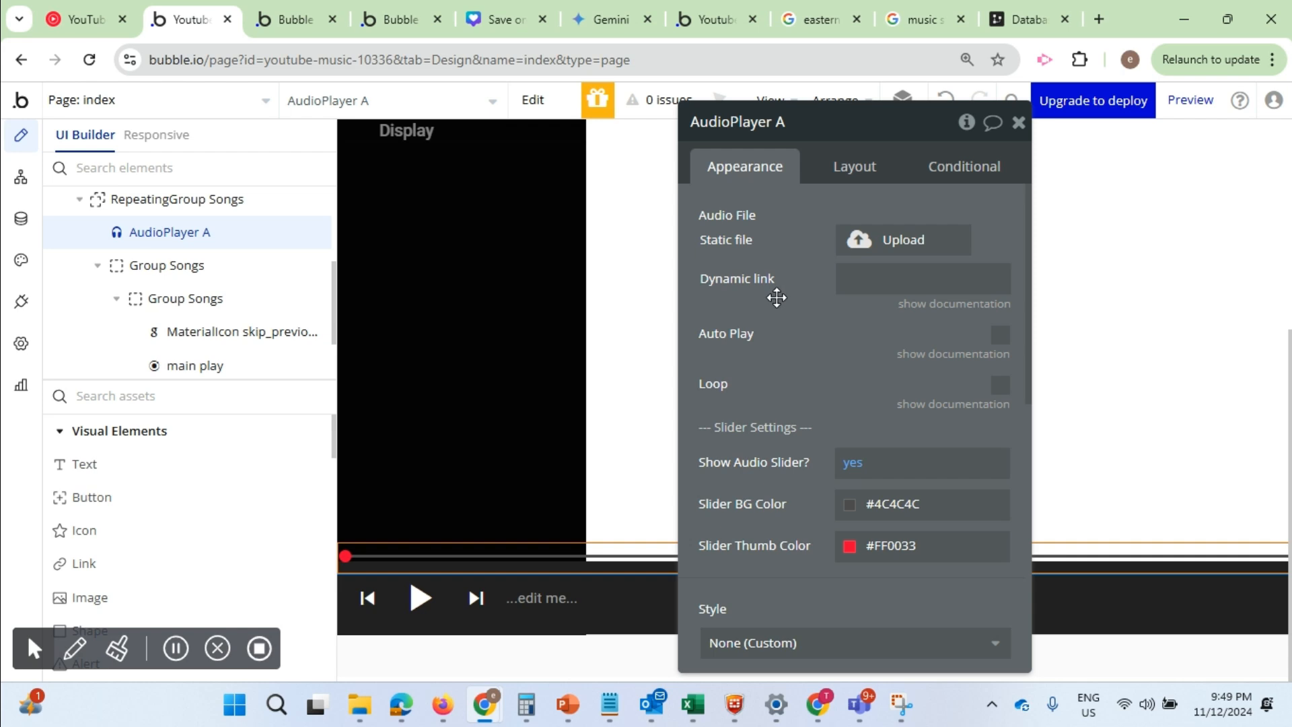
click(857, 279)
click(752, 322)
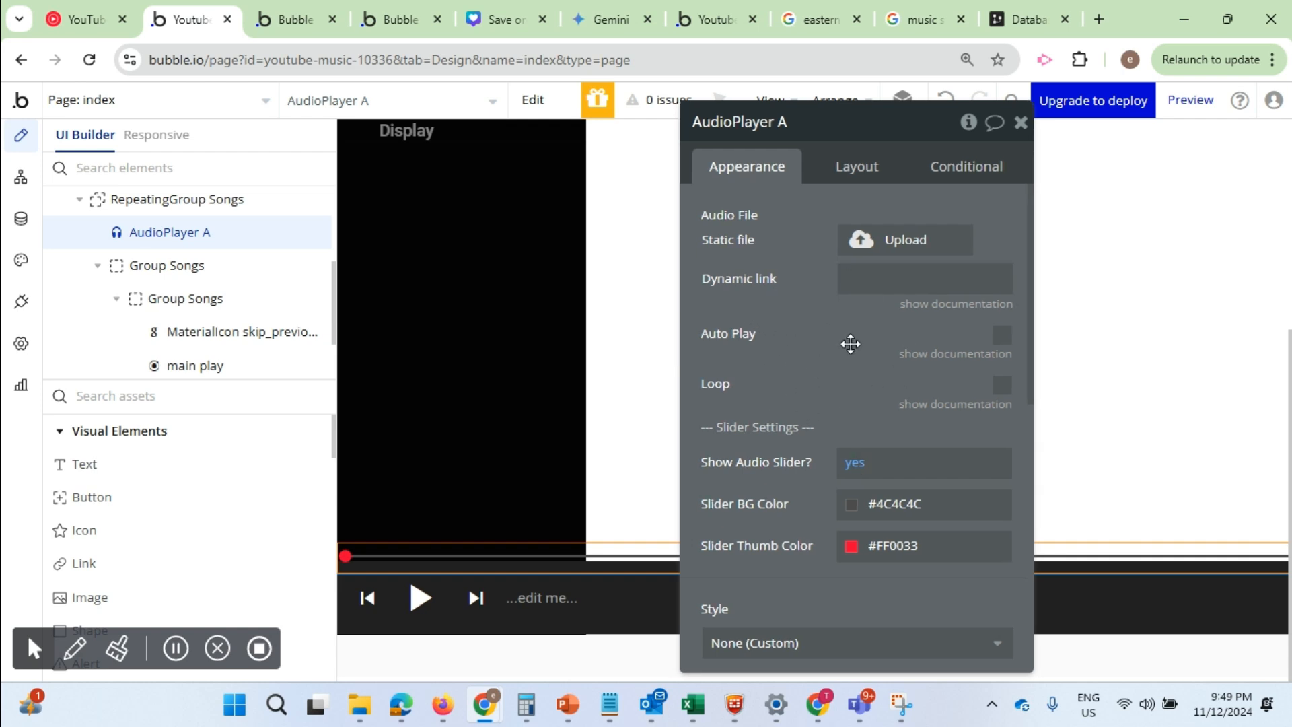
Set AudioPlayer A's dynamic link to Current cell's Songs's Song audio
click(859, 283)
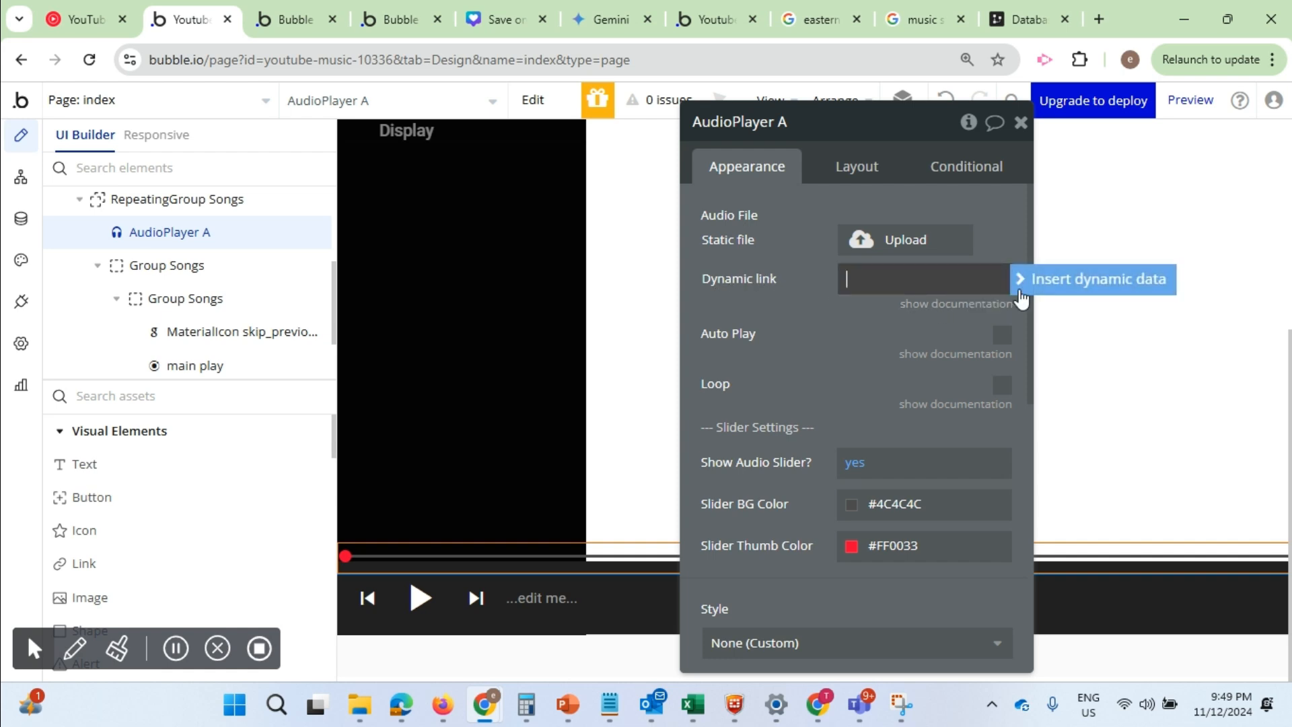
click(1020, 286)
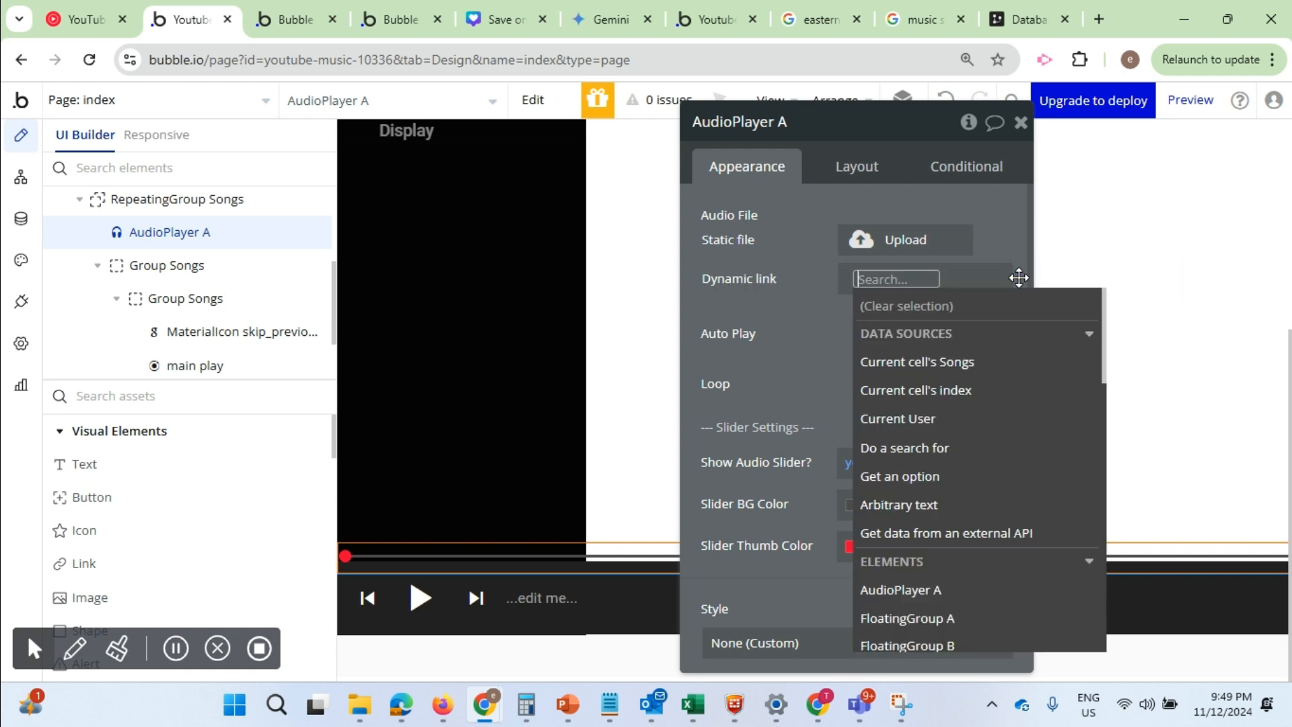
click(909, 362)
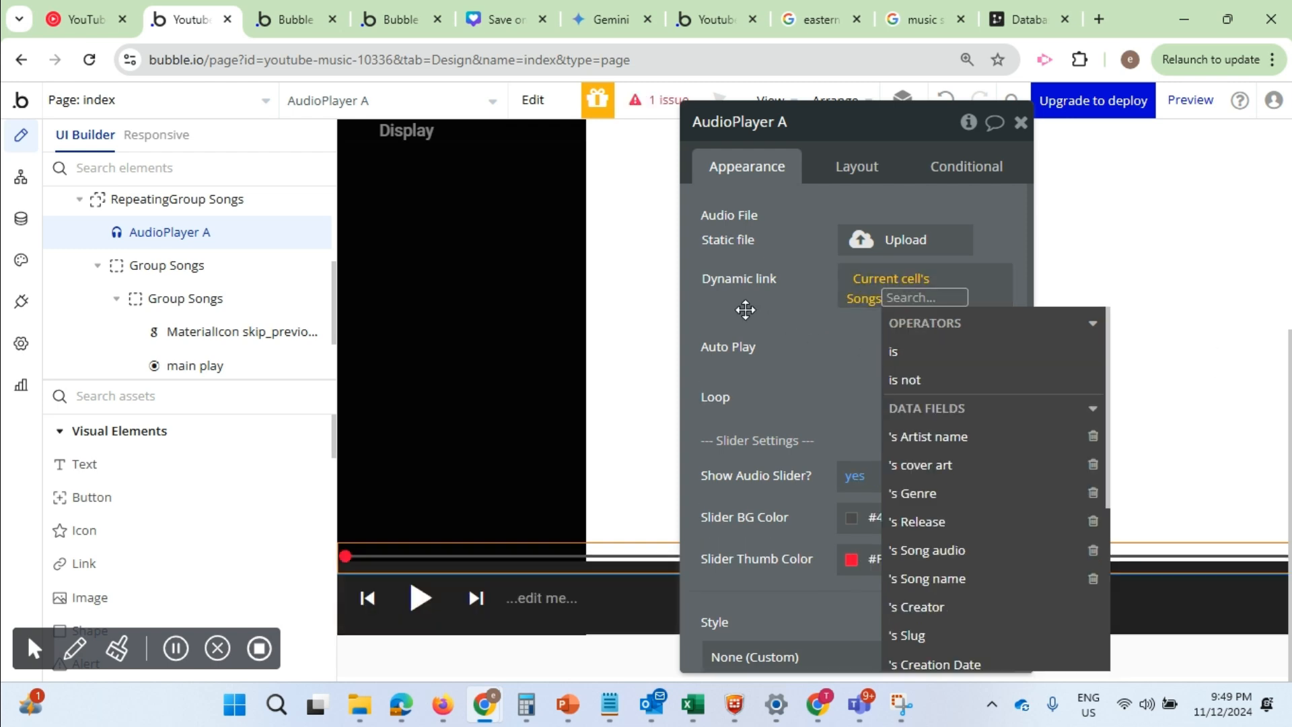
click(745, 309)
click(901, 296)
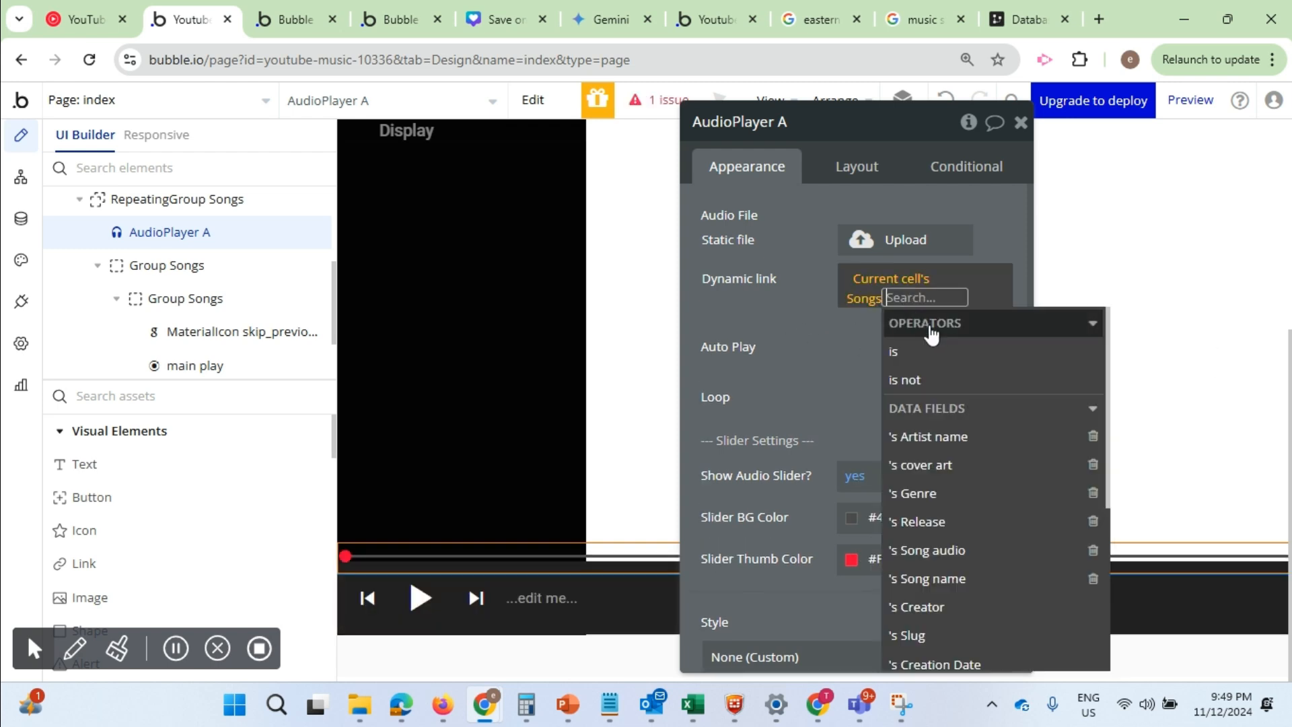
click(937, 558)
click(772, 305)
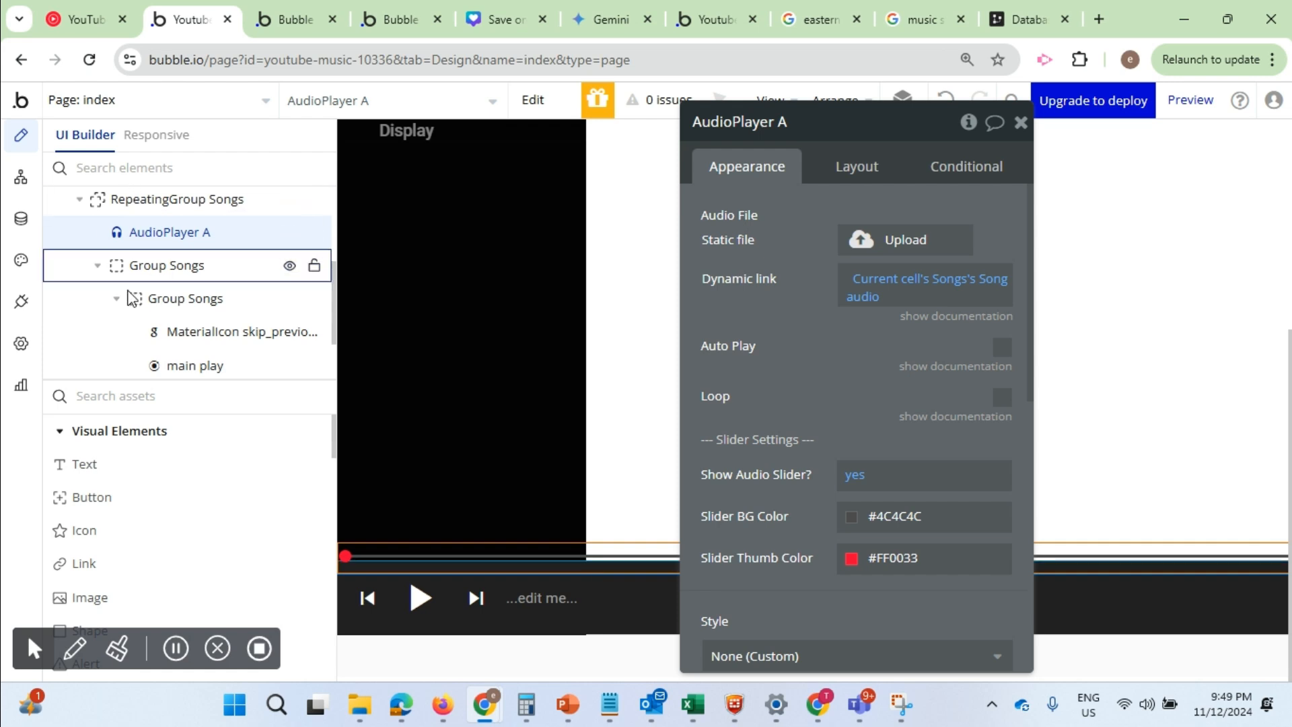
Add a Toggle Play / Pause action for AudioPlayer A to the main play icon's click workflow
mouse_move(188, 294)
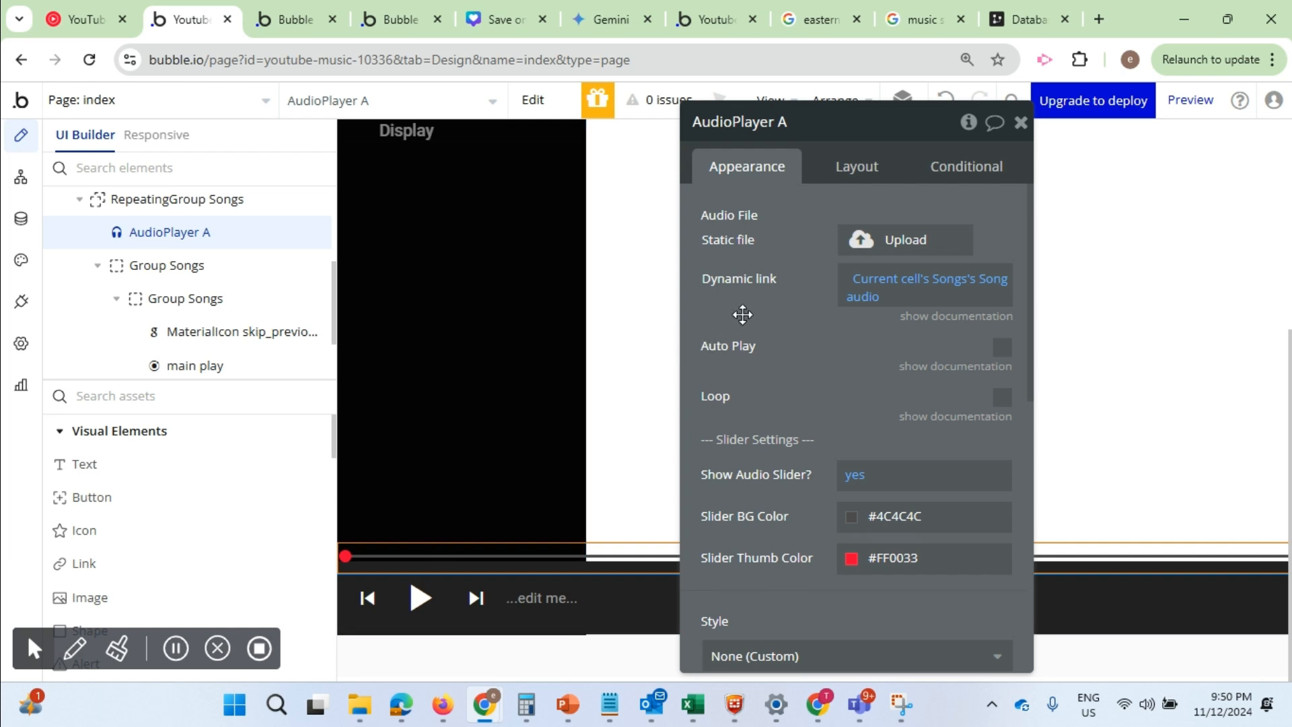
click(420, 601)
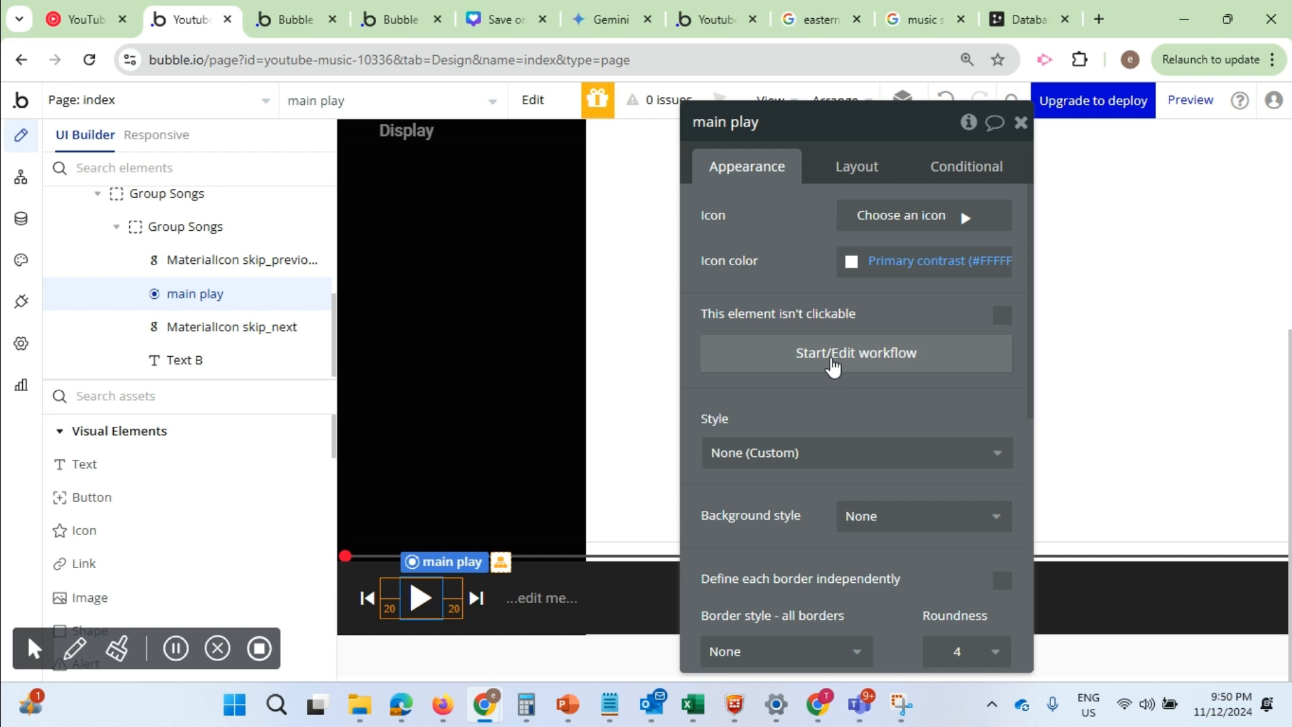
click(832, 370)
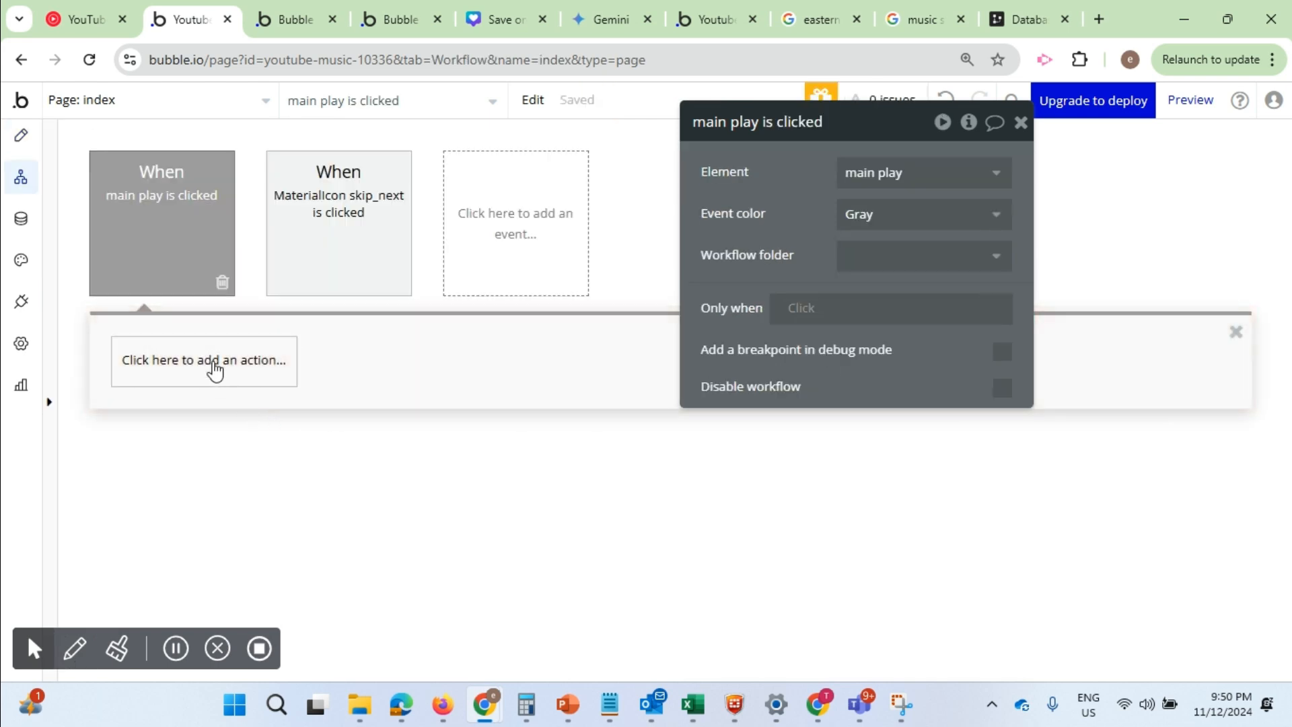
click(215, 367)
scroll(242, 397, down, 2)
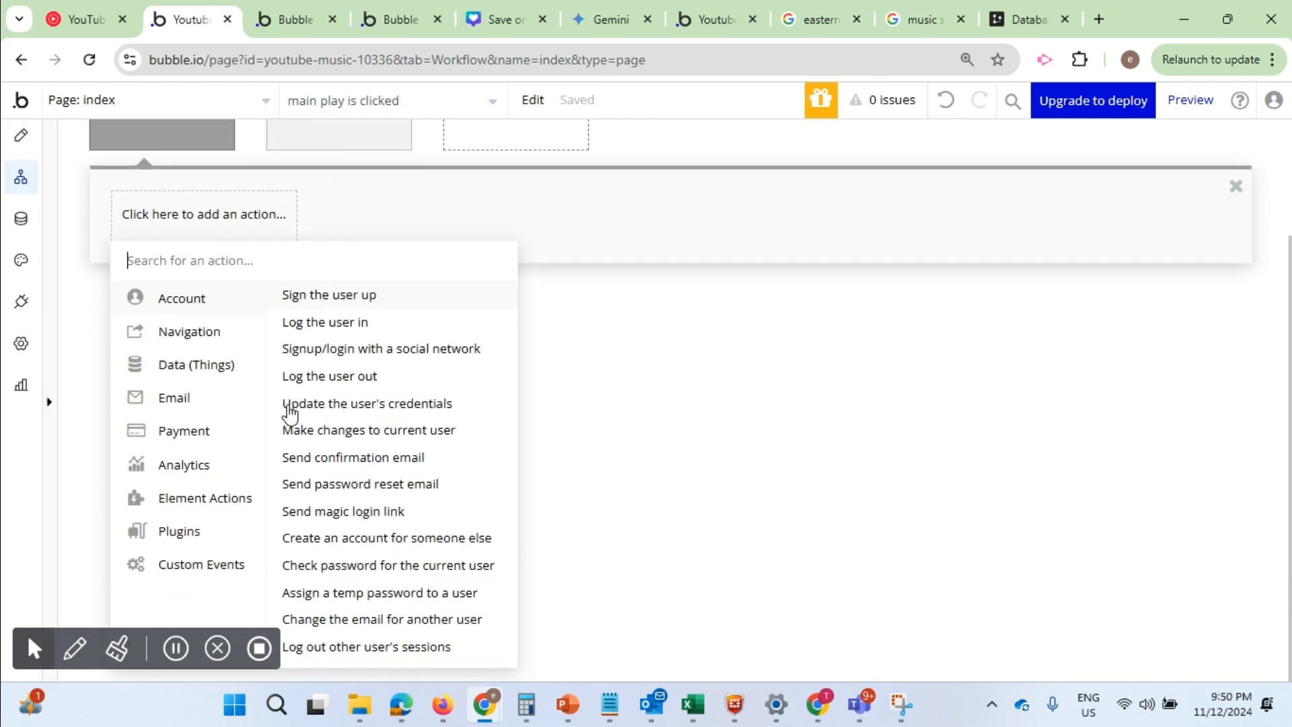
mouse_move(289, 413)
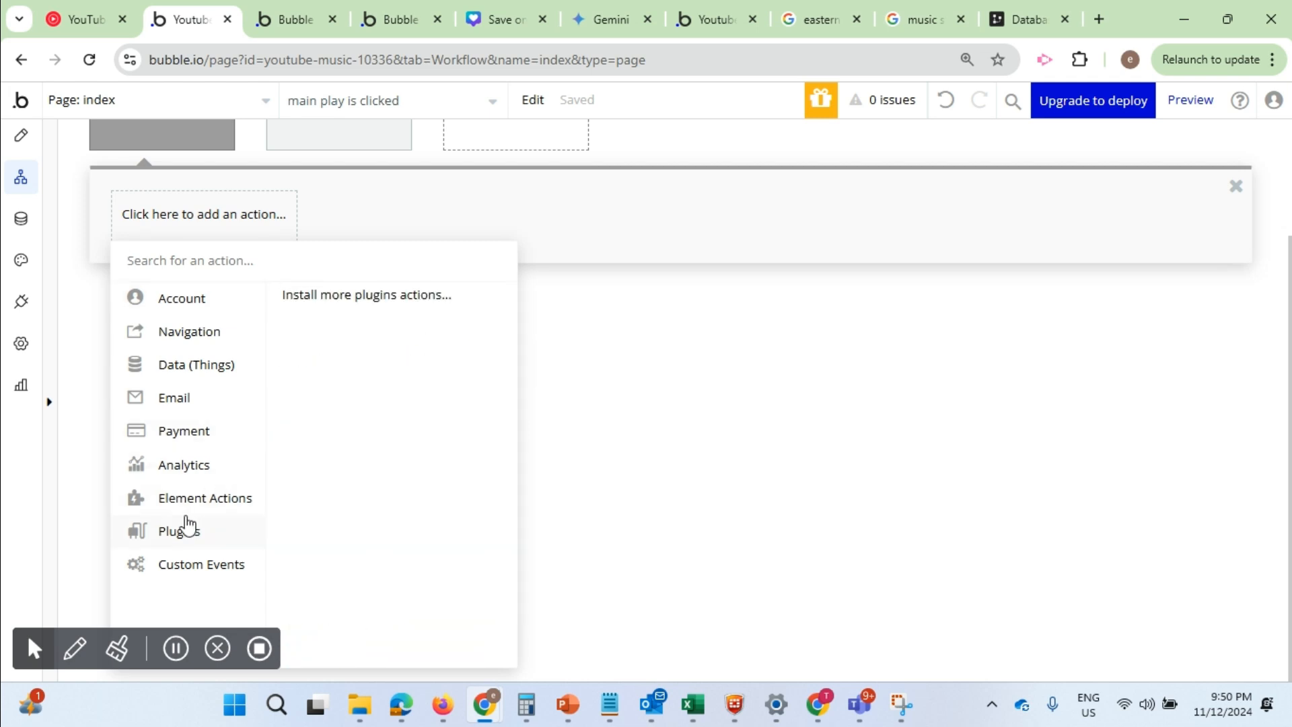
mouse_move(173, 515)
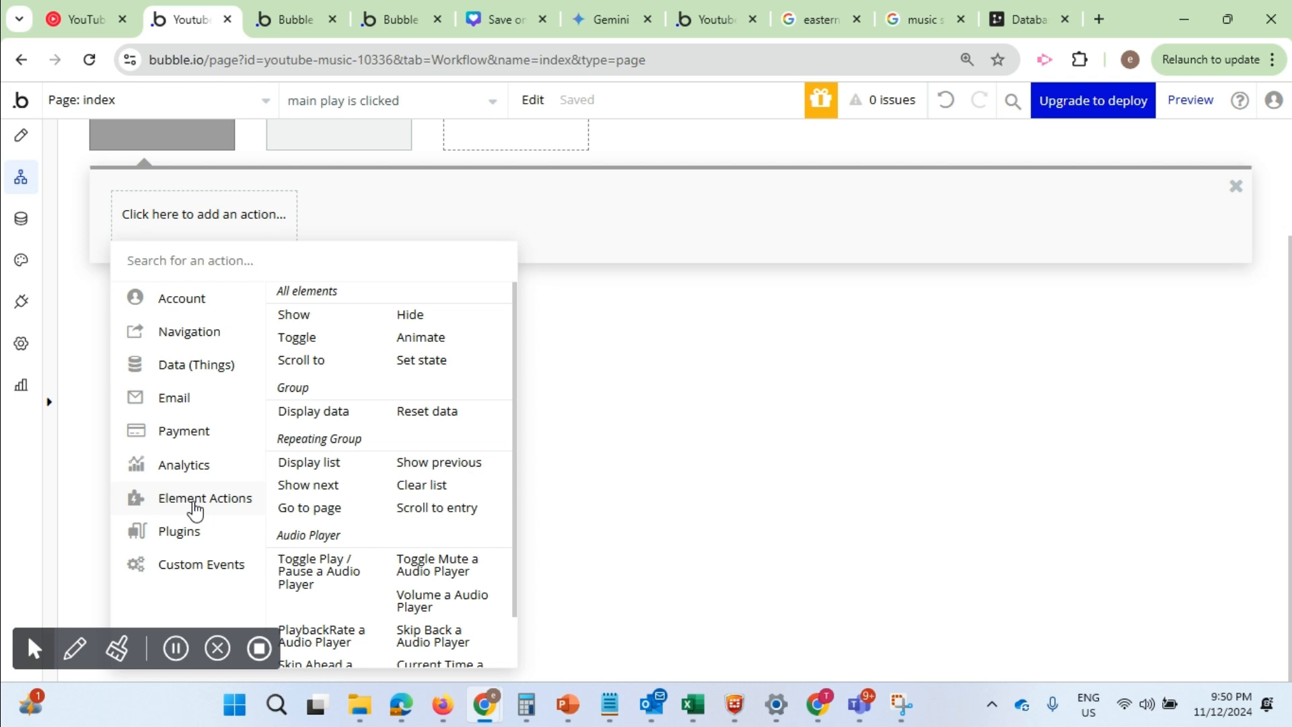
scroll(314, 548, down, 1)
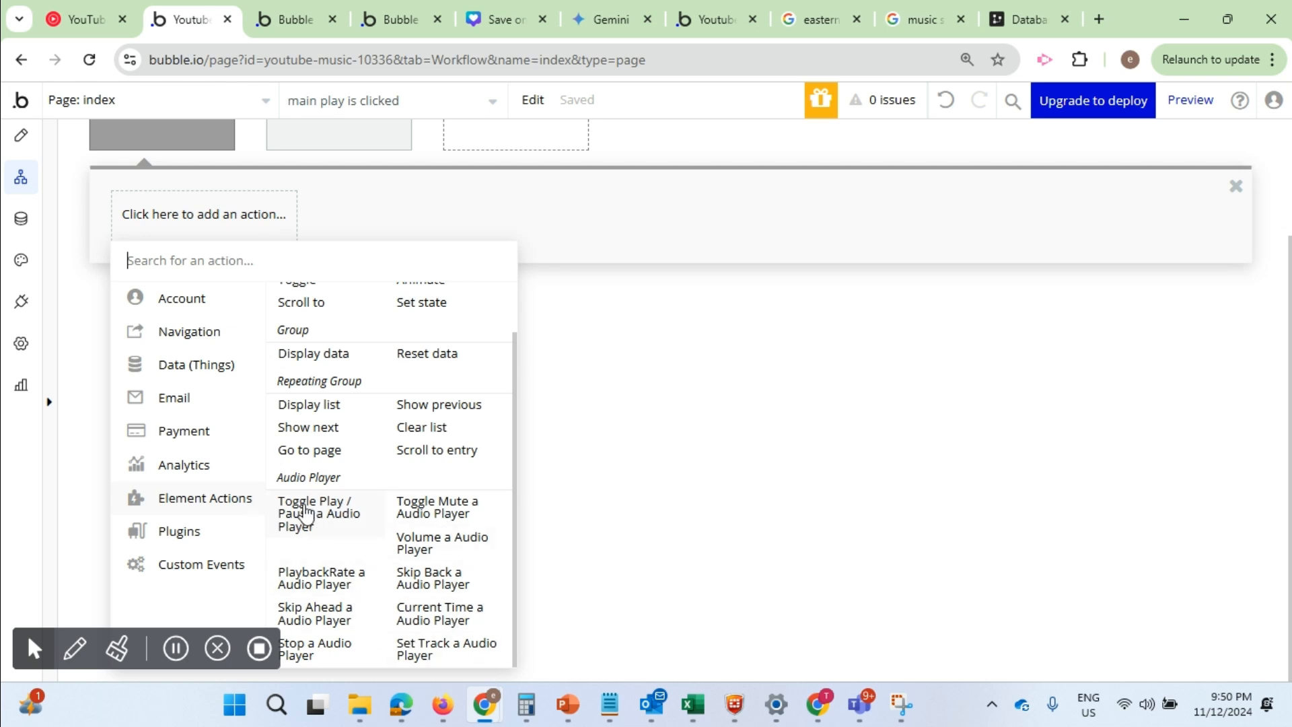
click(339, 524)
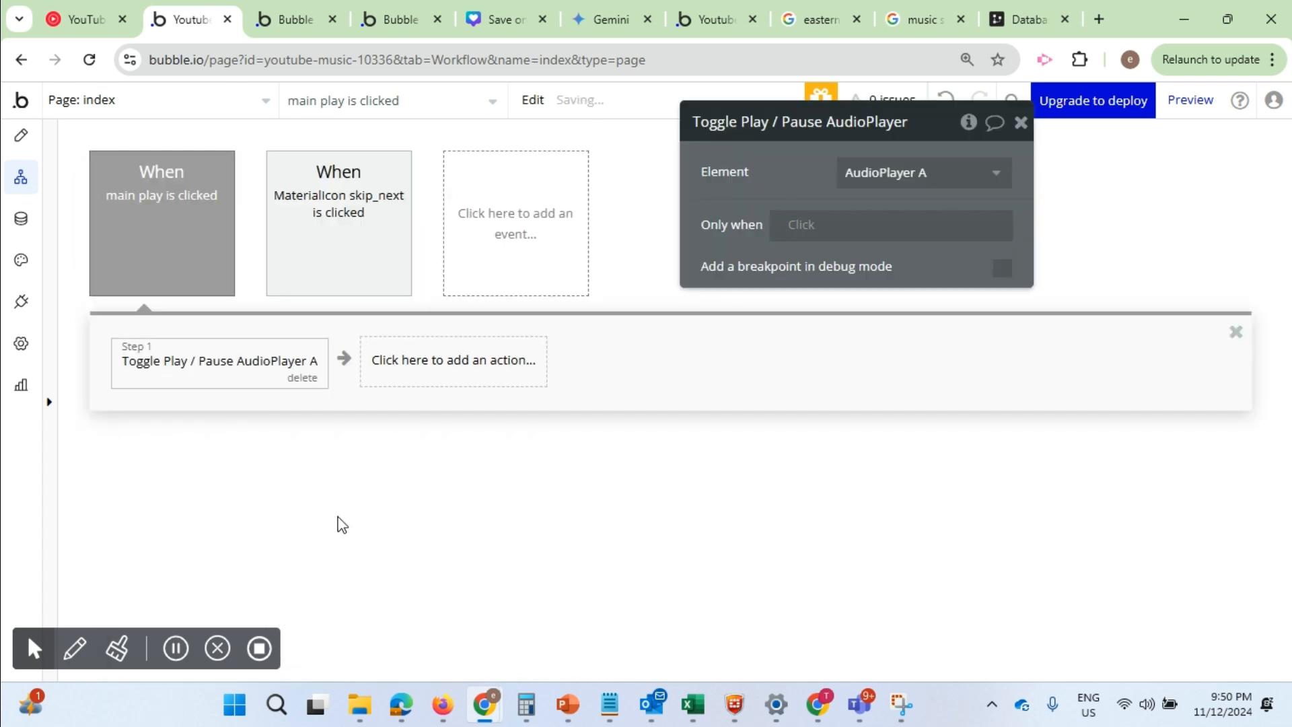
Test the play control in the app's preview page with the system volume lowered to 55, and return to the design editor
click(22, 139)
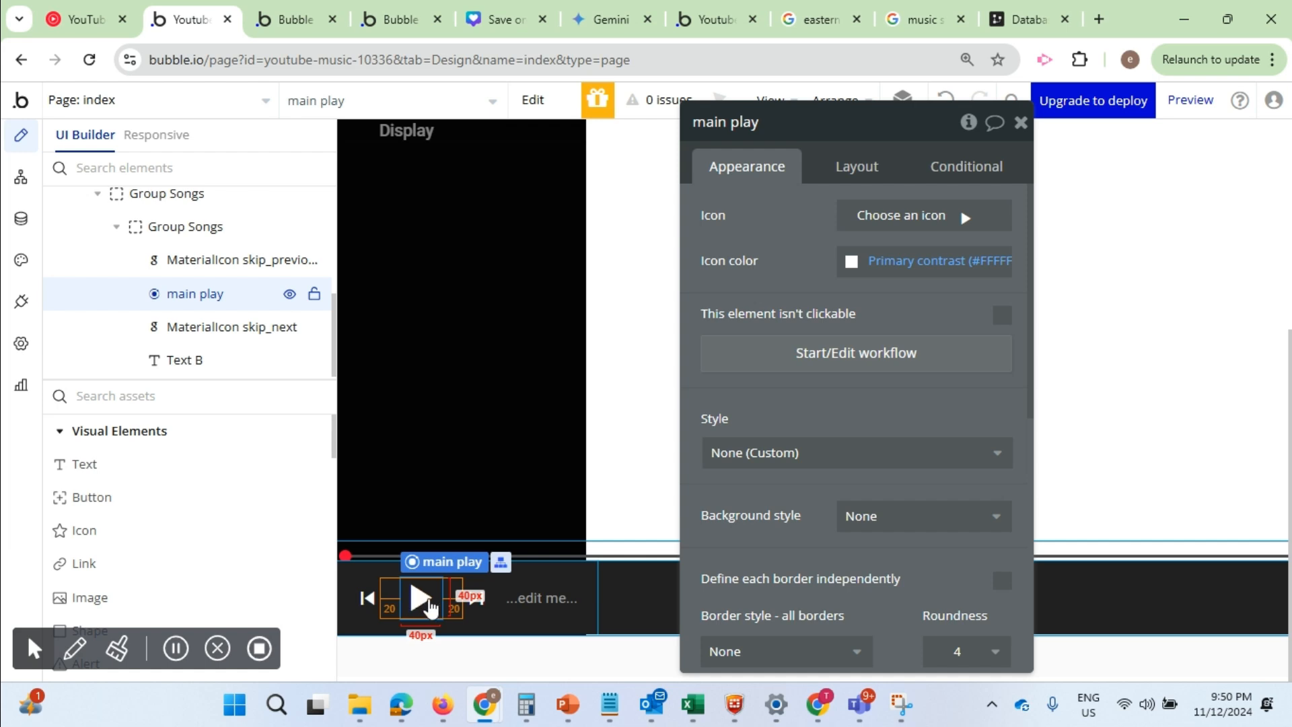
click(376, 557)
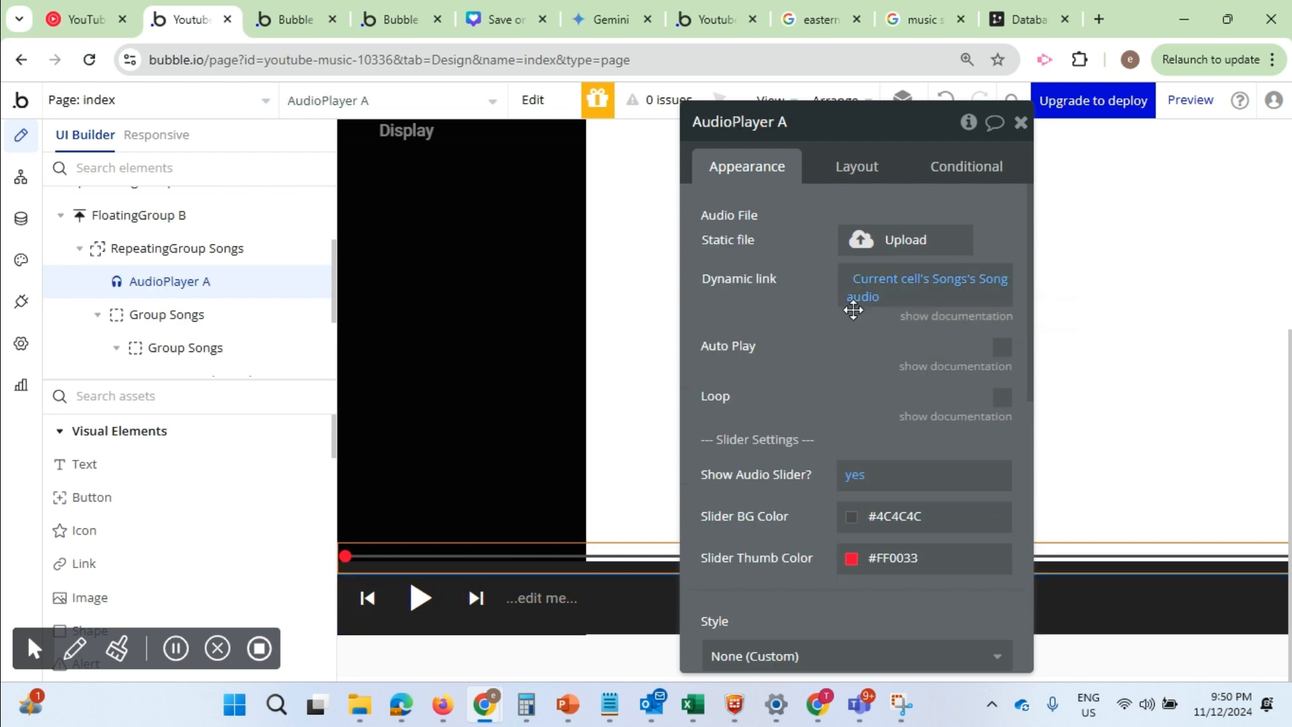
click(296, 19)
click(297, 107)
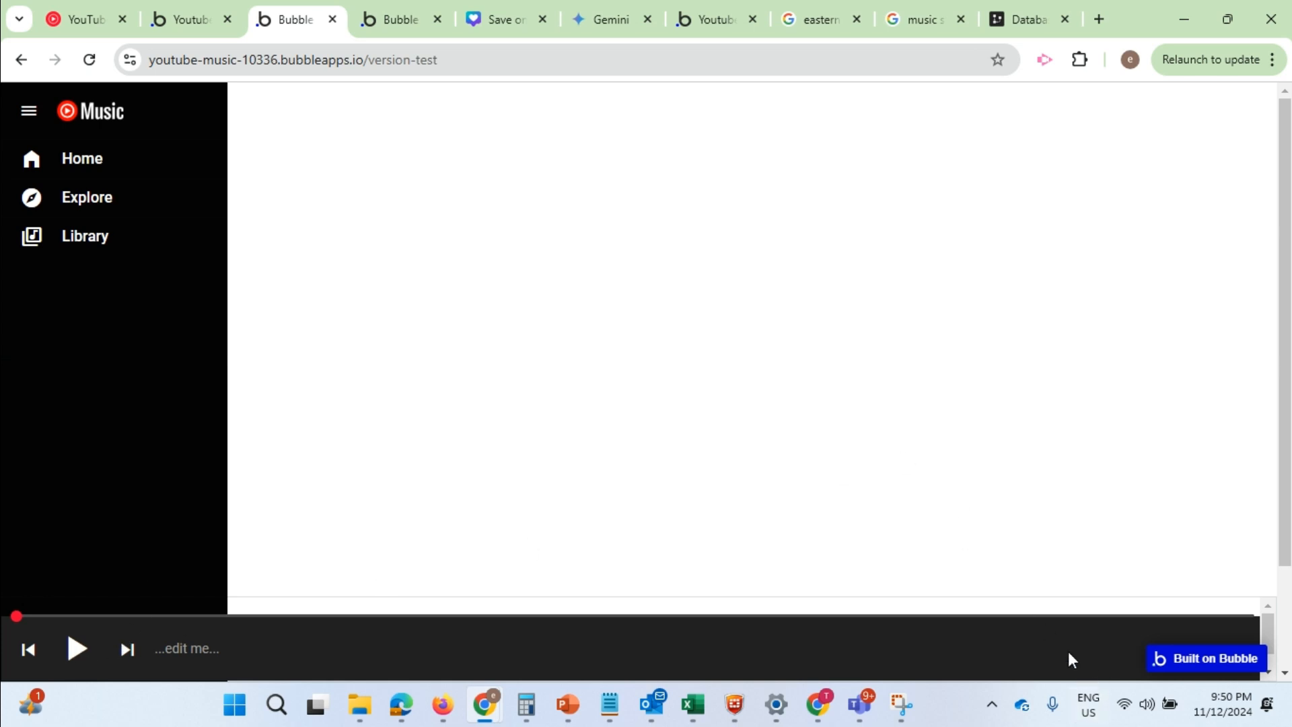
click(1146, 707)
drag(1147, 585, 1121, 585)
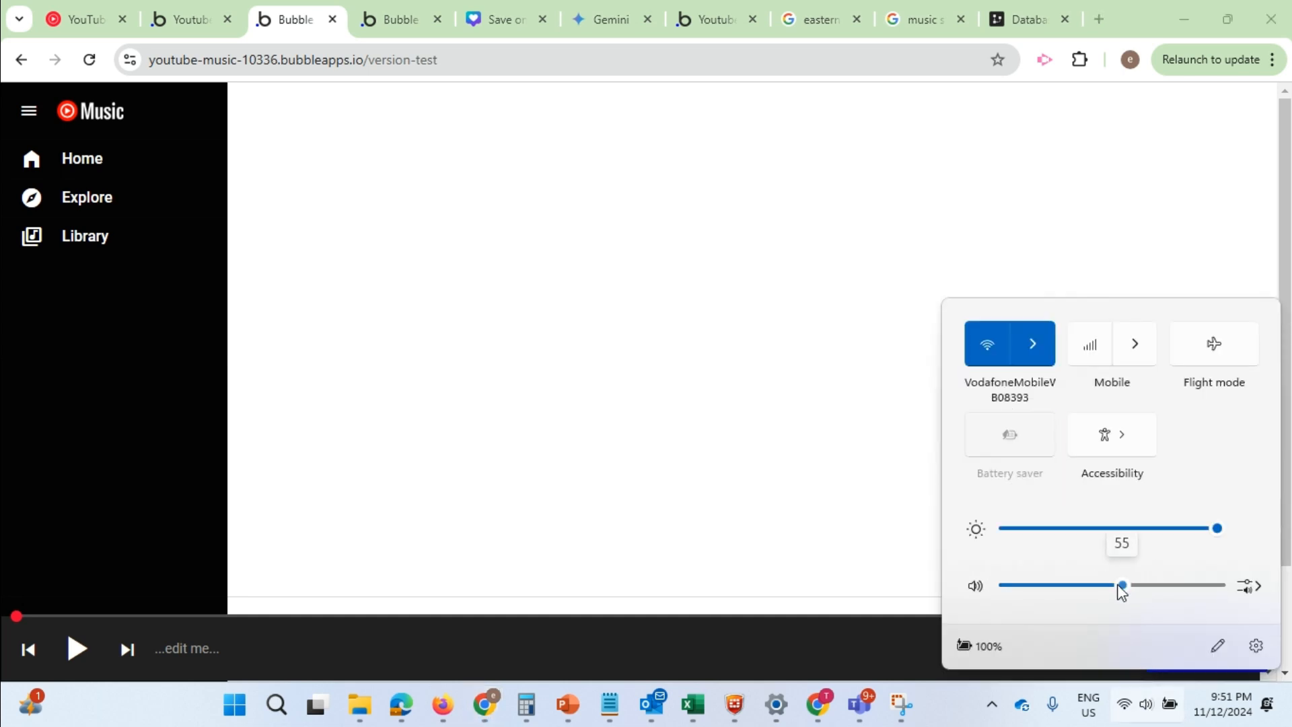
click(94, 647)
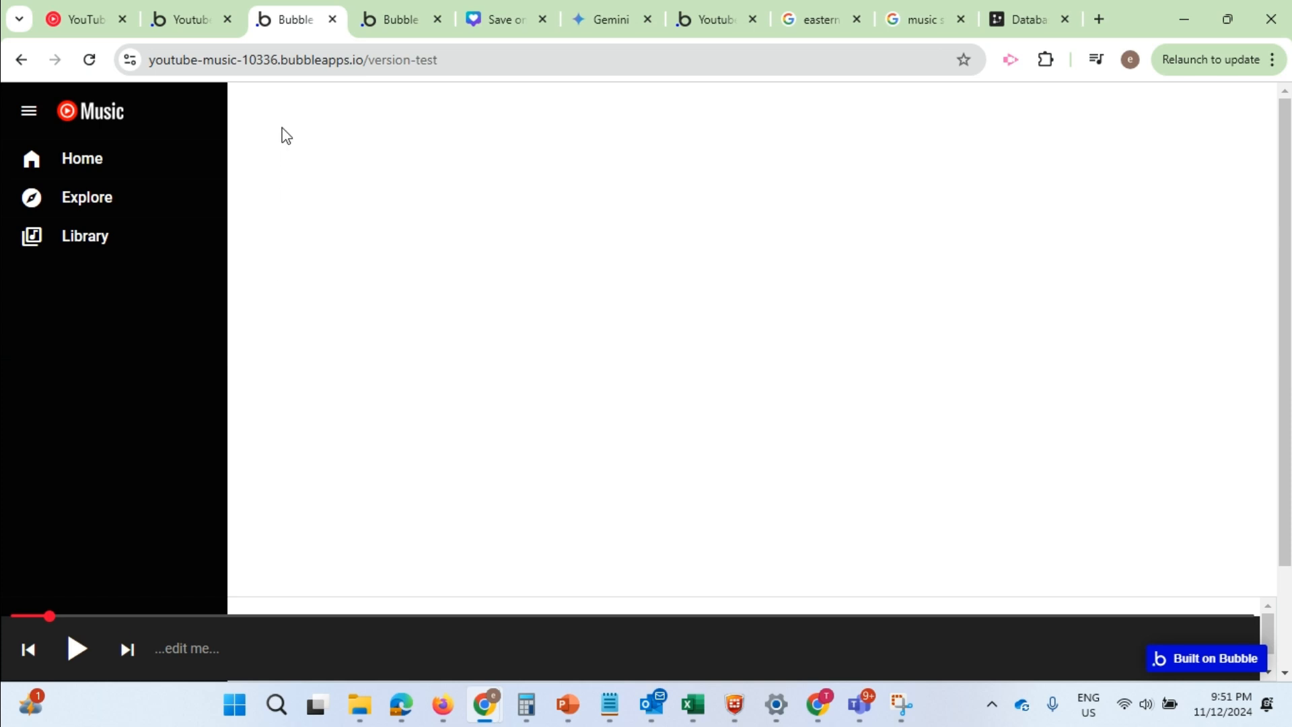
click(199, 2)
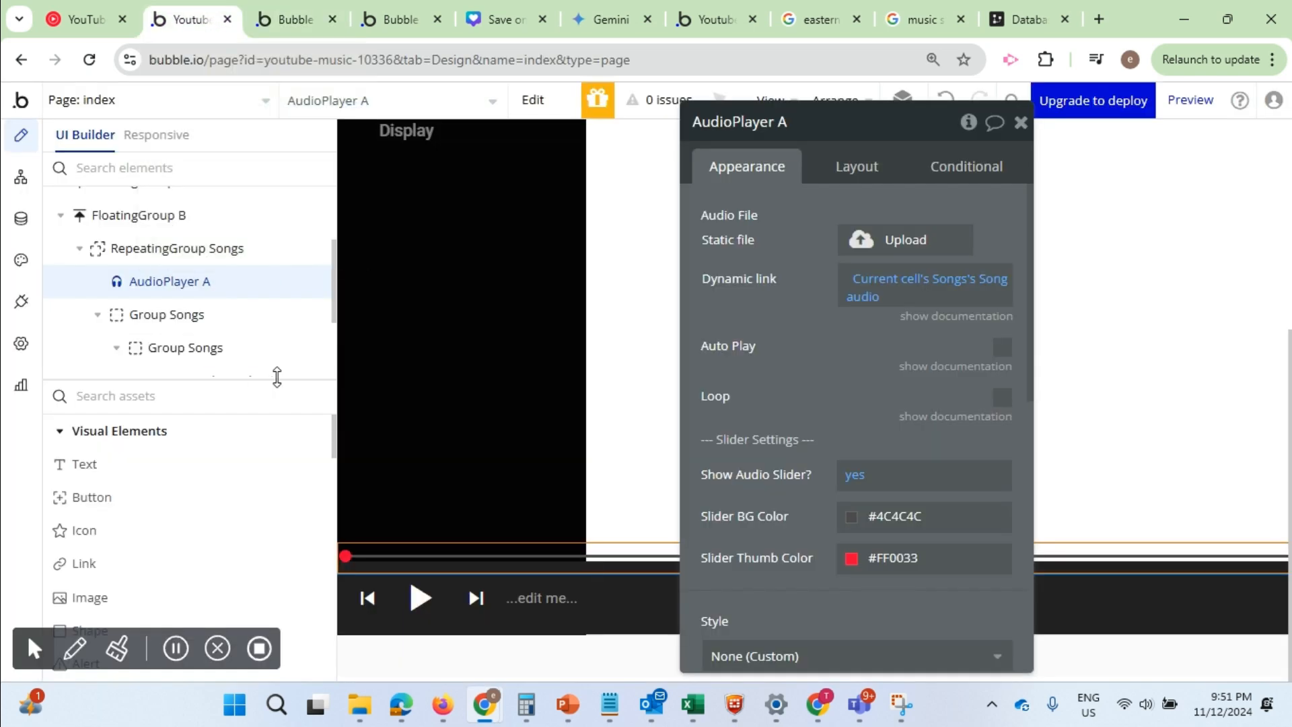
Duplicate the main play icon together with its workflows inside the player bar
click(413, 602)
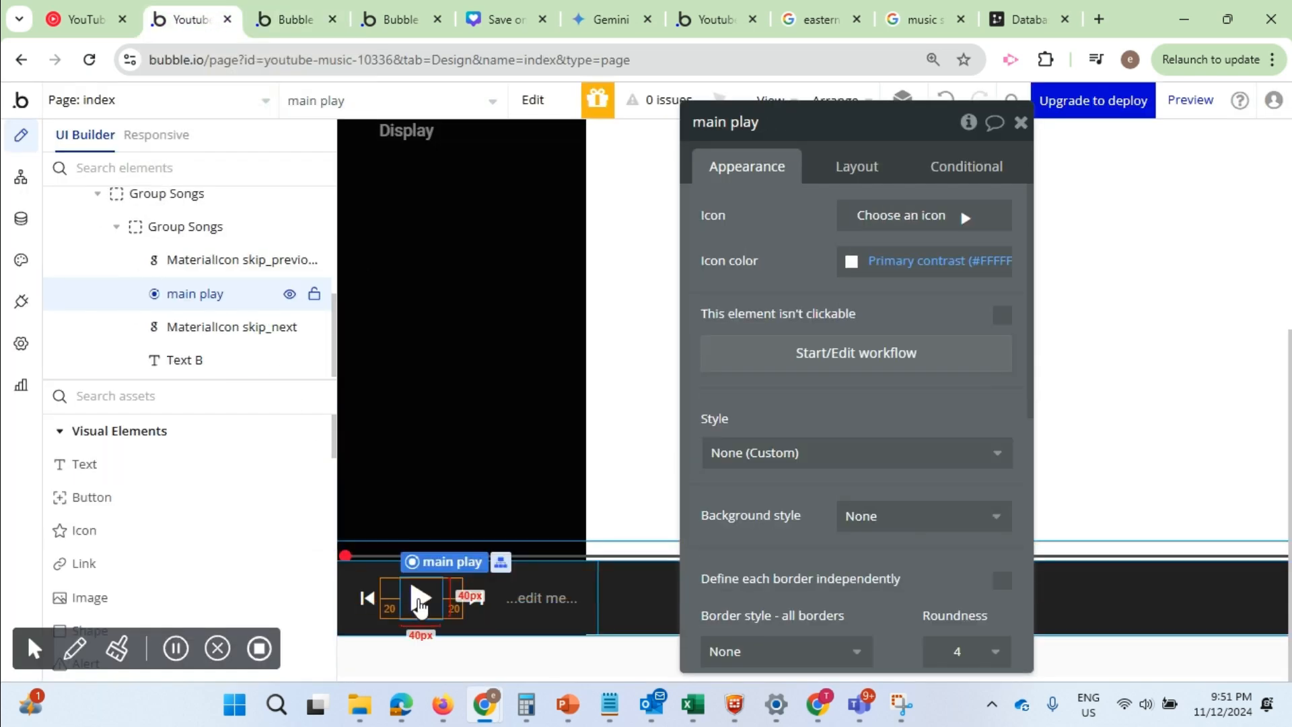
right_click(418, 604)
mouse_move(539, 511)
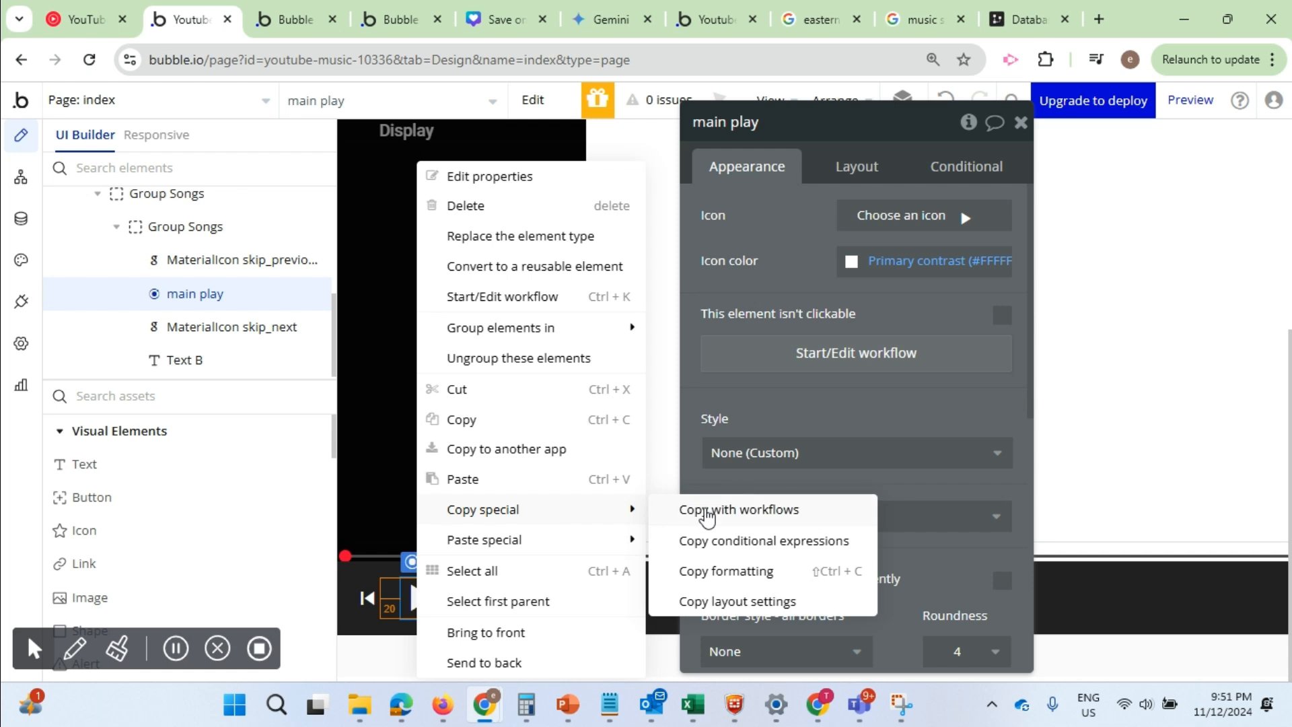
click(705, 515)
right_click(422, 602)
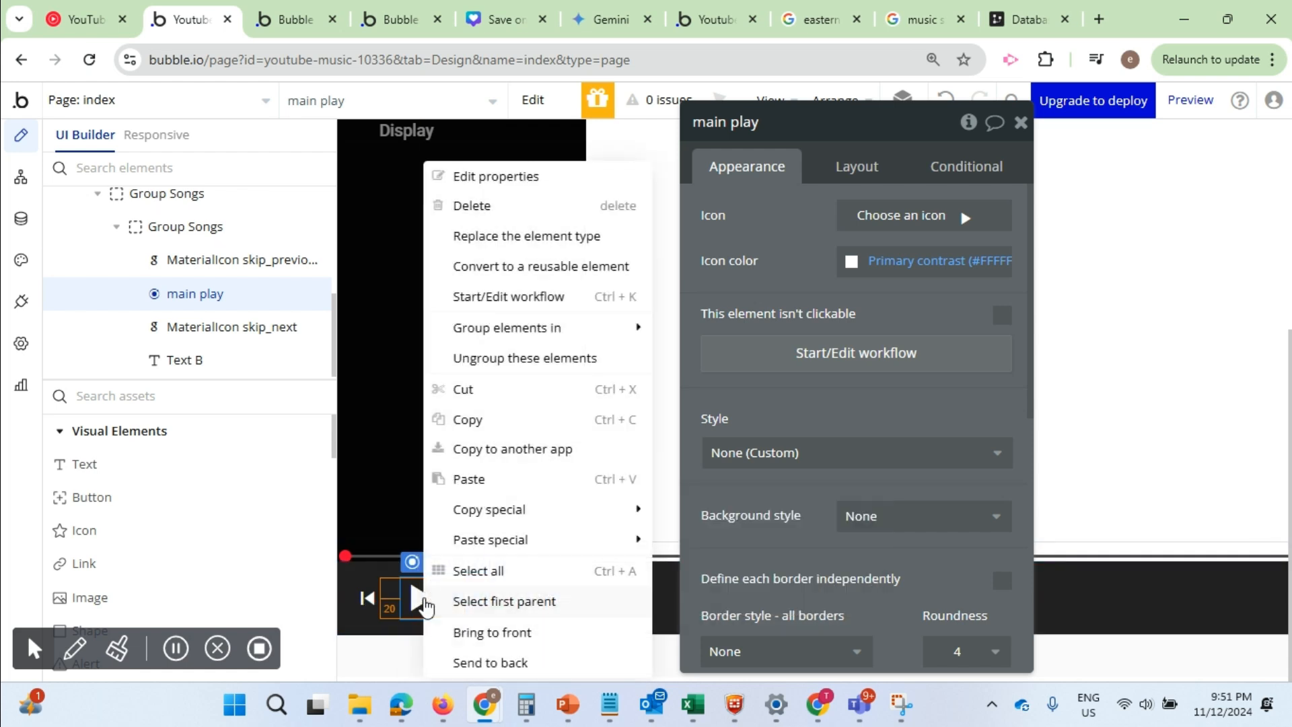
mouse_move(585, 540)
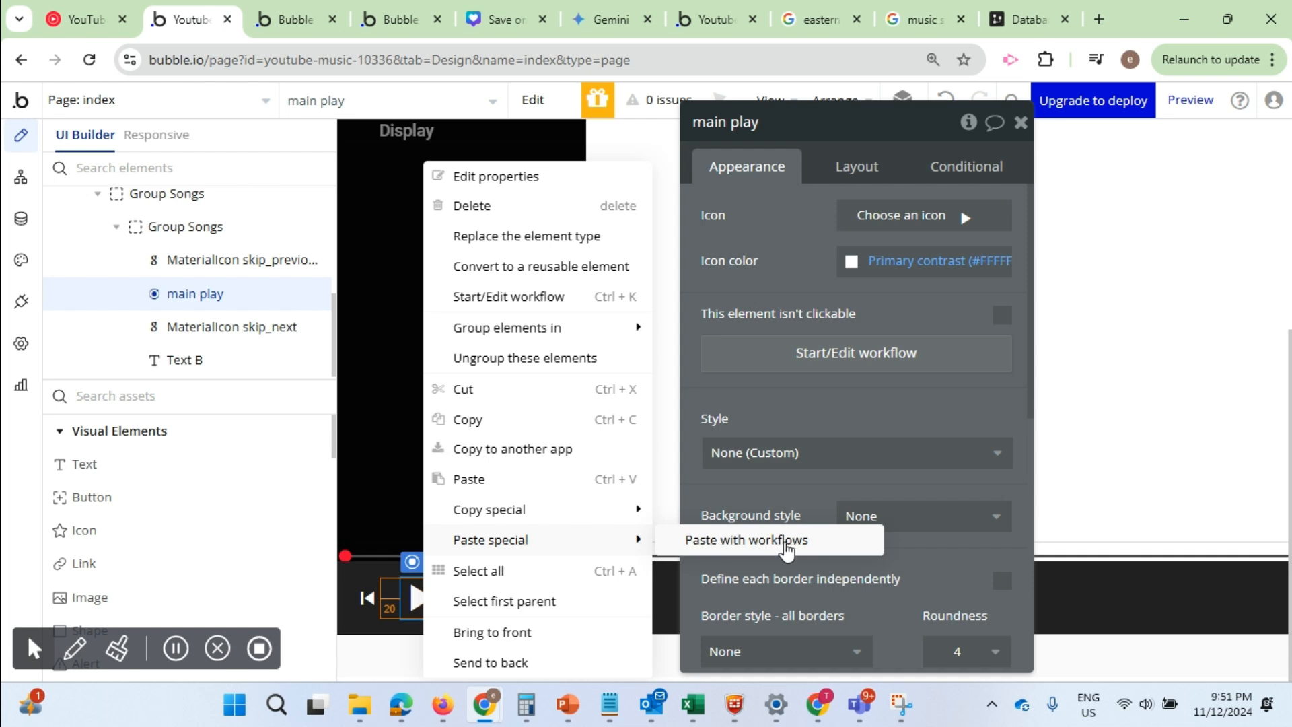
click(784, 540)
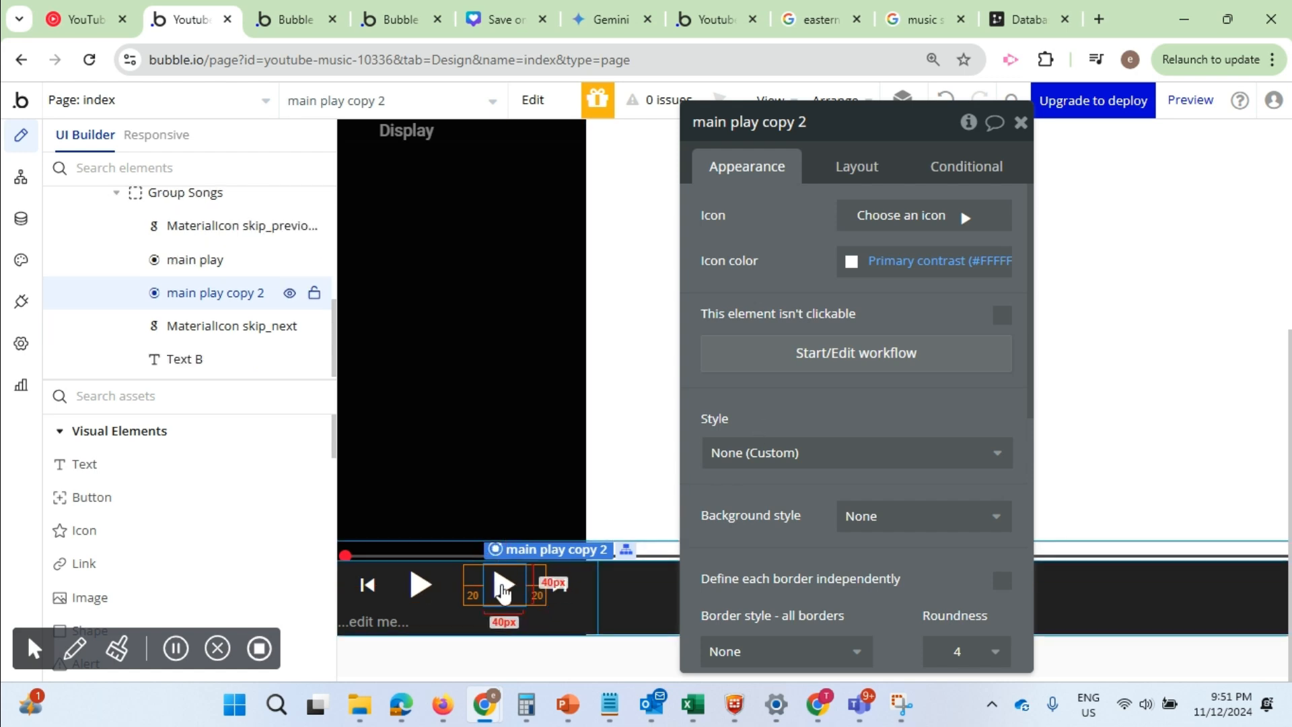
Change the duplicated play icon's symbol to the solid pause icon
click(966, 217)
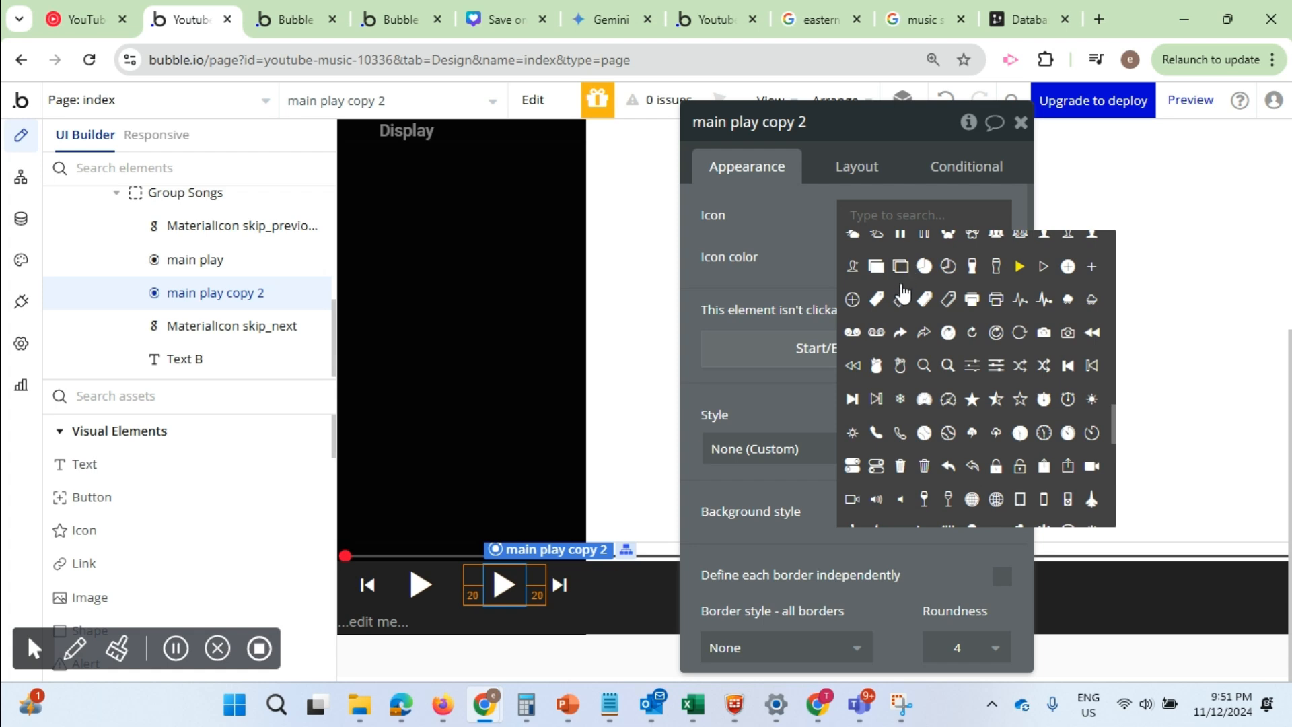
text(pause)
click(851, 247)
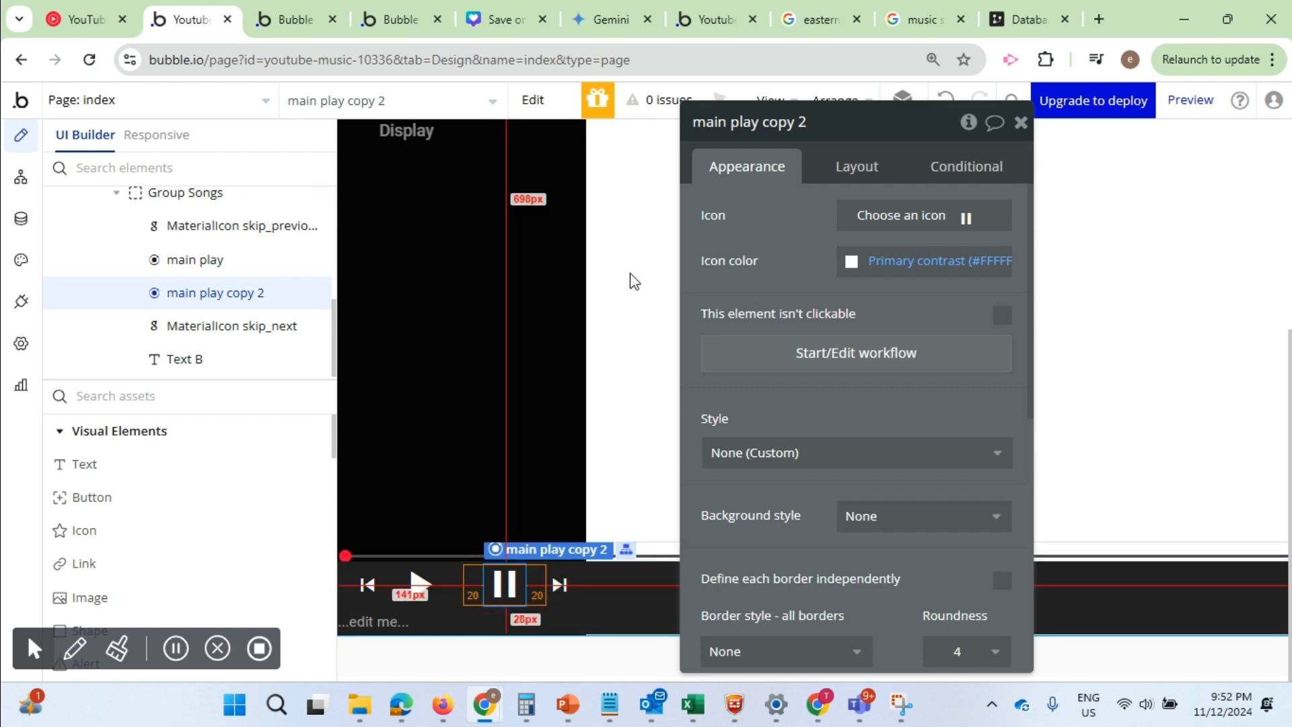
Make the duplicated pause icon, main play copy 2, not visible on page load
click(417, 589)
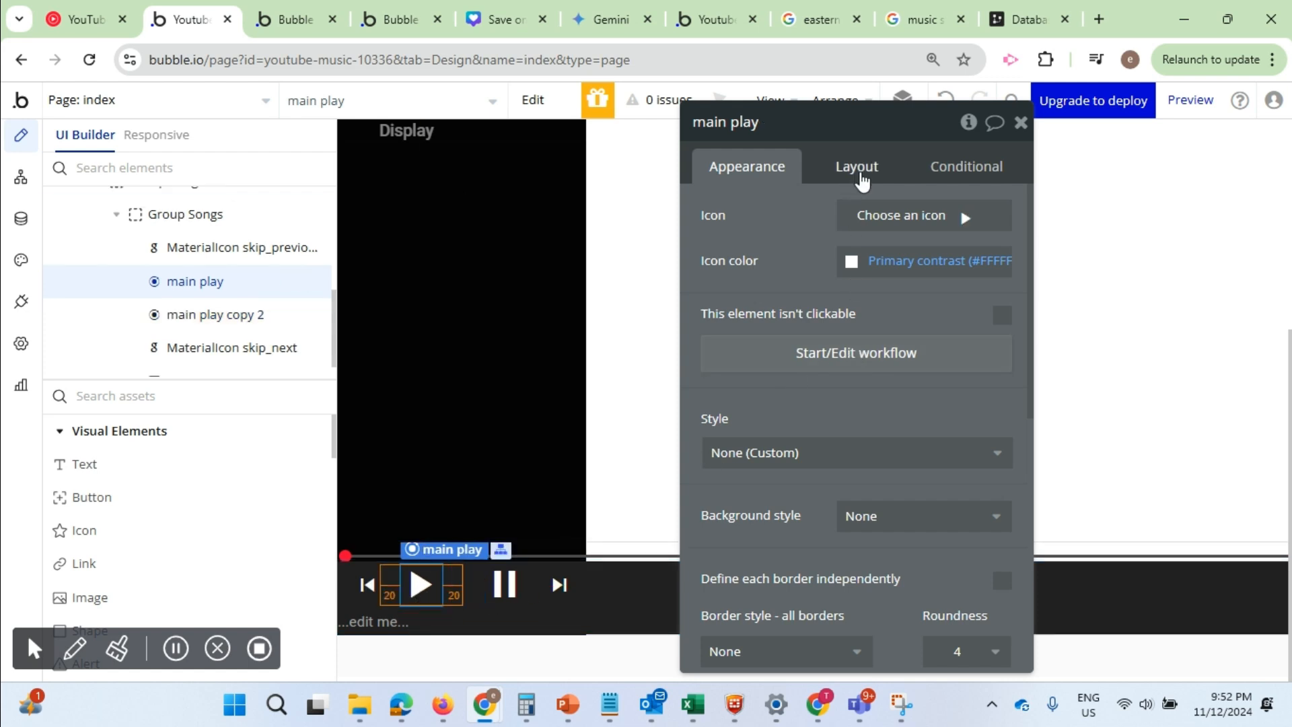
click(859, 177)
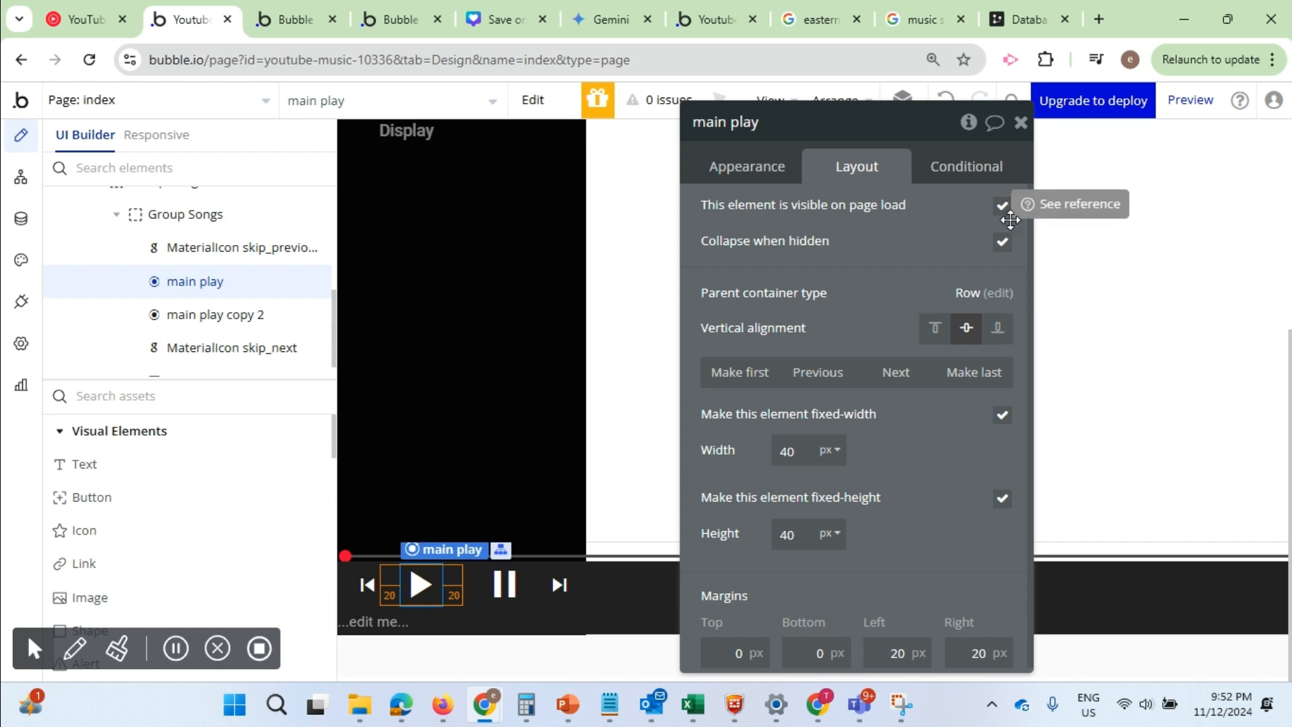
click(504, 584)
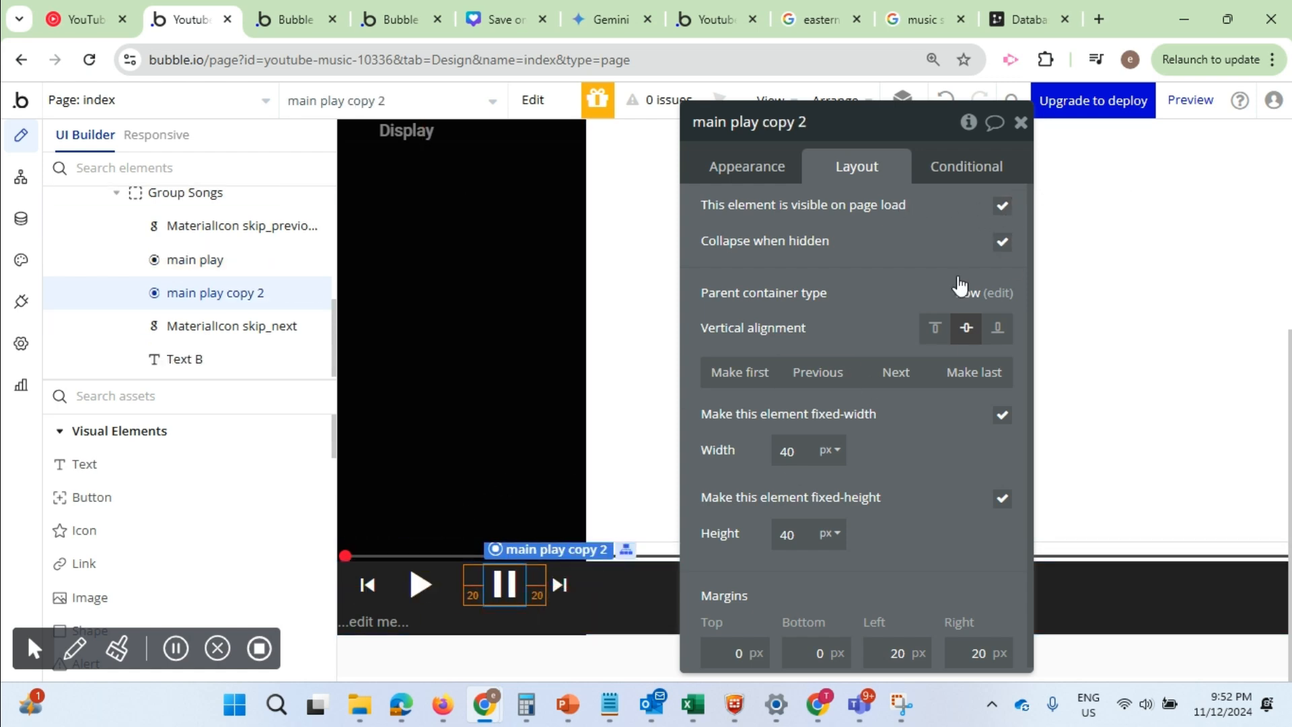
click(1002, 206)
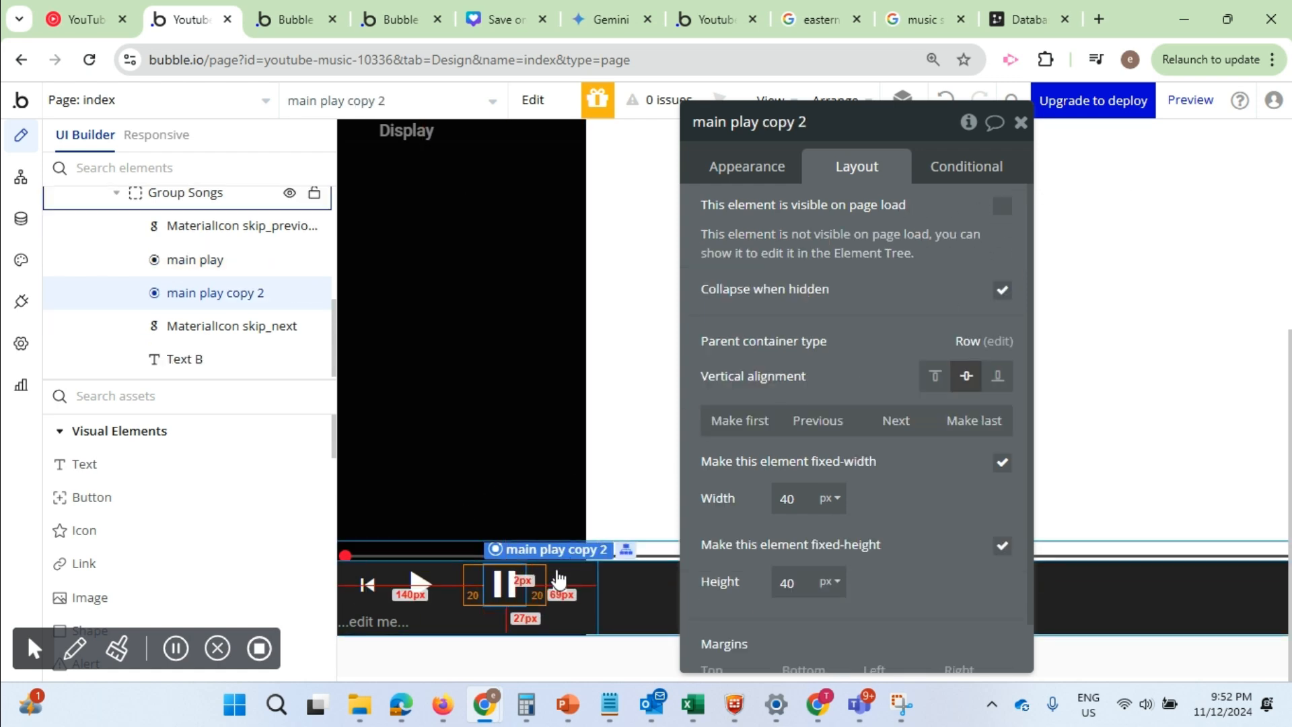
Add a new conditional to the main play icon, leaving its expression empty
click(420, 596)
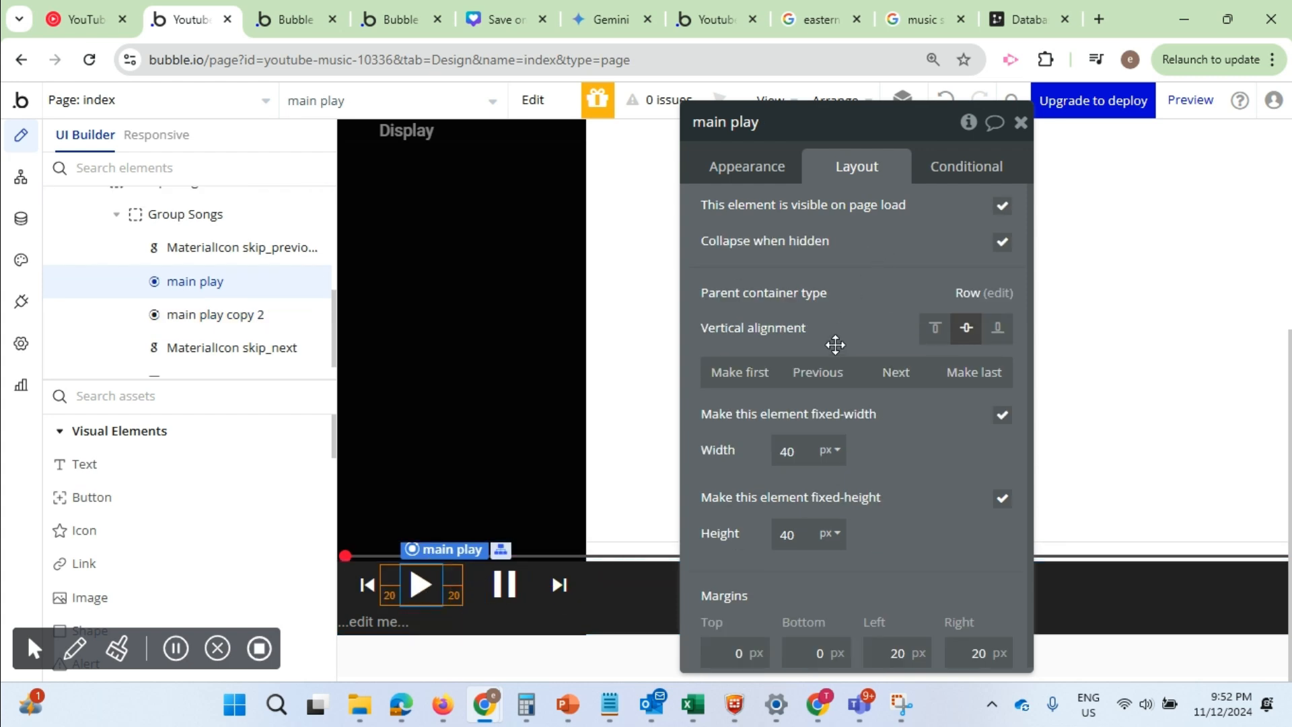
click(775, 175)
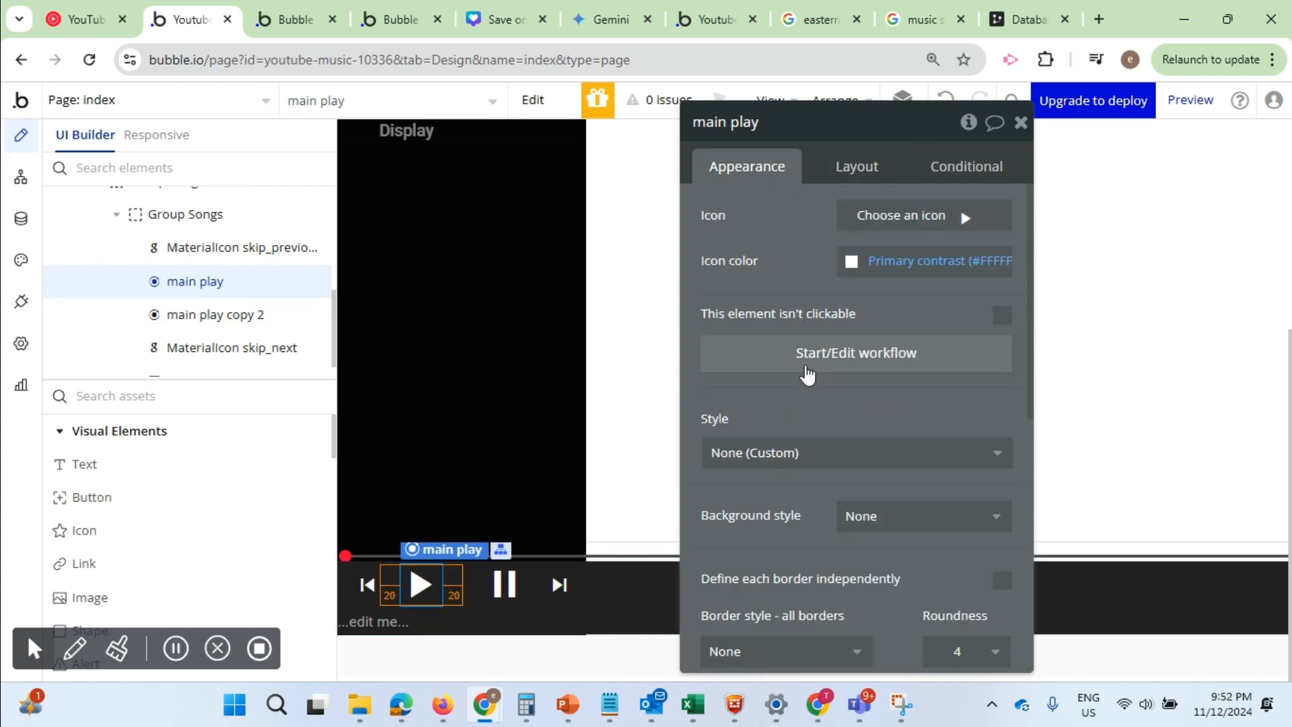
click(972, 165)
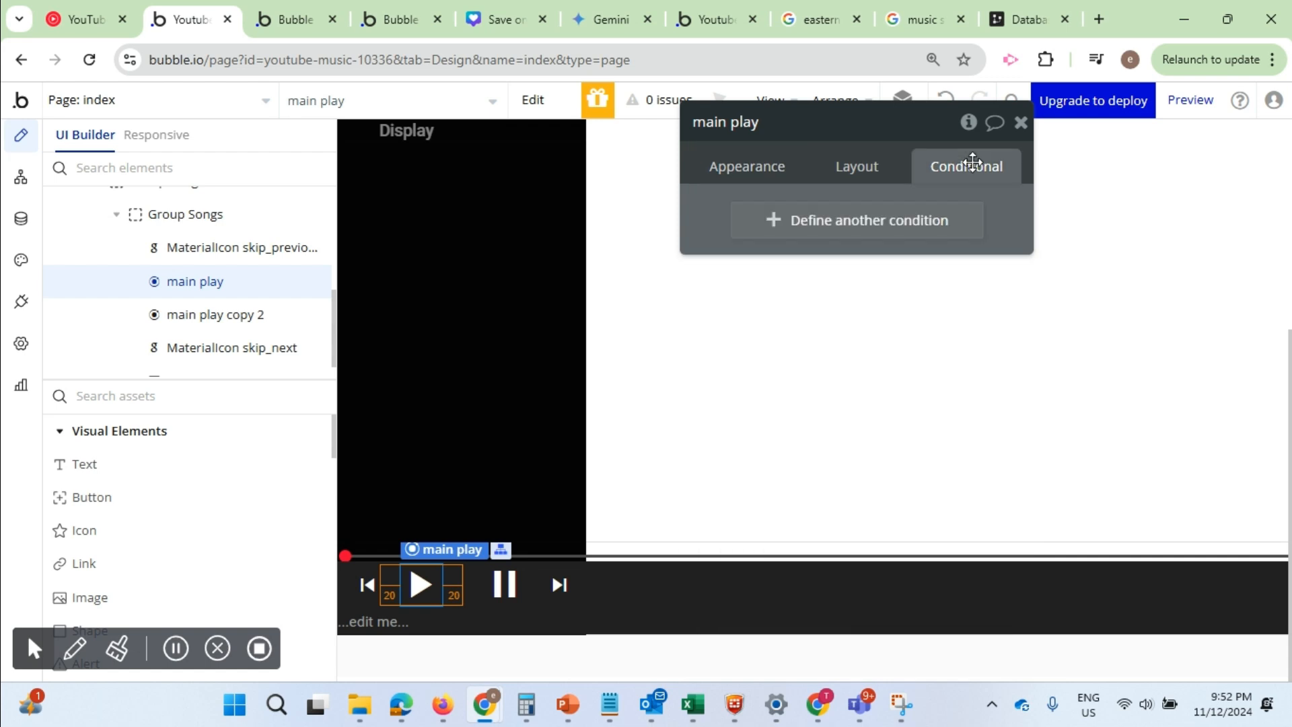
click(767, 229)
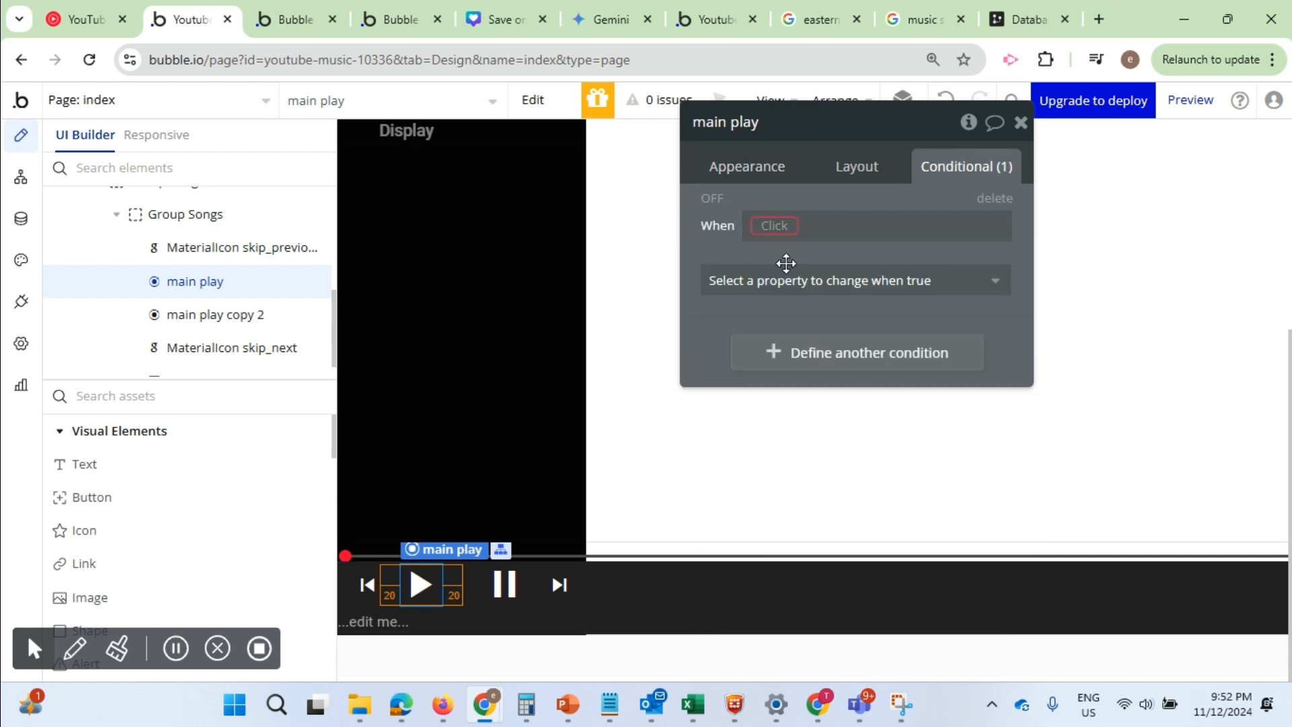
click(775, 226)
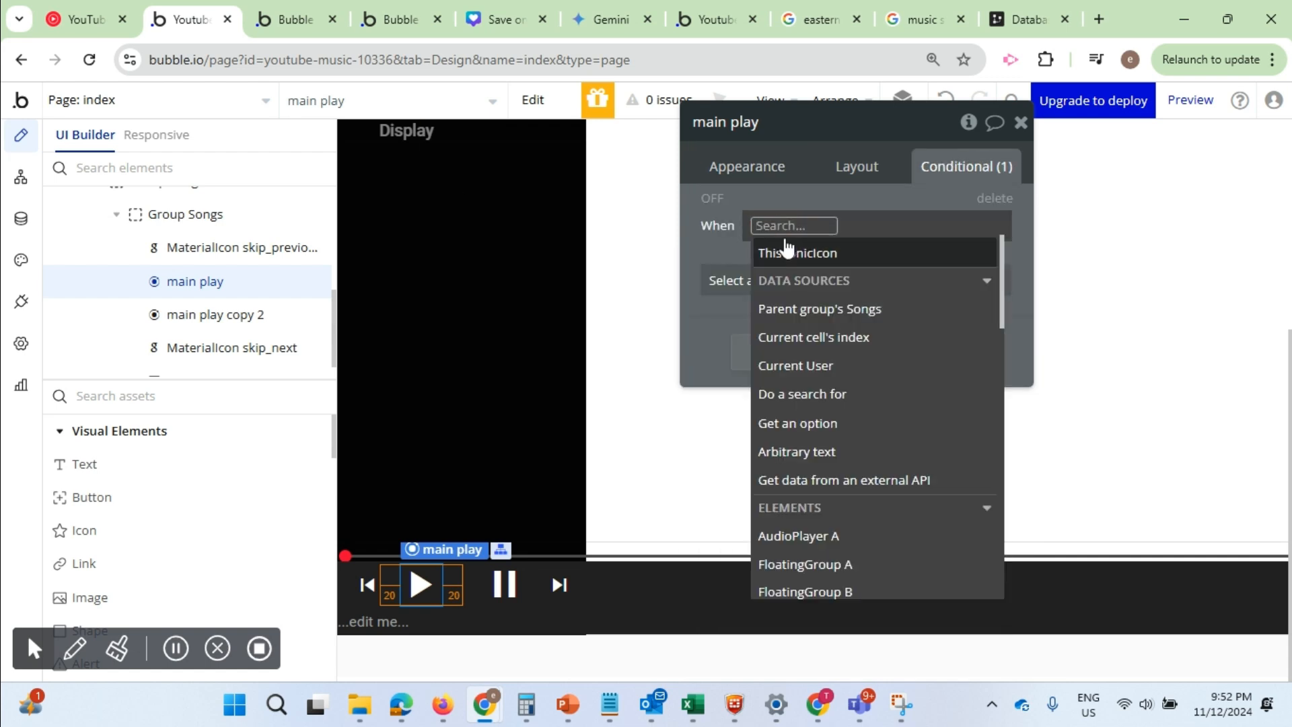
mouse_move(787, 246)
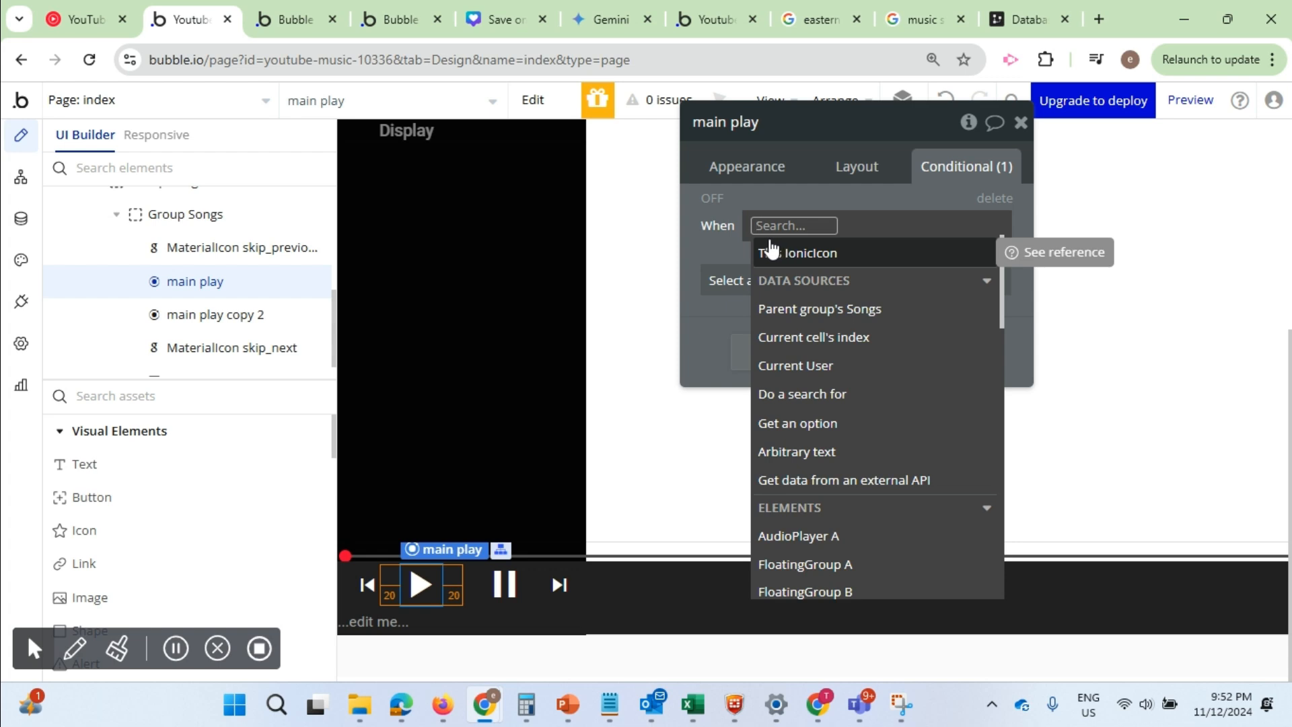
click(737, 254)
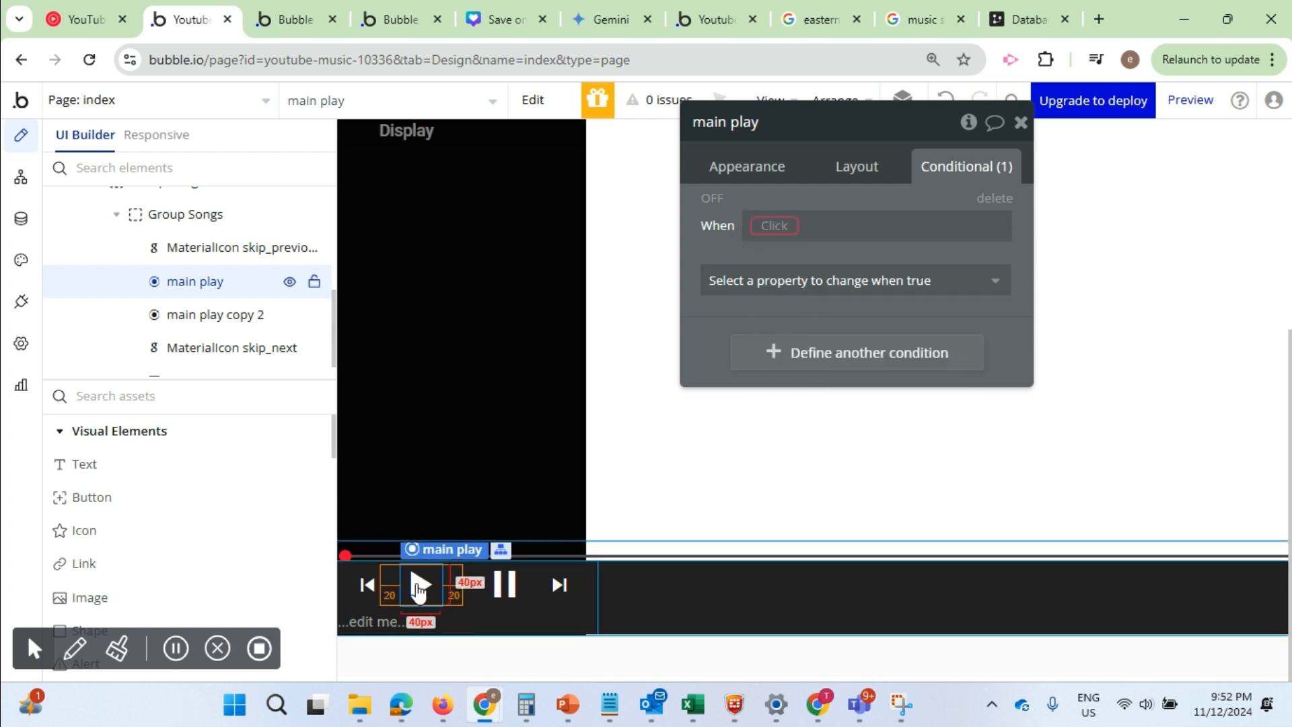
Rename the duplicated pause icon to main pause
click(769, 123)
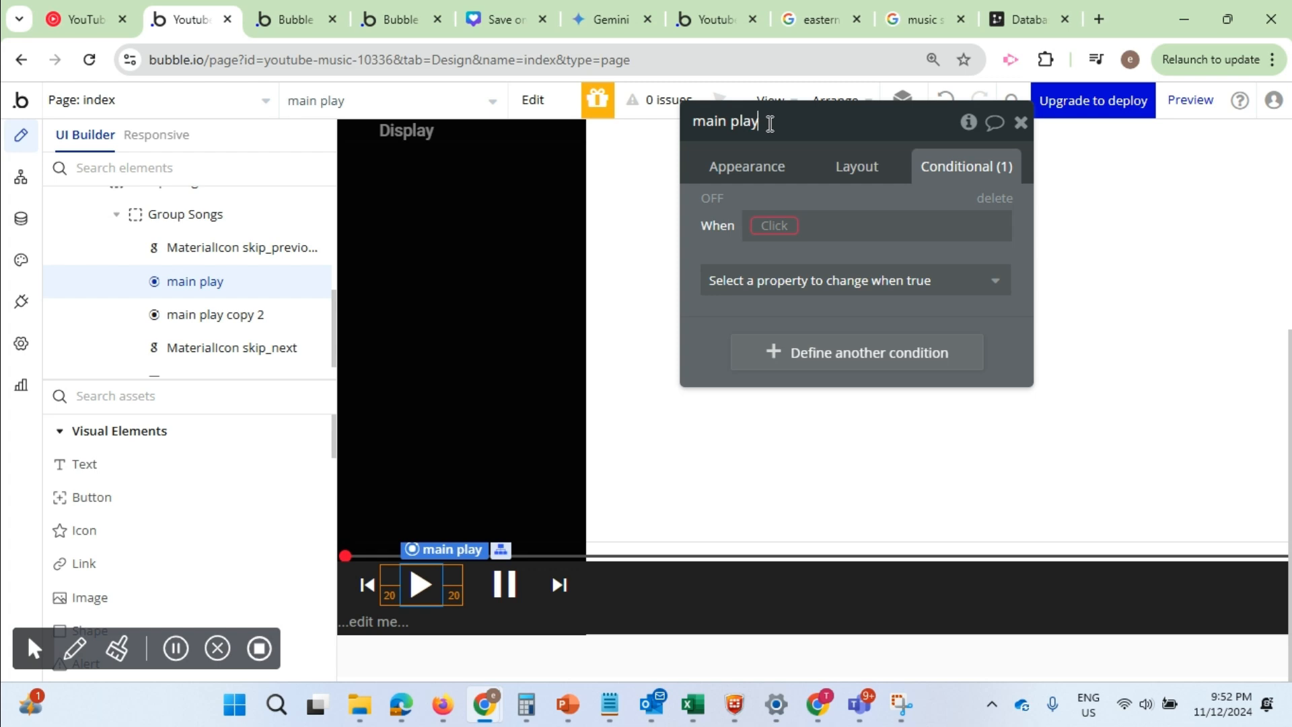
drag(770, 124, 690, 123)
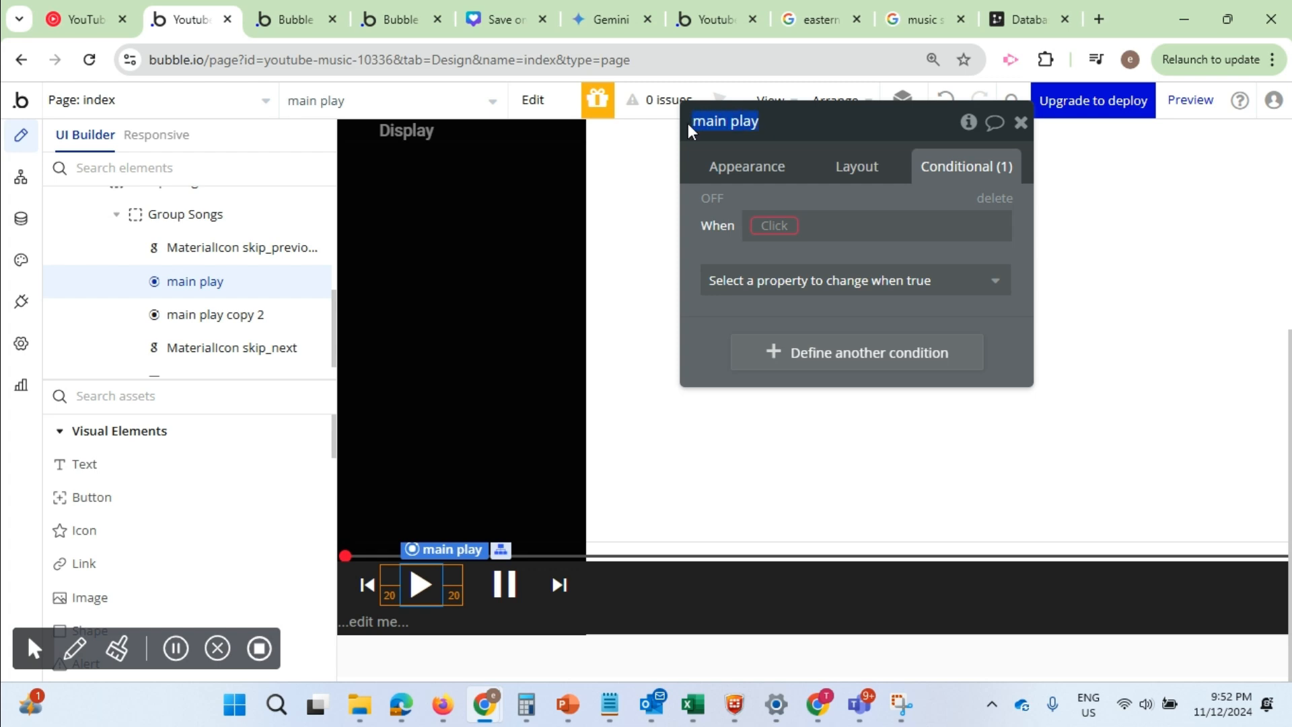
click(503, 584)
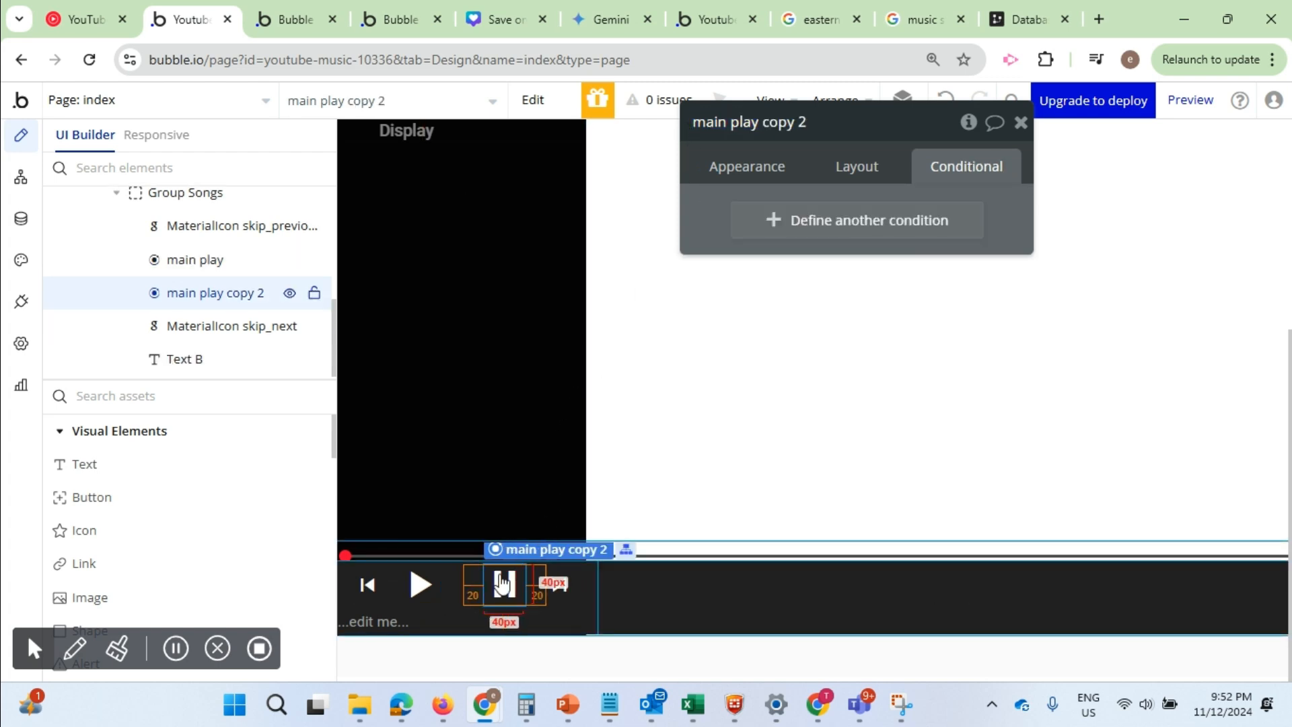
drag(825, 122, 733, 126)
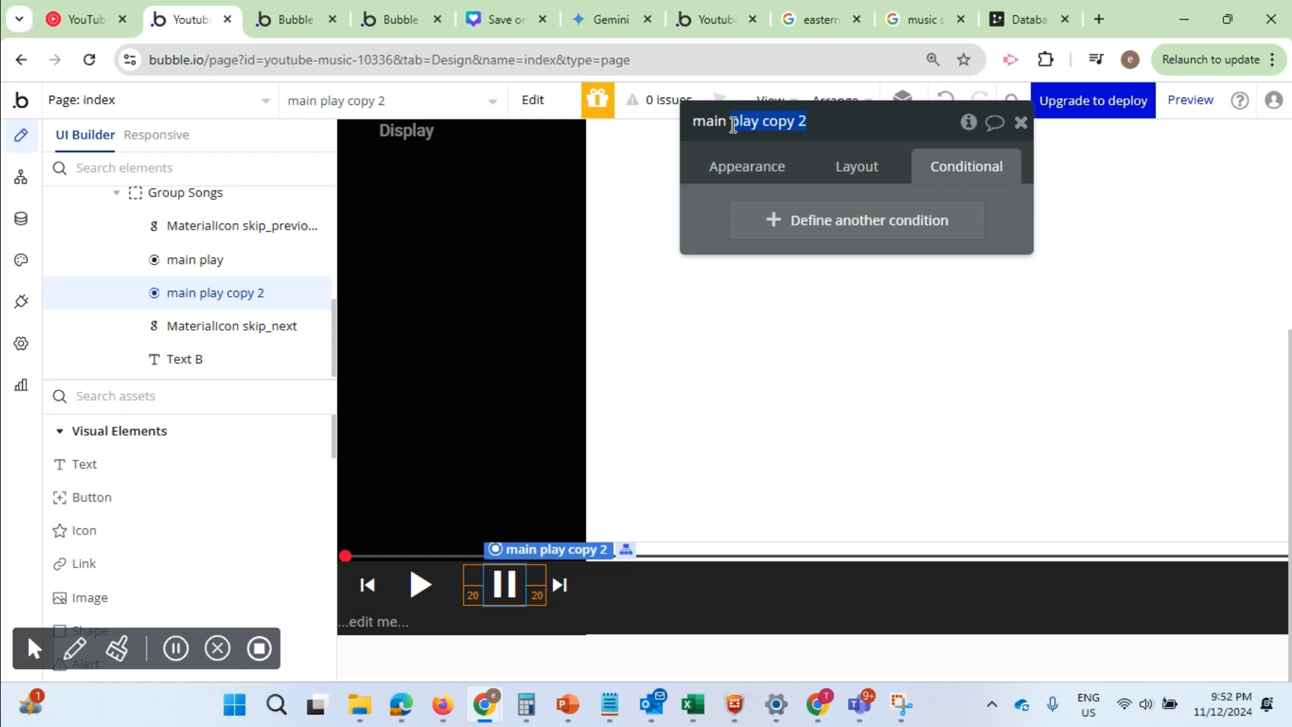
text(pause)
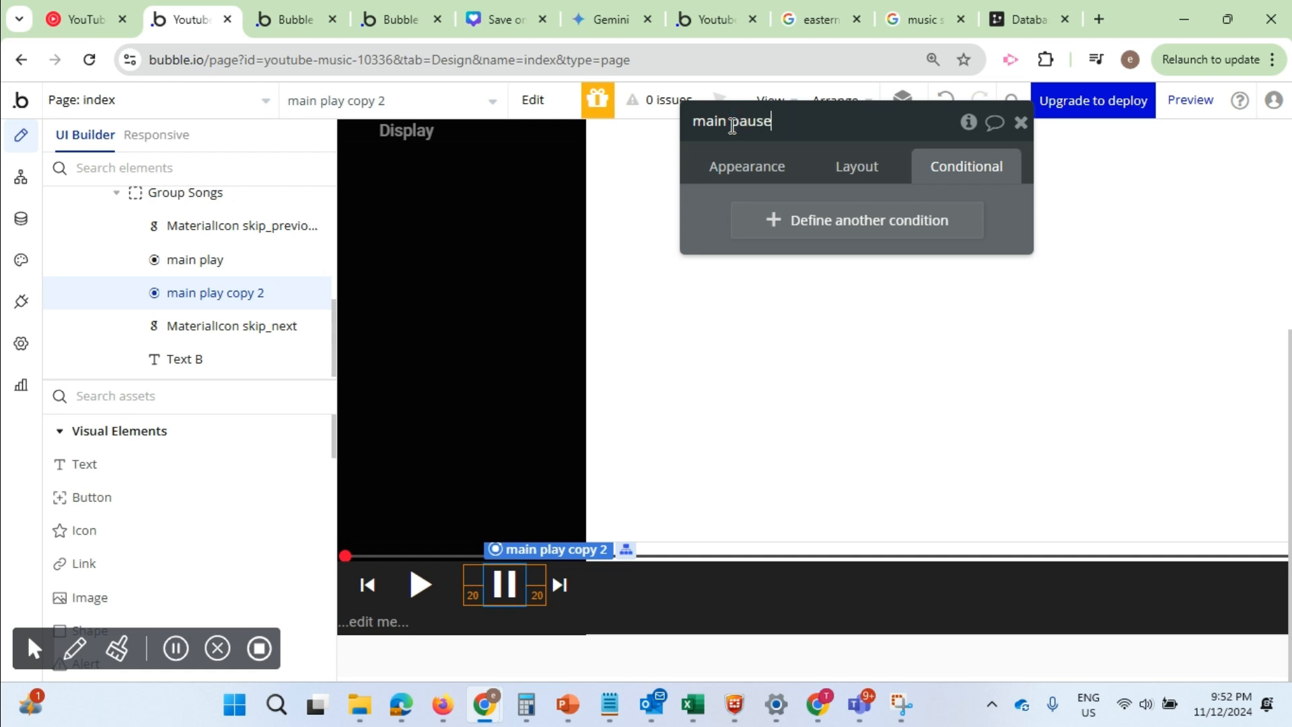
click(702, 196)
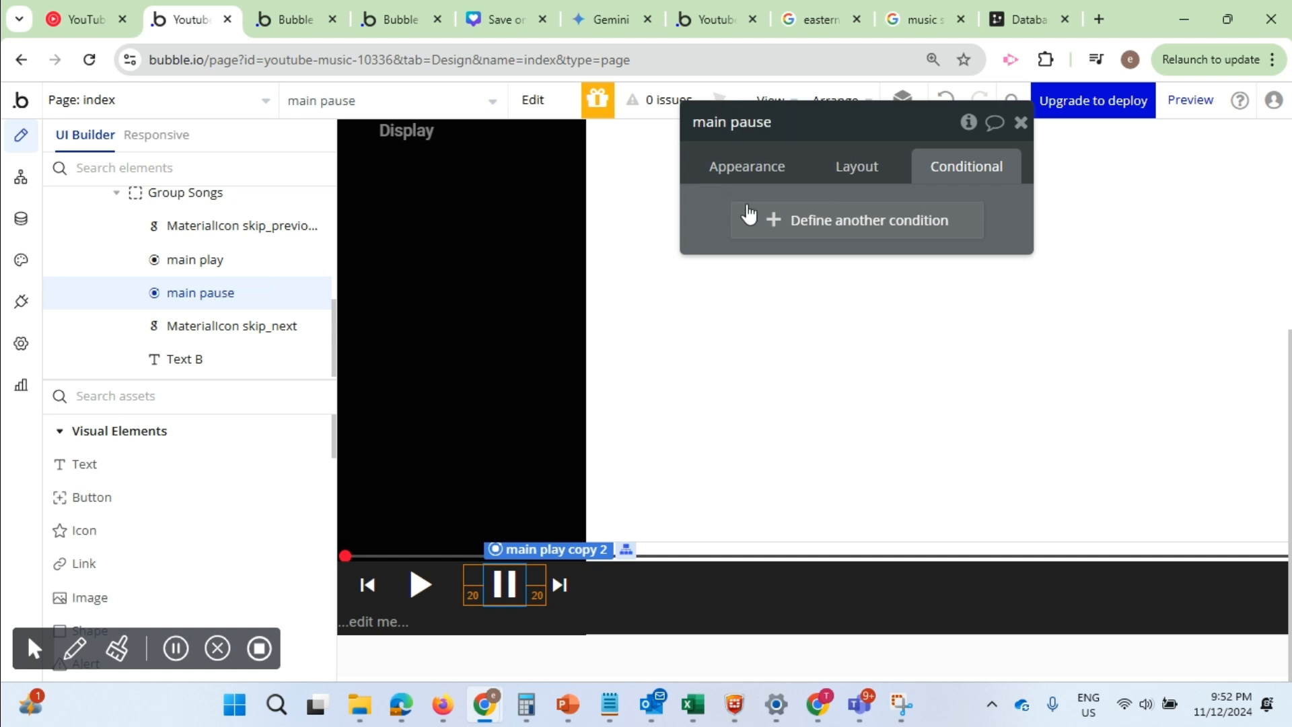
Set the main play icon's condition to when main pause is visible
click(421, 584)
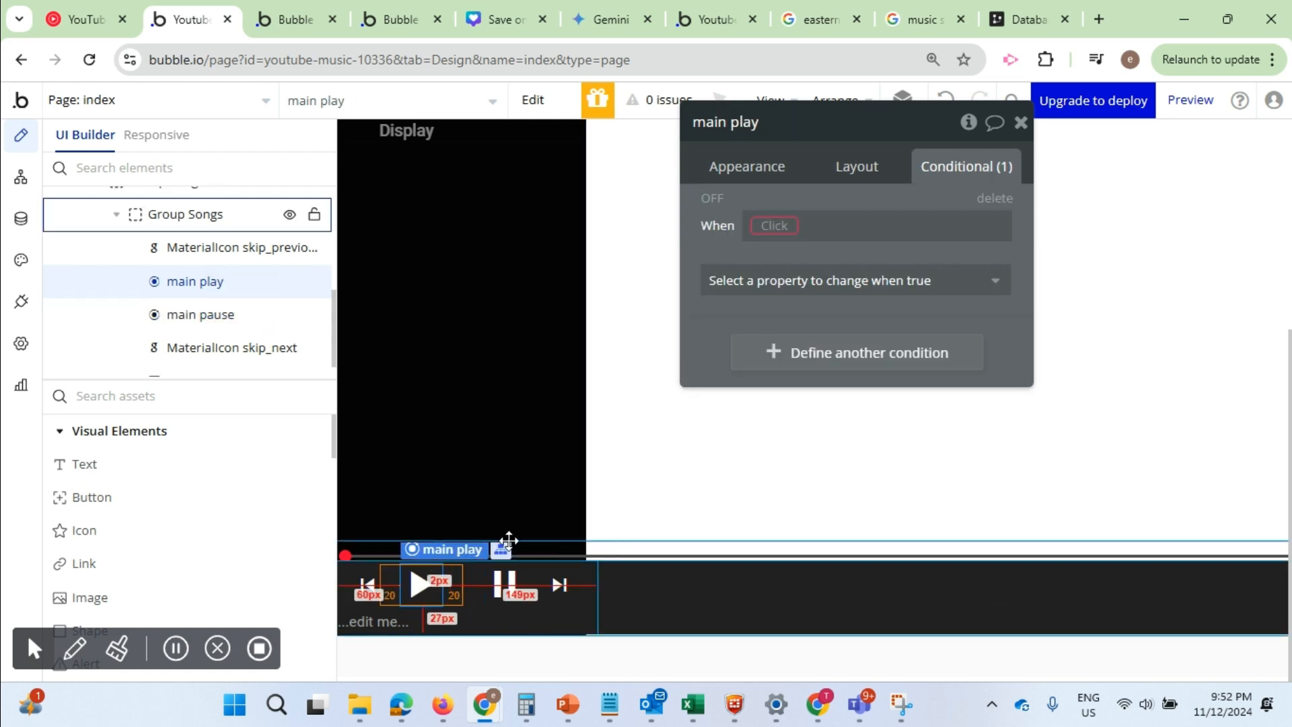
click(781, 227)
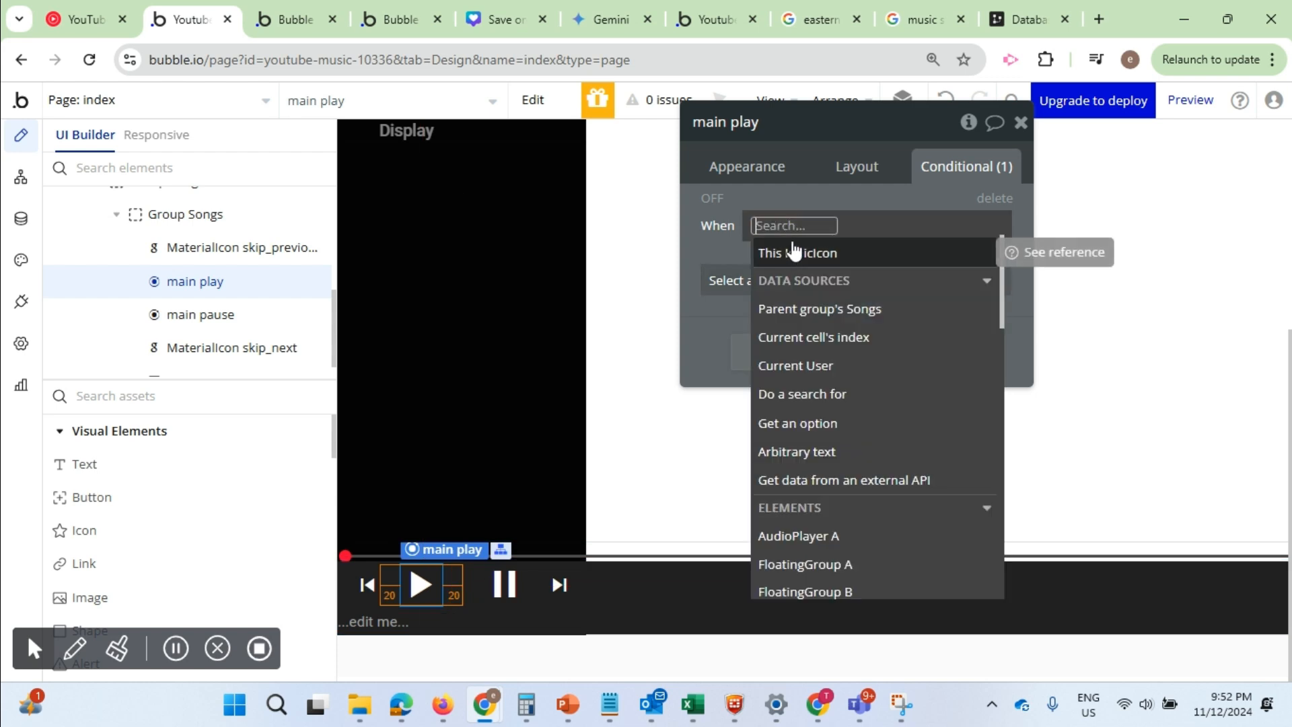
click(794, 252)
text(m)
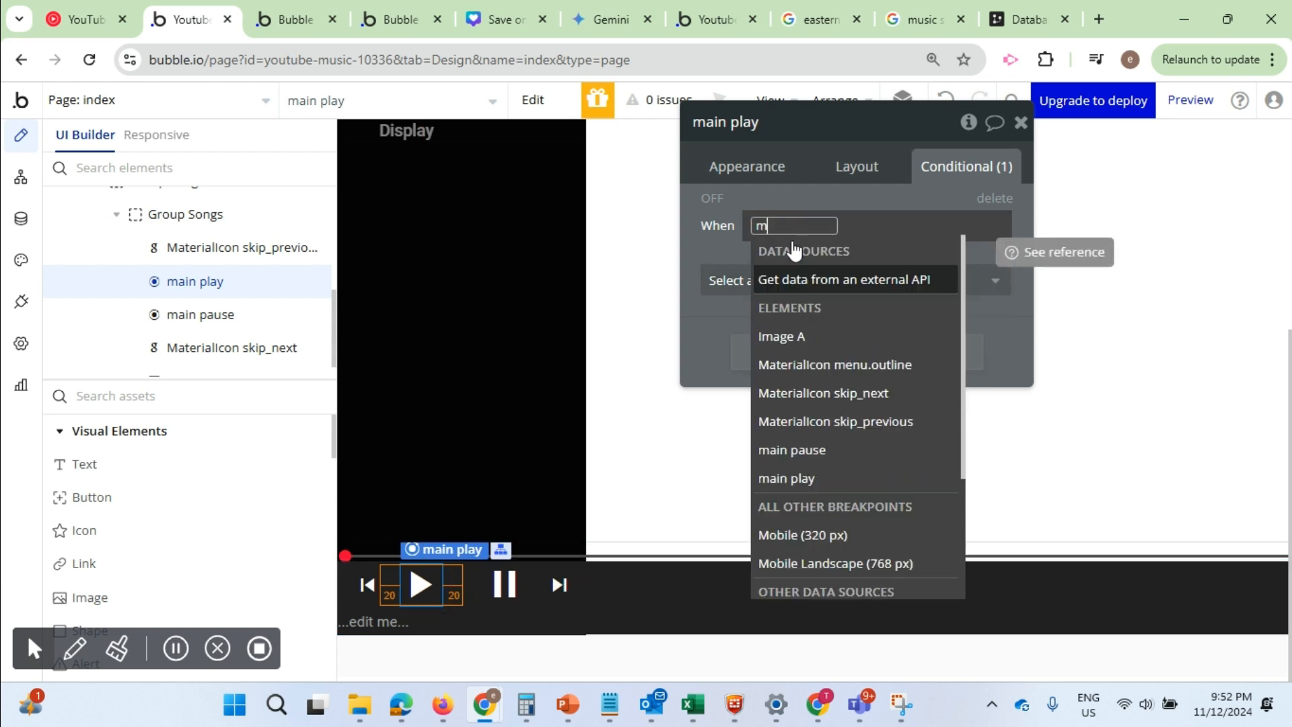
text(ain)
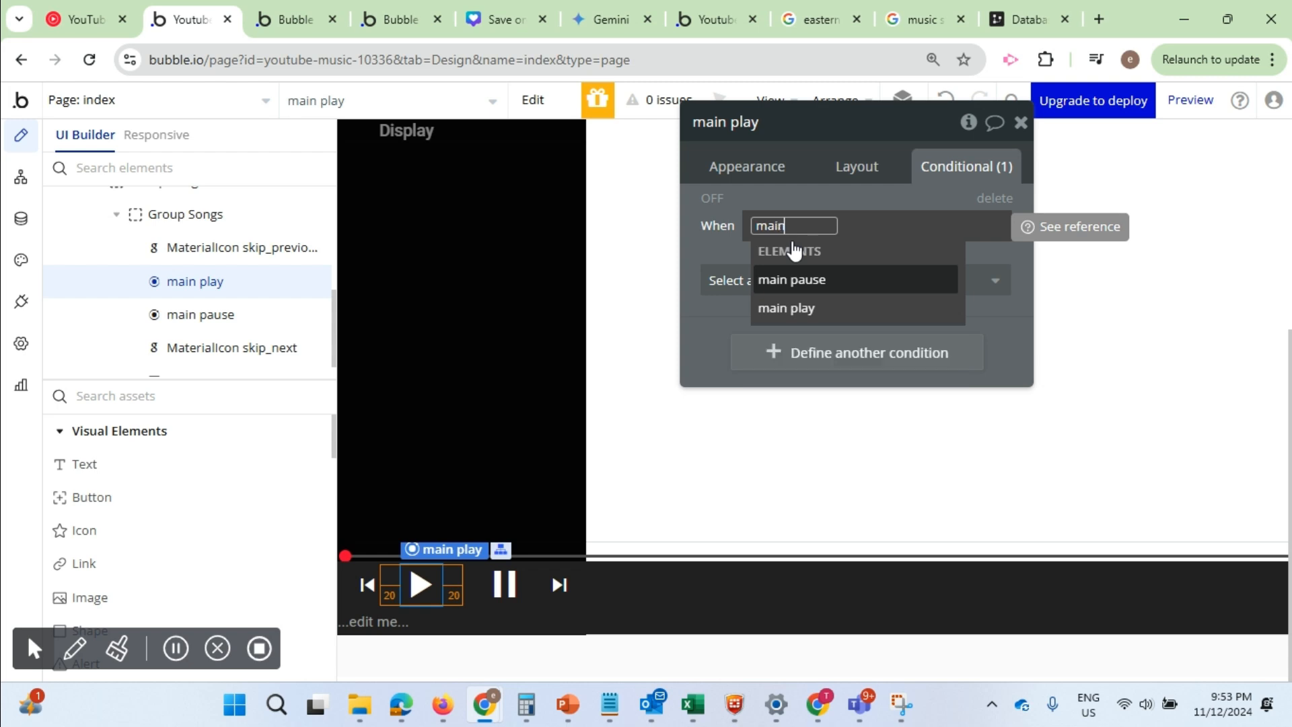
click(799, 283)
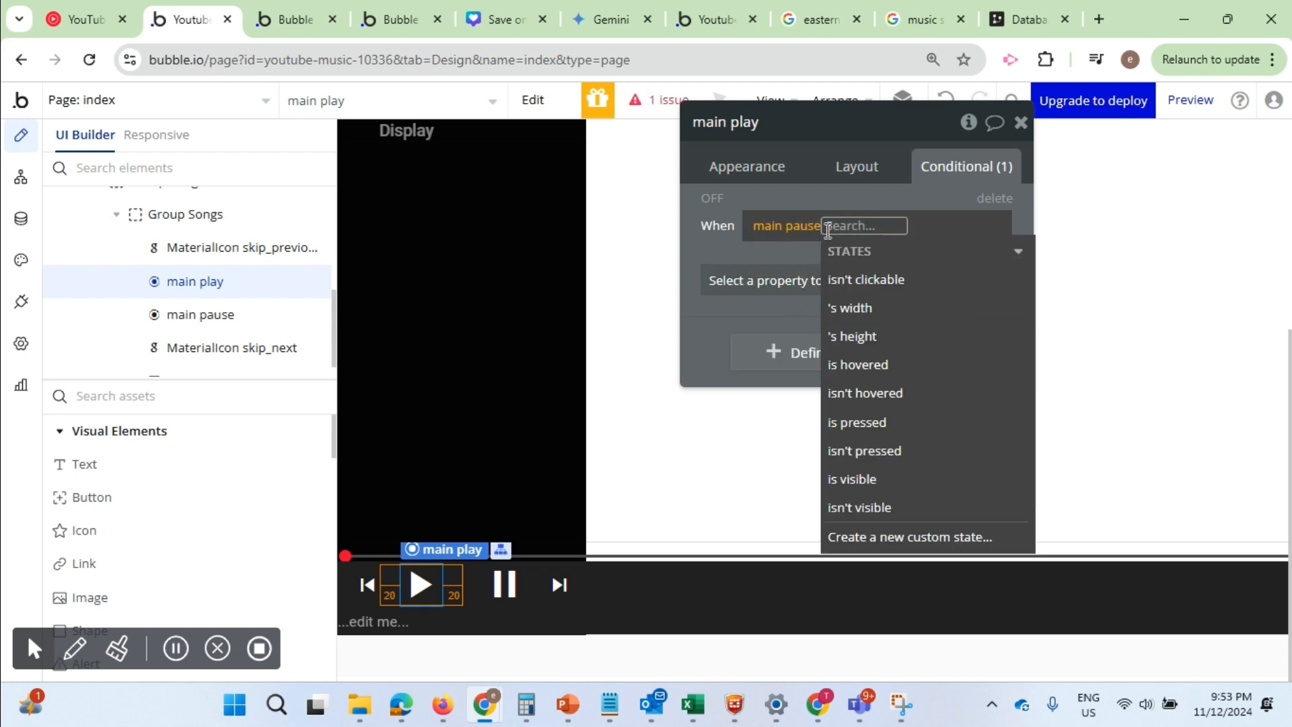
click(853, 479)
click(721, 244)
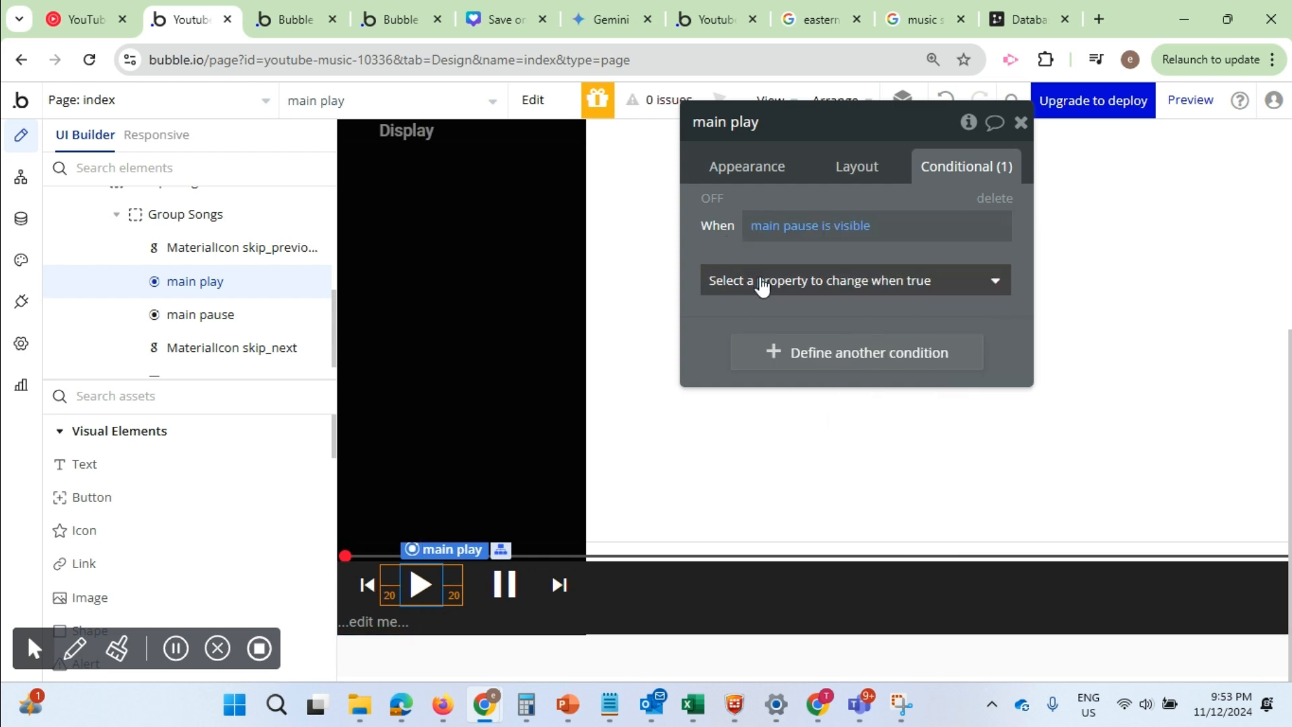
Add the This element is visible property to main play's condition and uncheck it so the icon hides
click(781, 276)
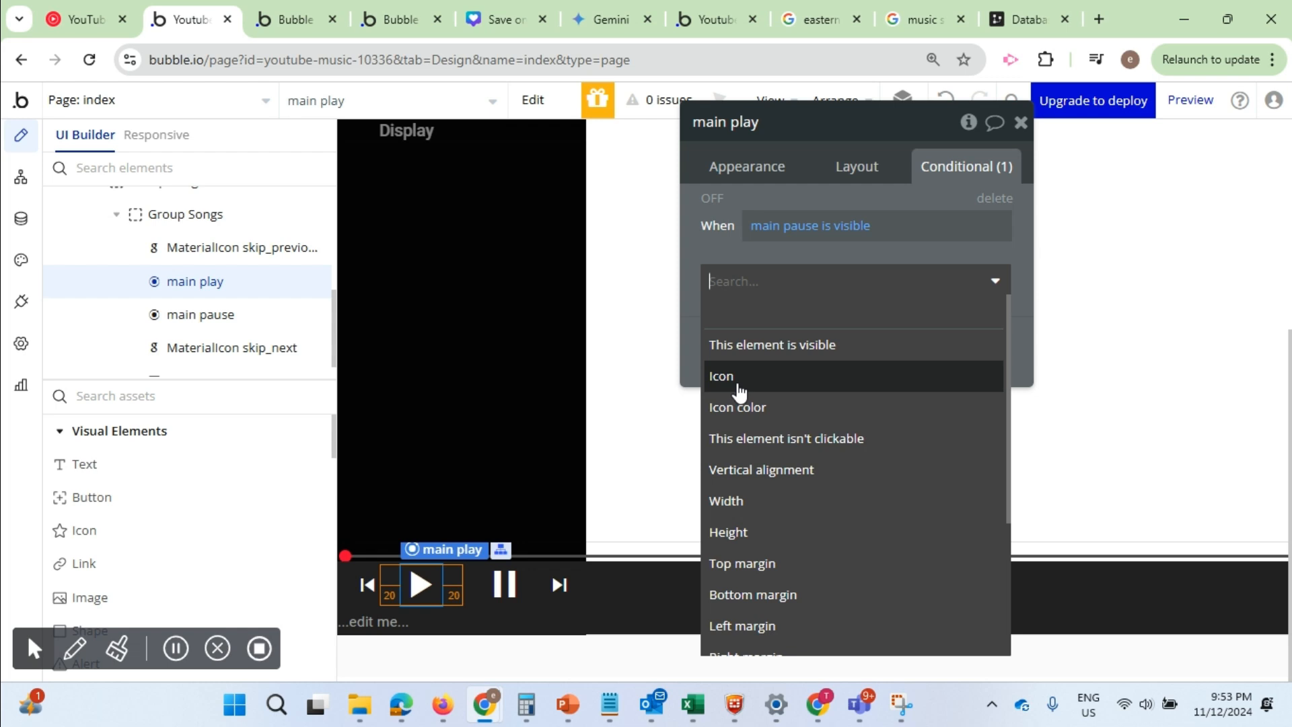
click(767, 344)
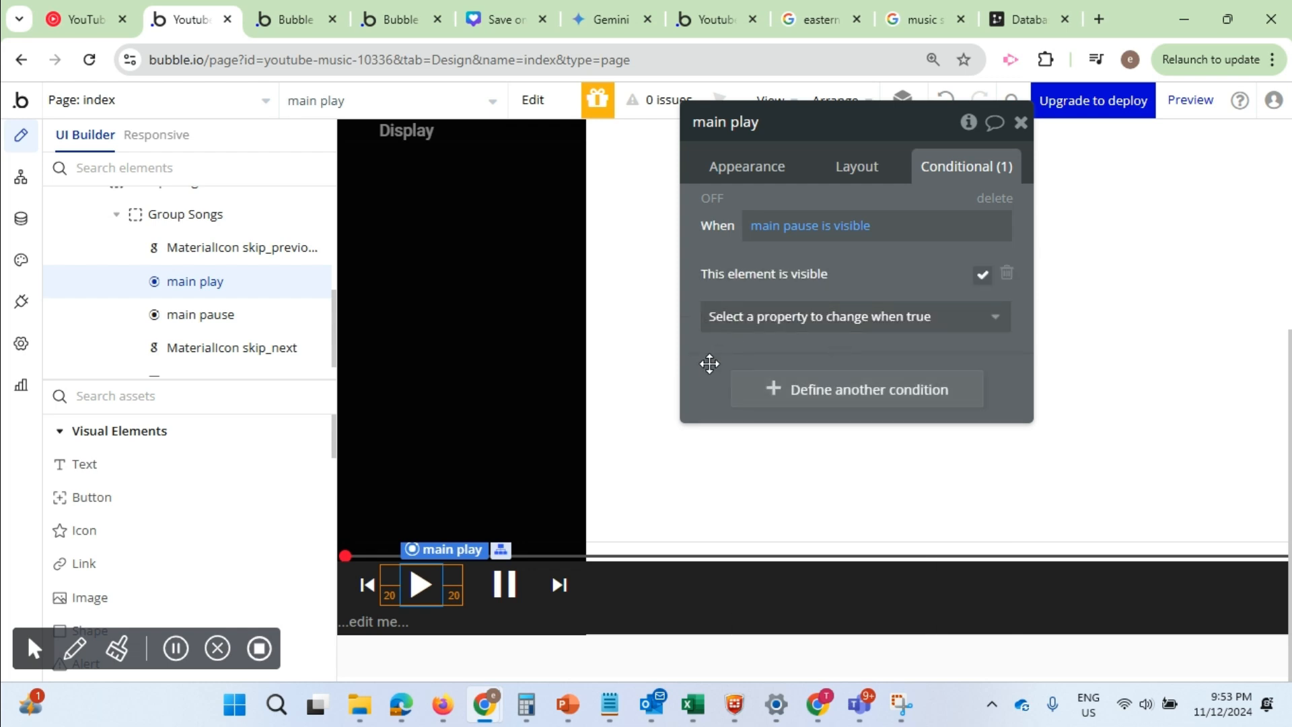
click(981, 276)
click(799, 229)
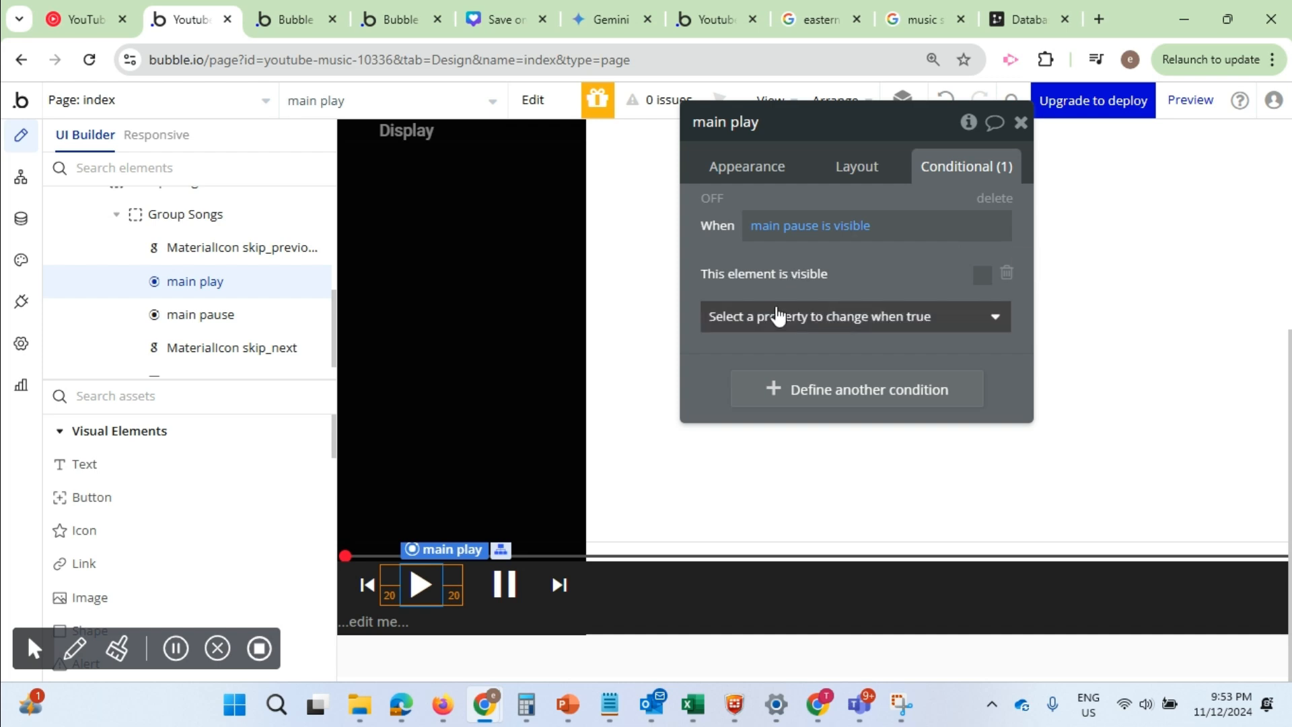
Add a condition to the main pause icon that makes the element visible when main play isn't visible
click(503, 584)
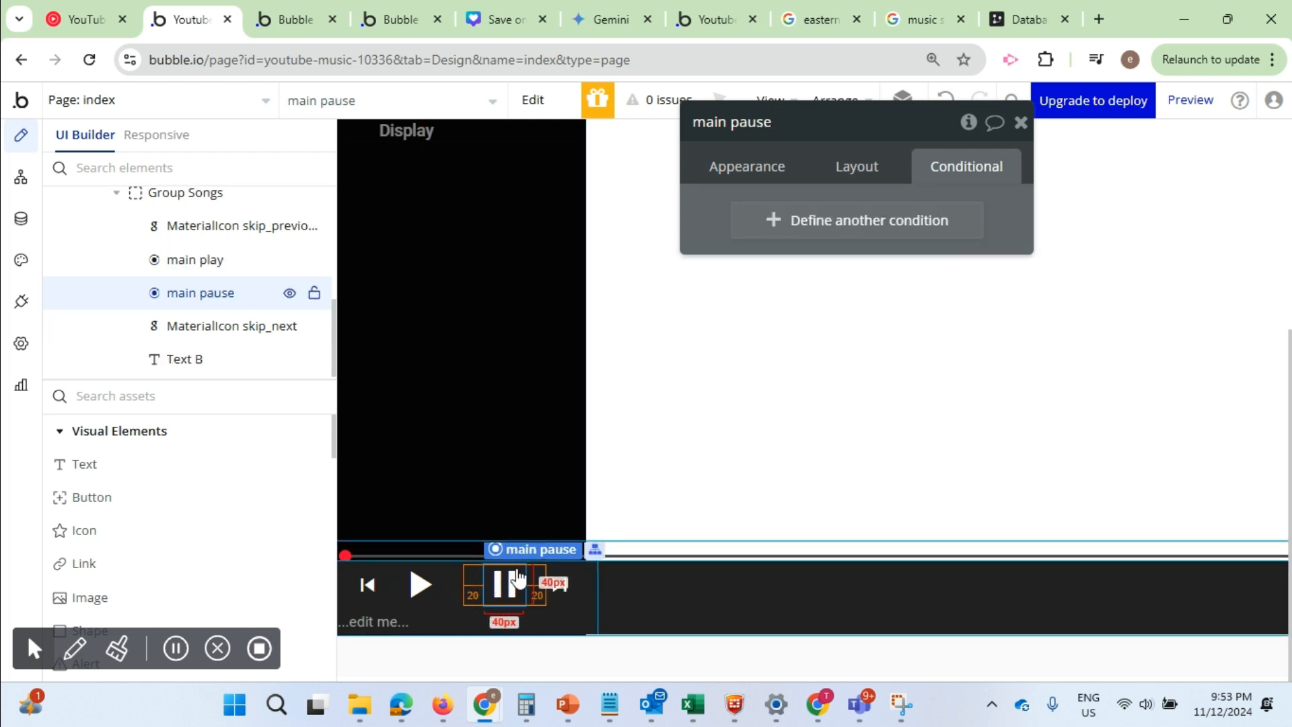
click(777, 231)
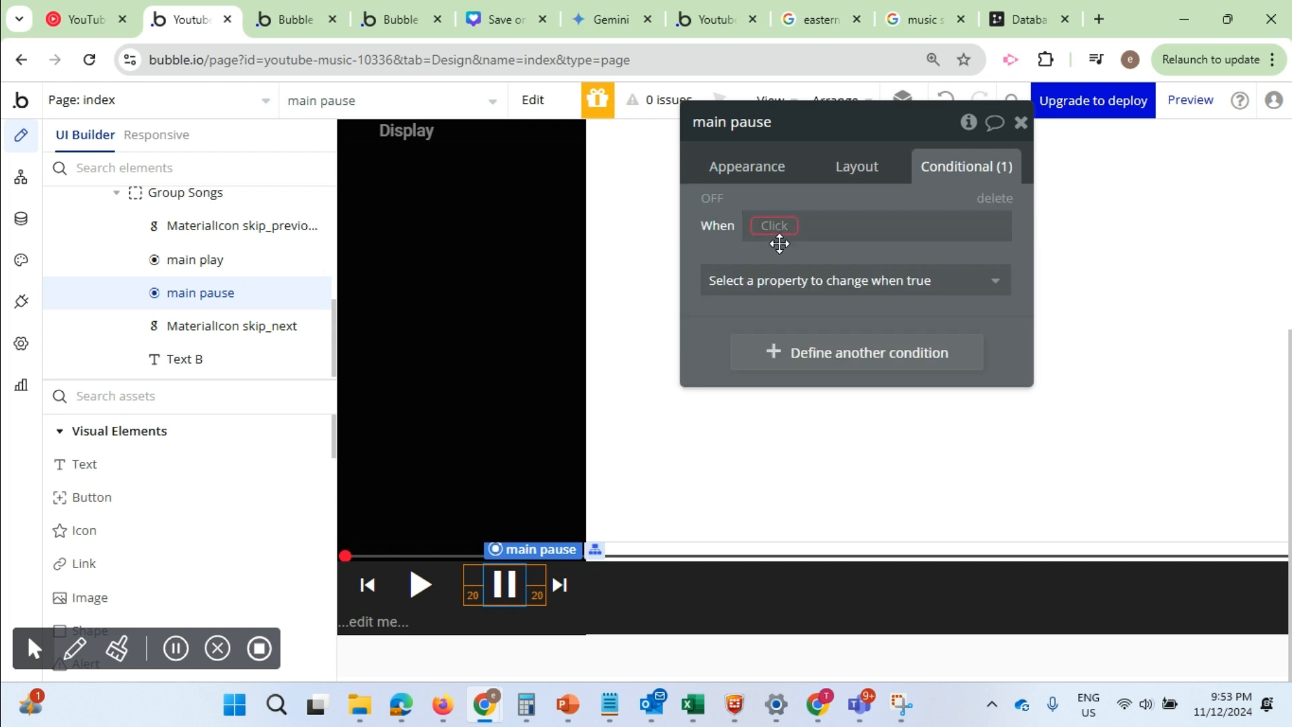
click(782, 224)
text(main)
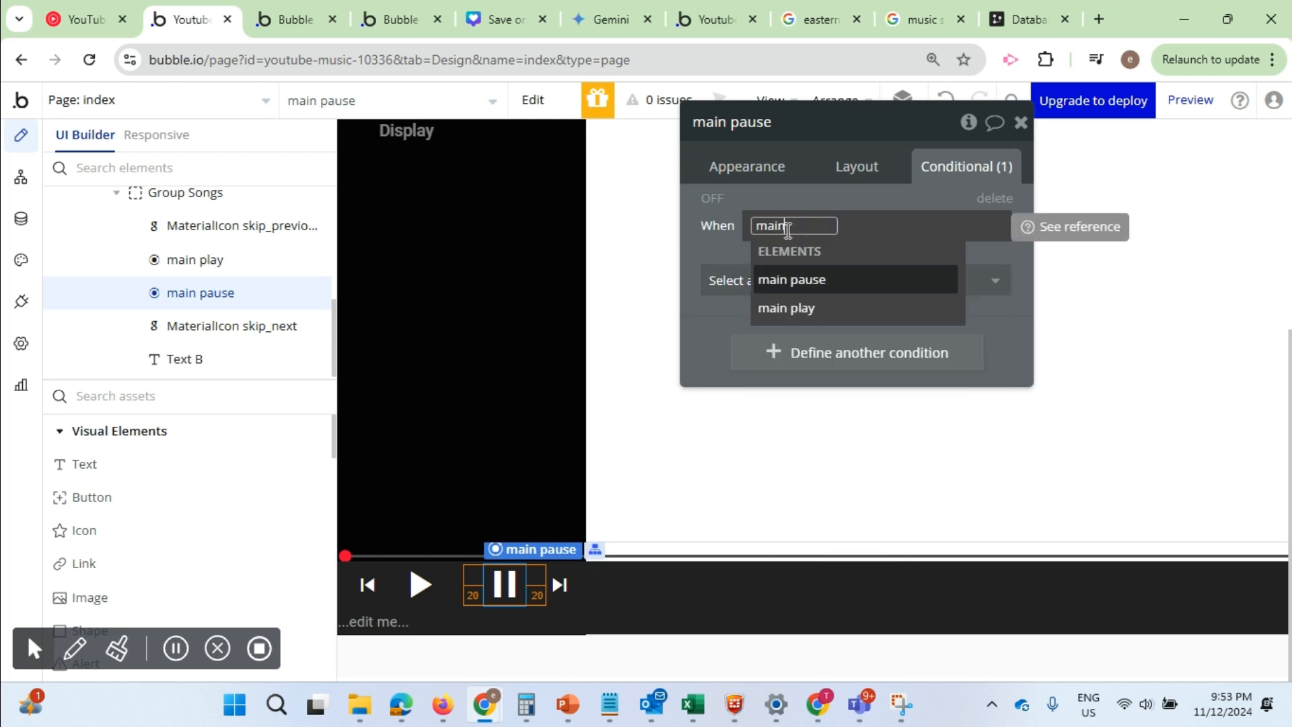
click(800, 307)
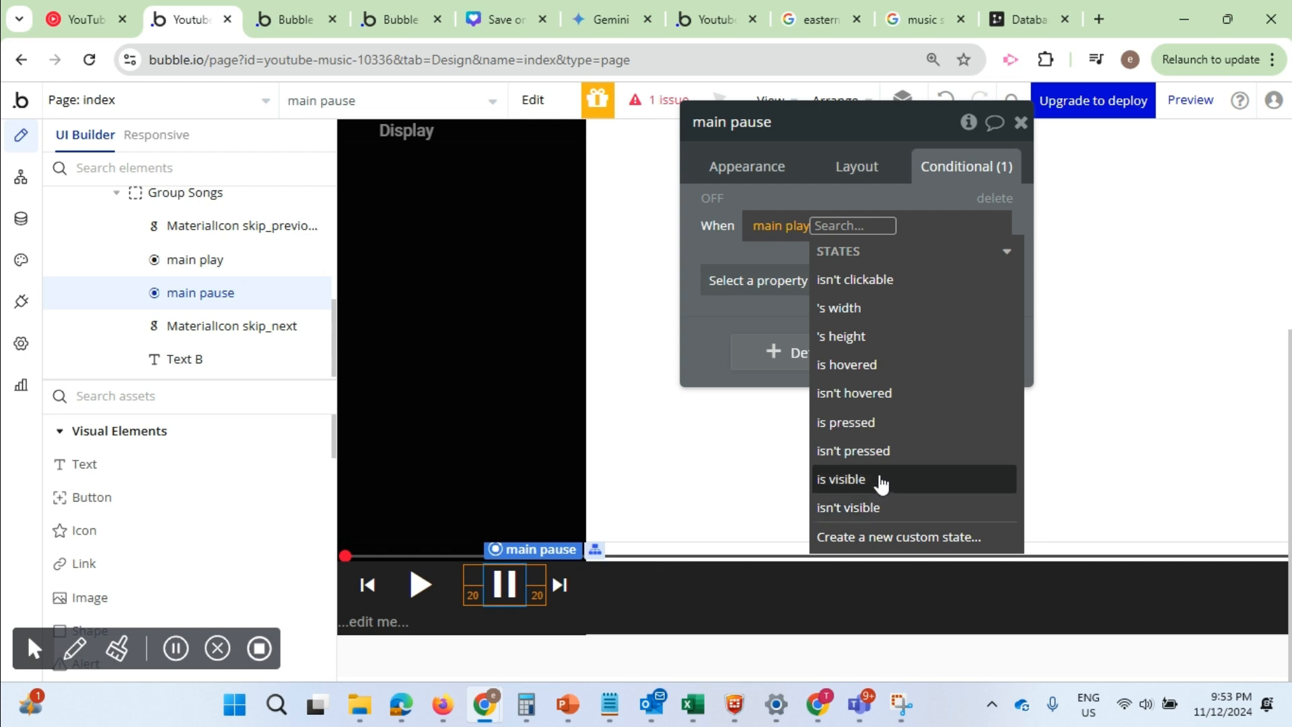
mouse_move(879, 480)
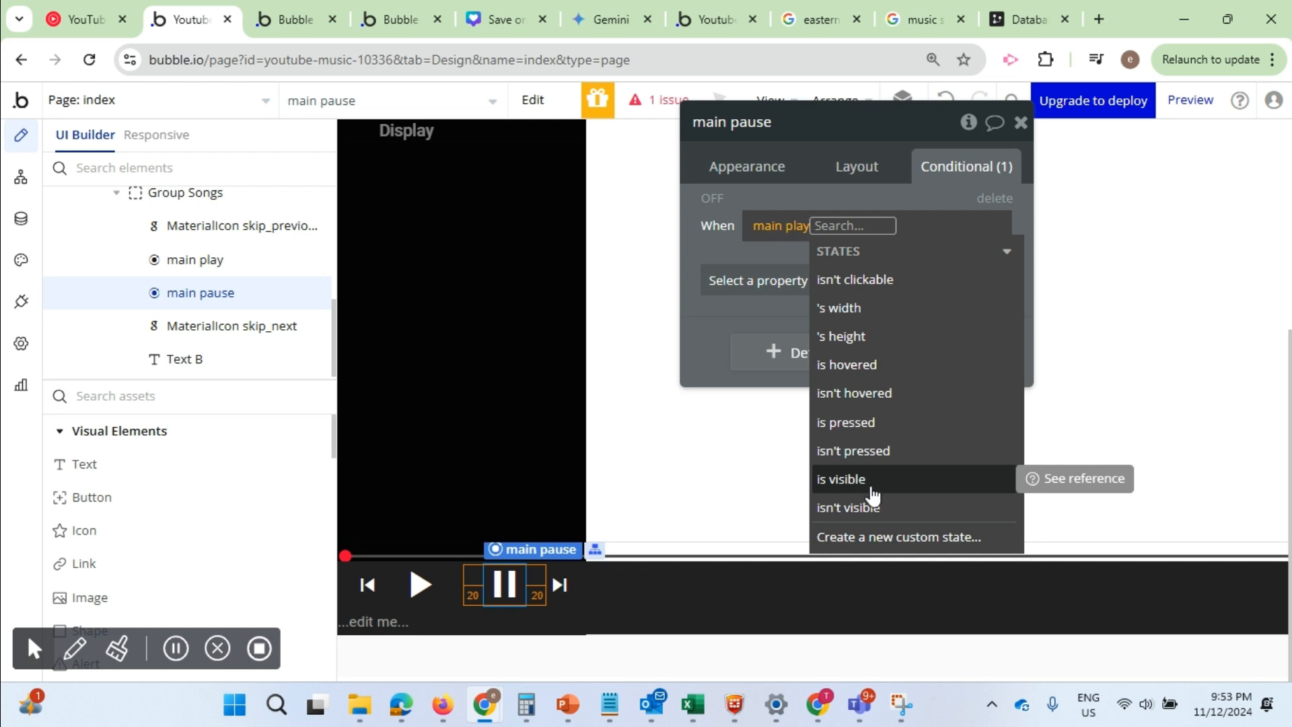
click(871, 514)
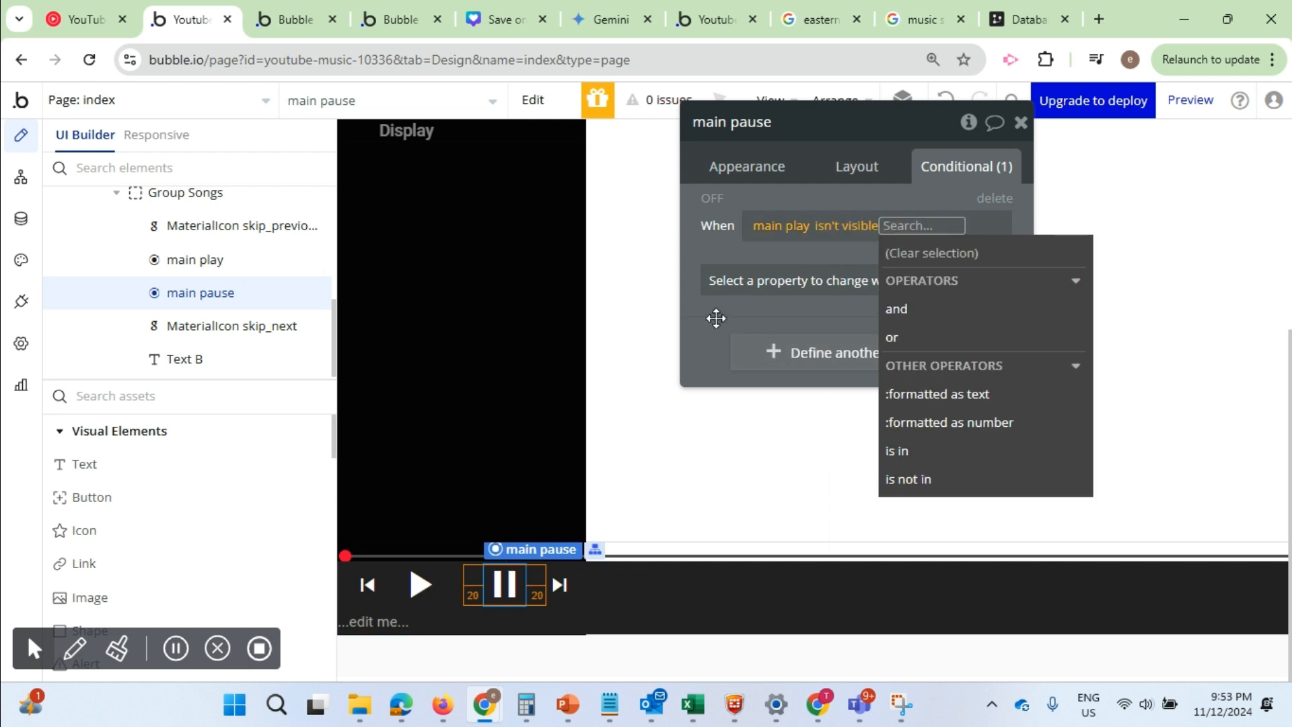
click(864, 281)
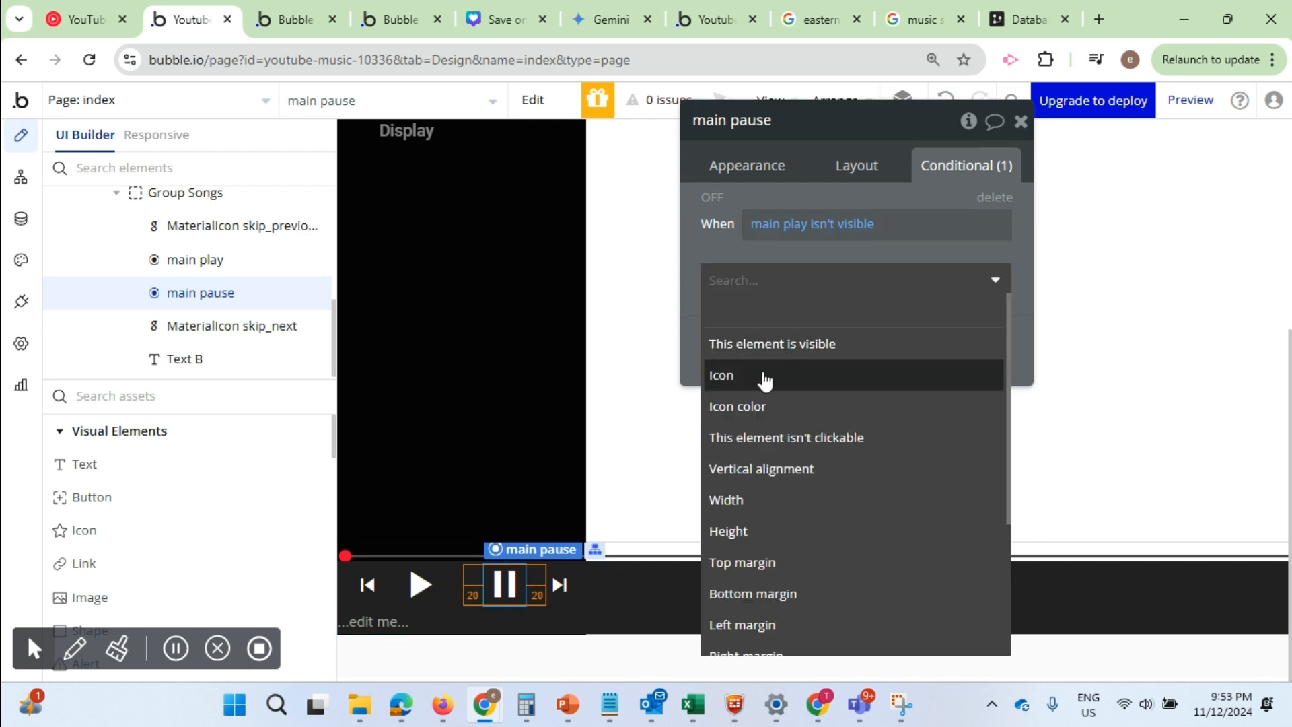
click(770, 345)
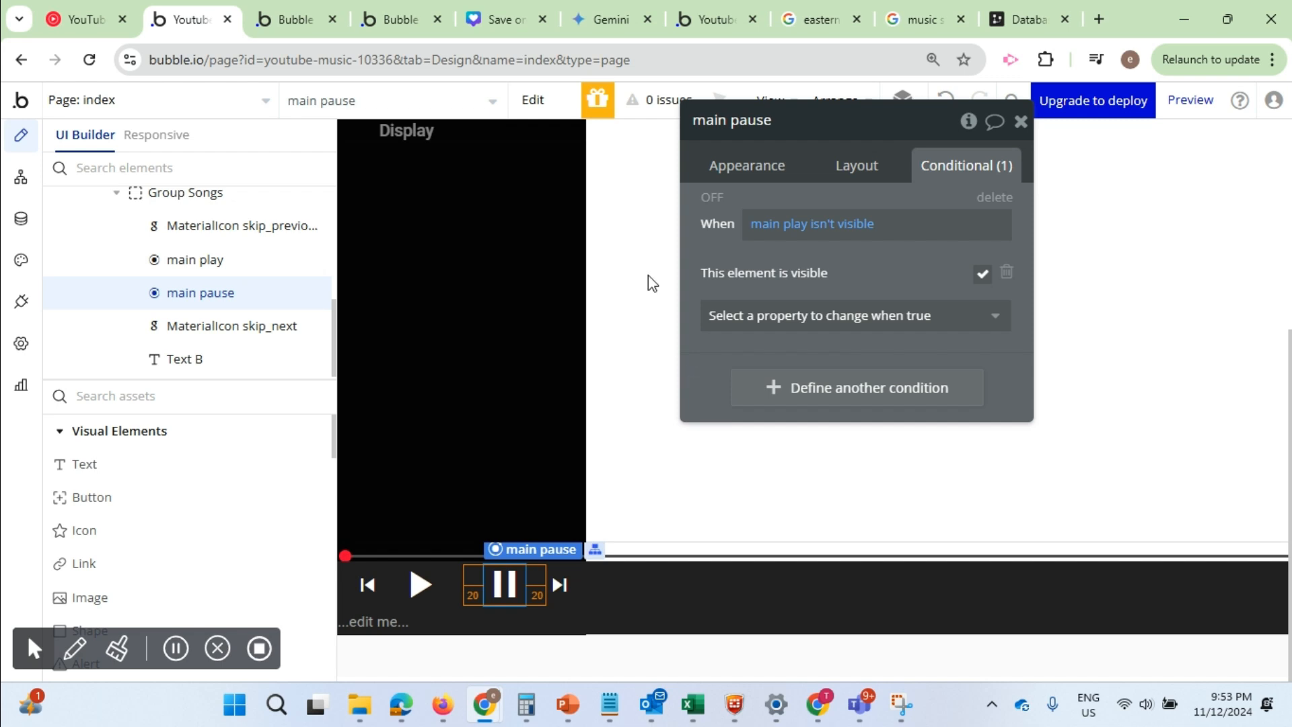
Switch to the app preview and start playback with the play icon to test the icon swap
click(295, 20)
click(329, 102)
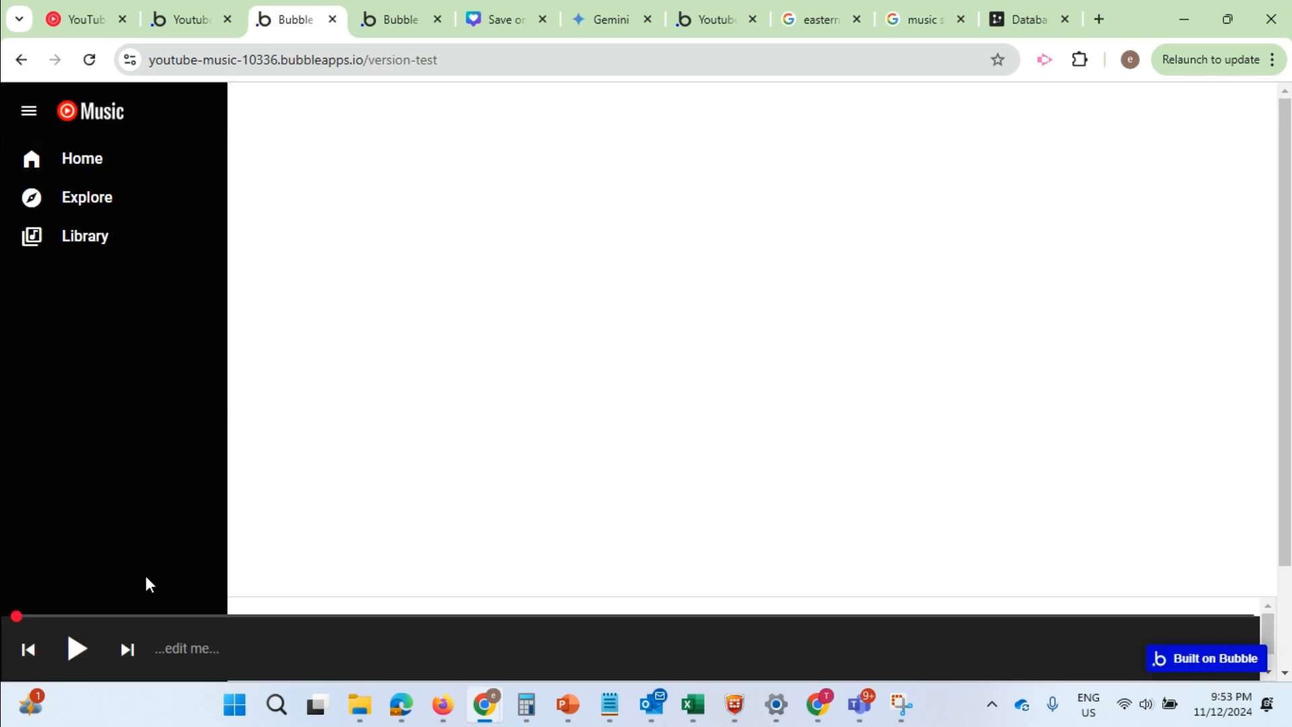
click(79, 651)
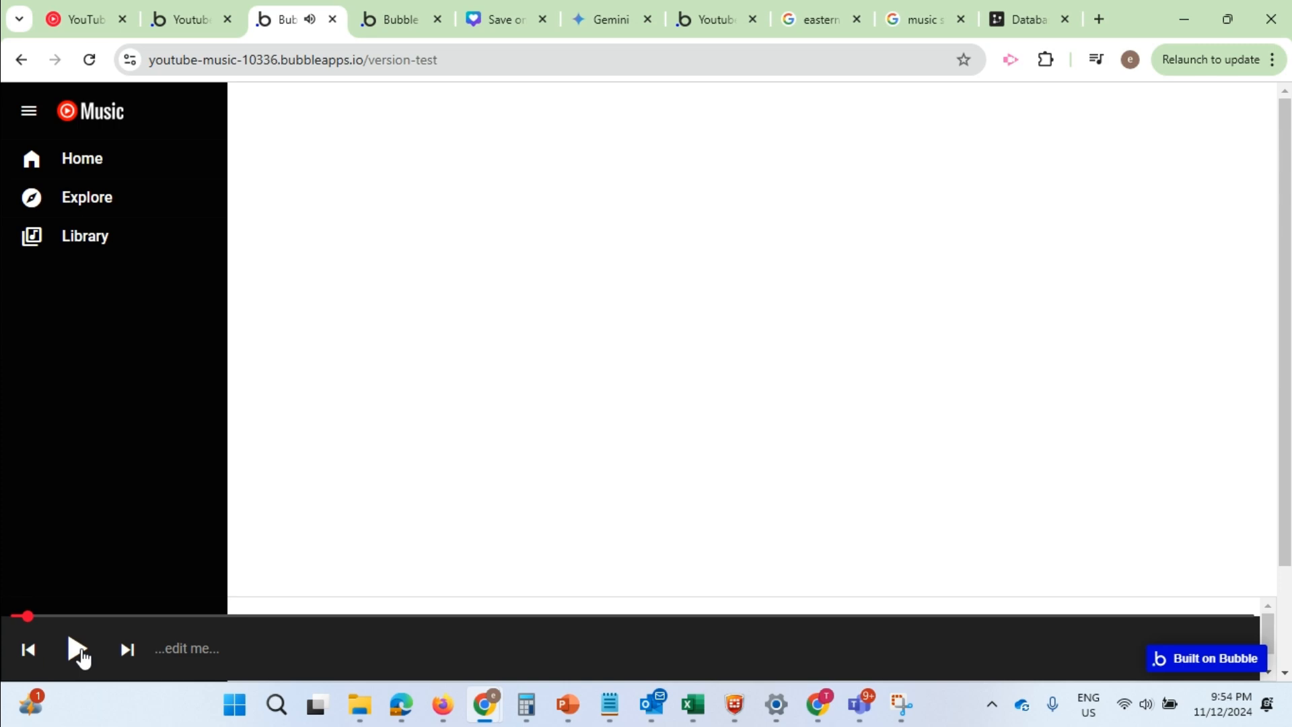
Return to the editor and review main pause's page-load visibility setting and the visibility conditions of both main pause and main play
click(180, 19)
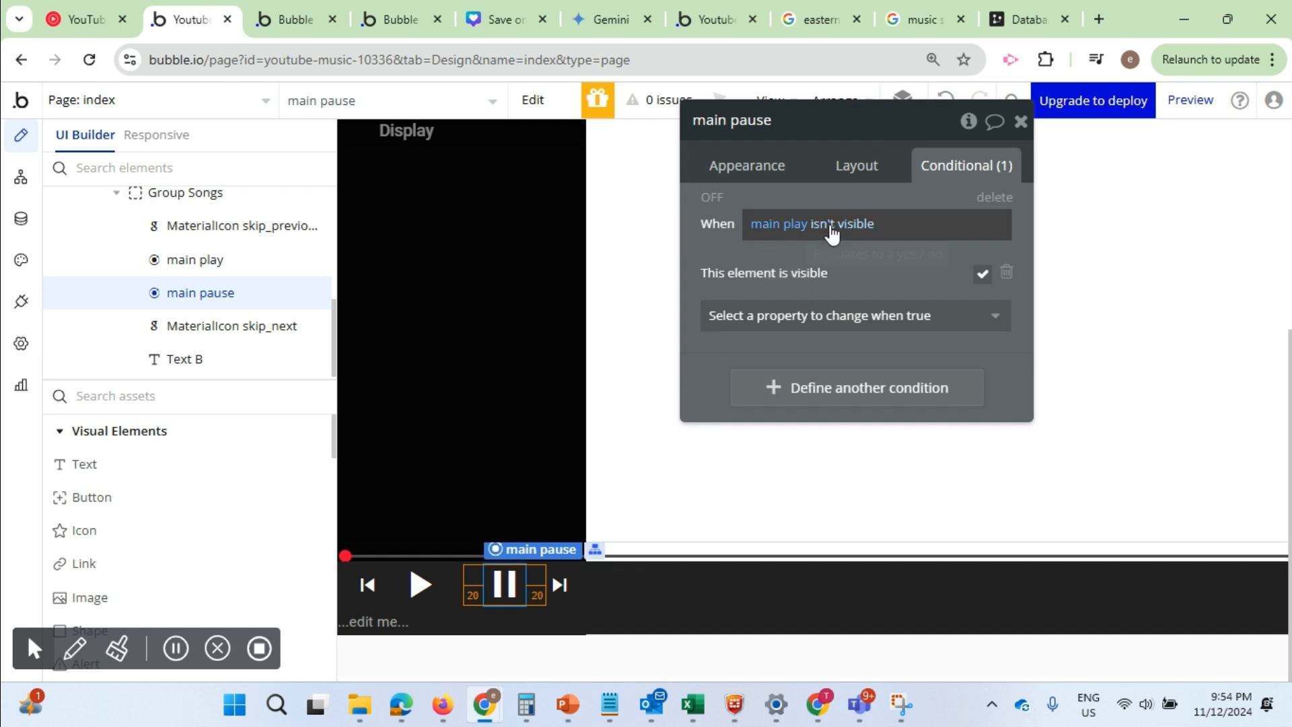
click(864, 168)
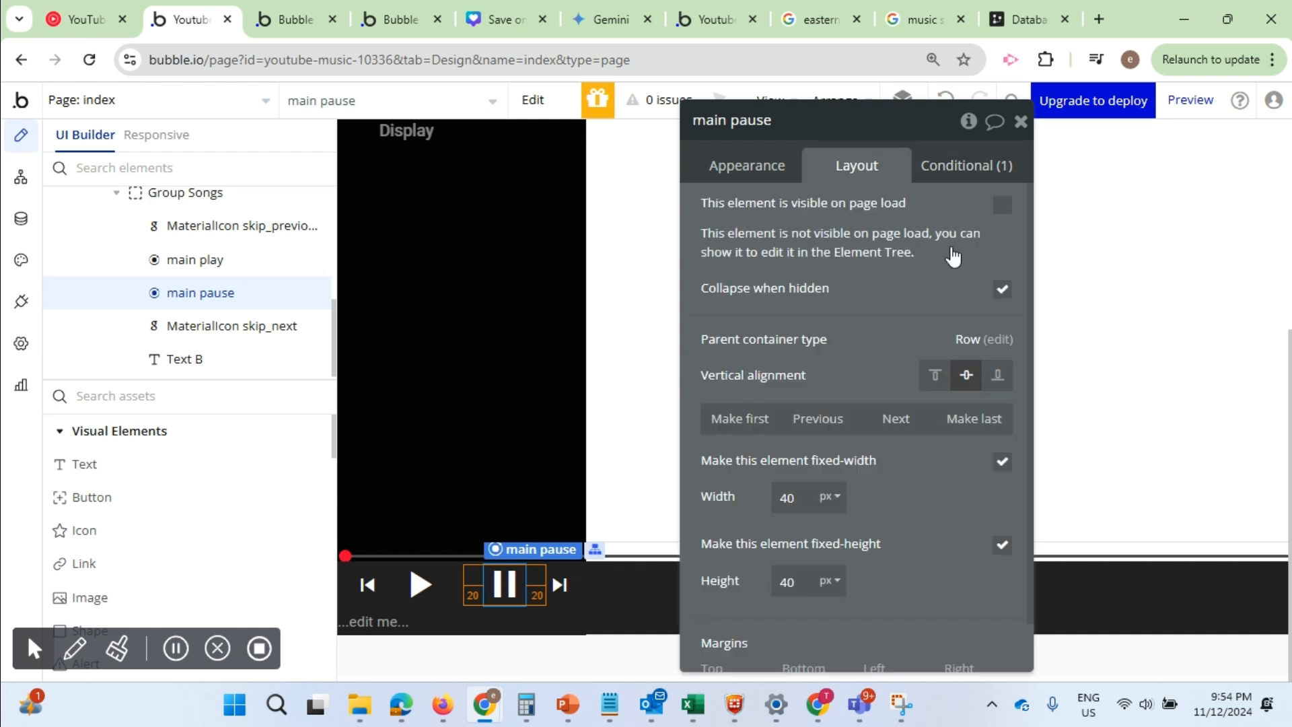
click(968, 169)
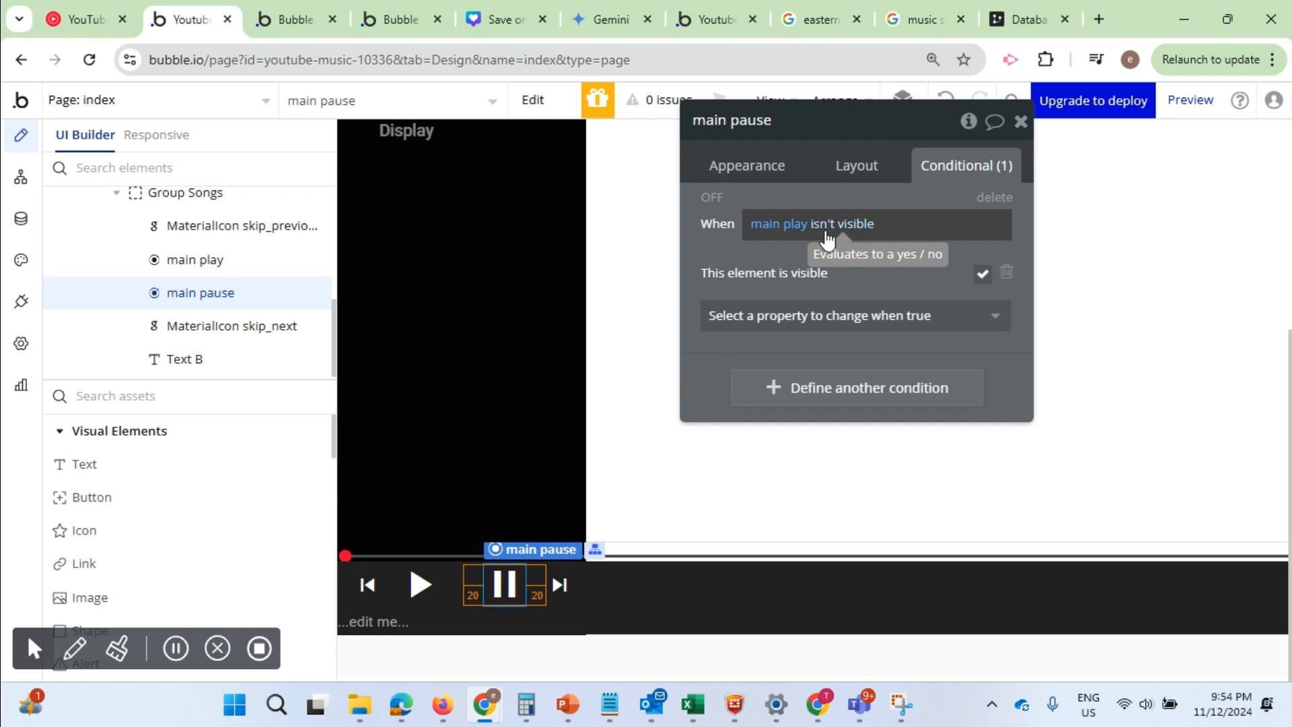
click(420, 584)
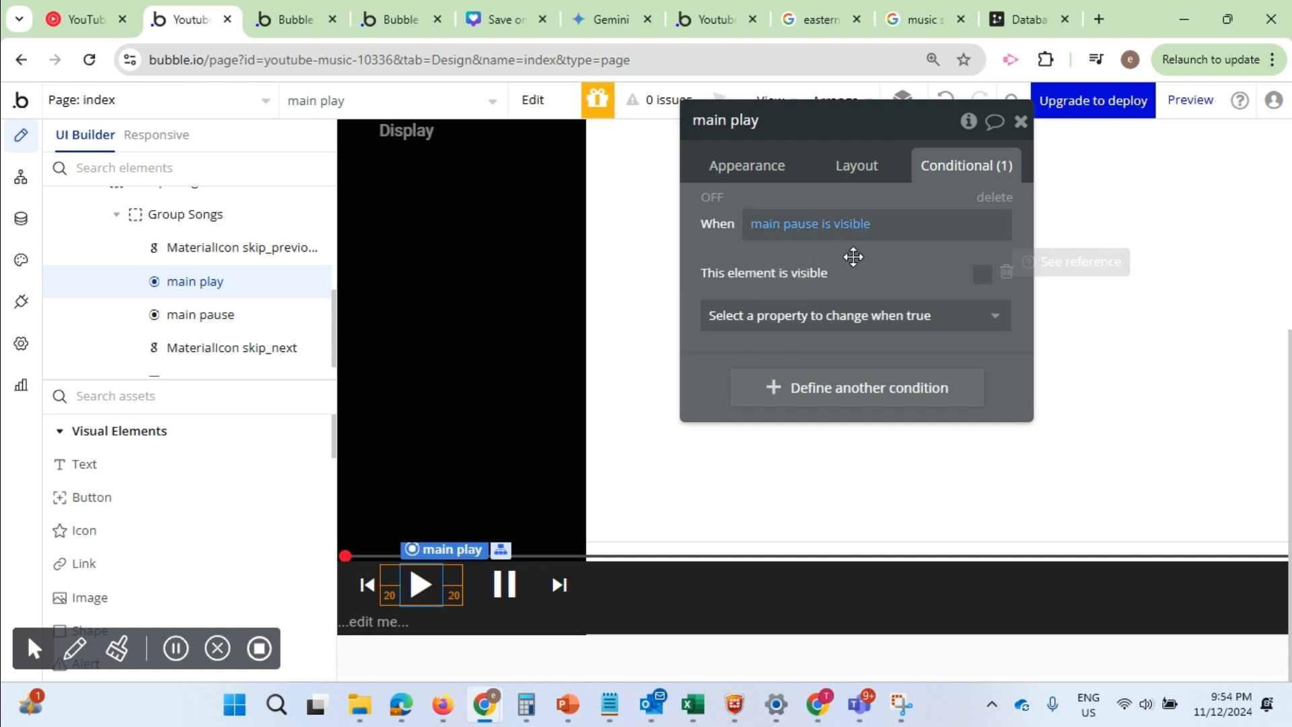
click(506, 584)
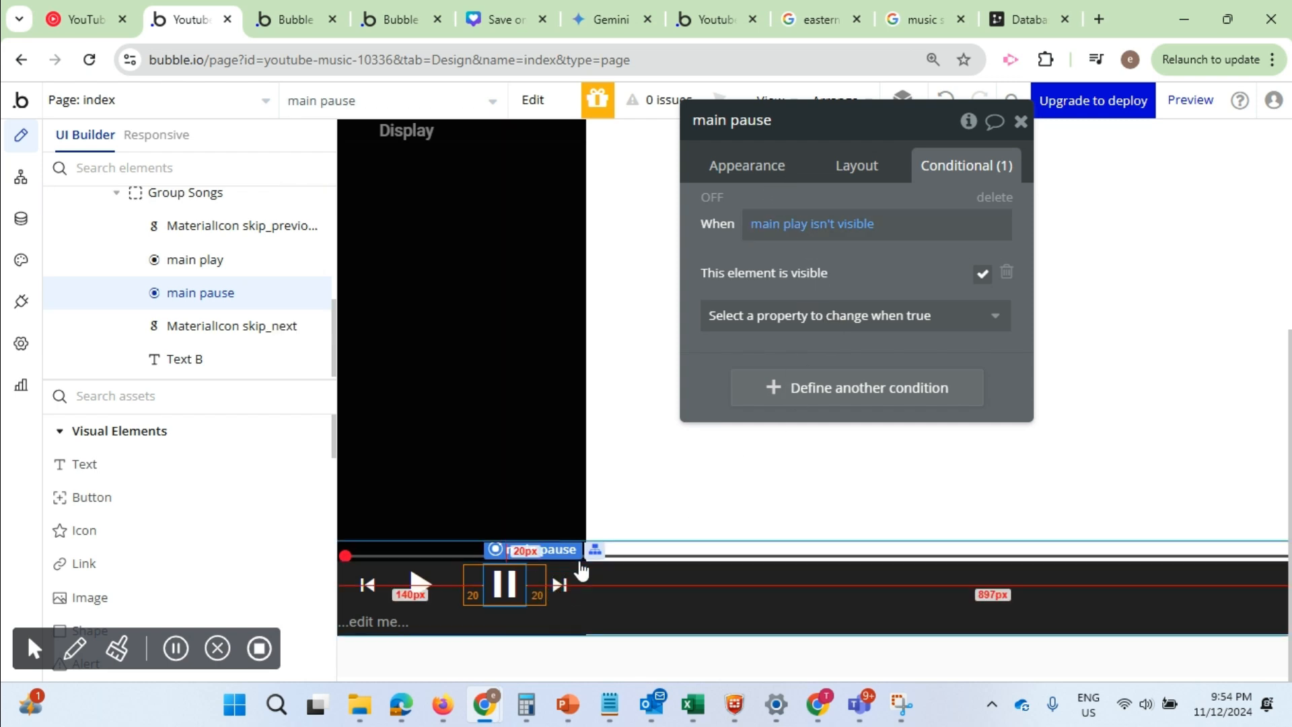
Add a Toggle element action for main play as the second step of the main play is clicked workflow
click(420, 587)
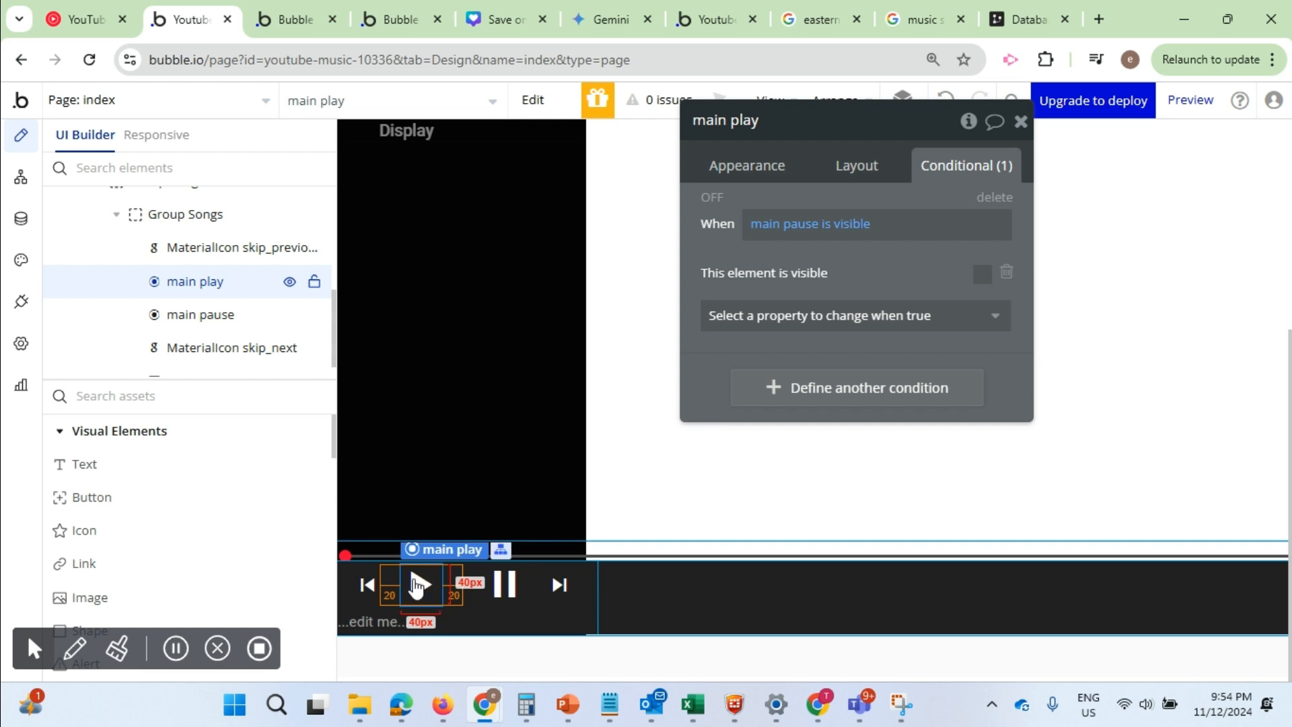
click(743, 169)
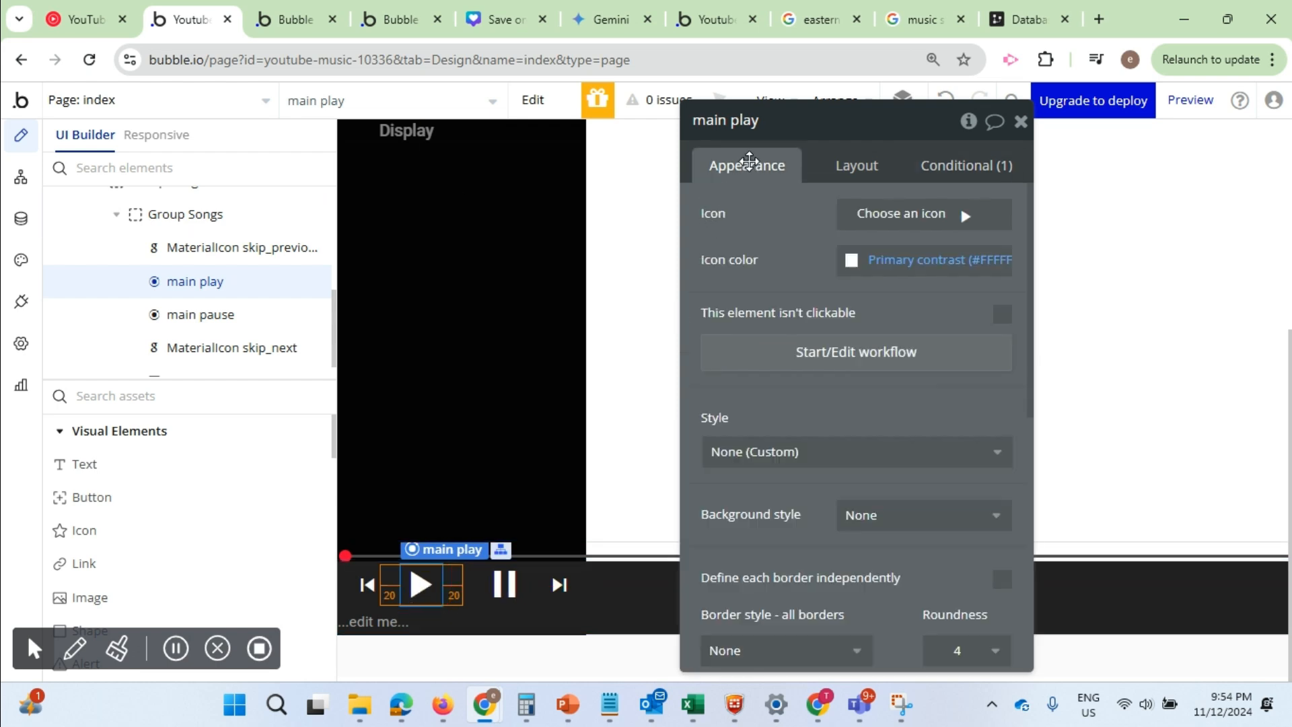
click(802, 352)
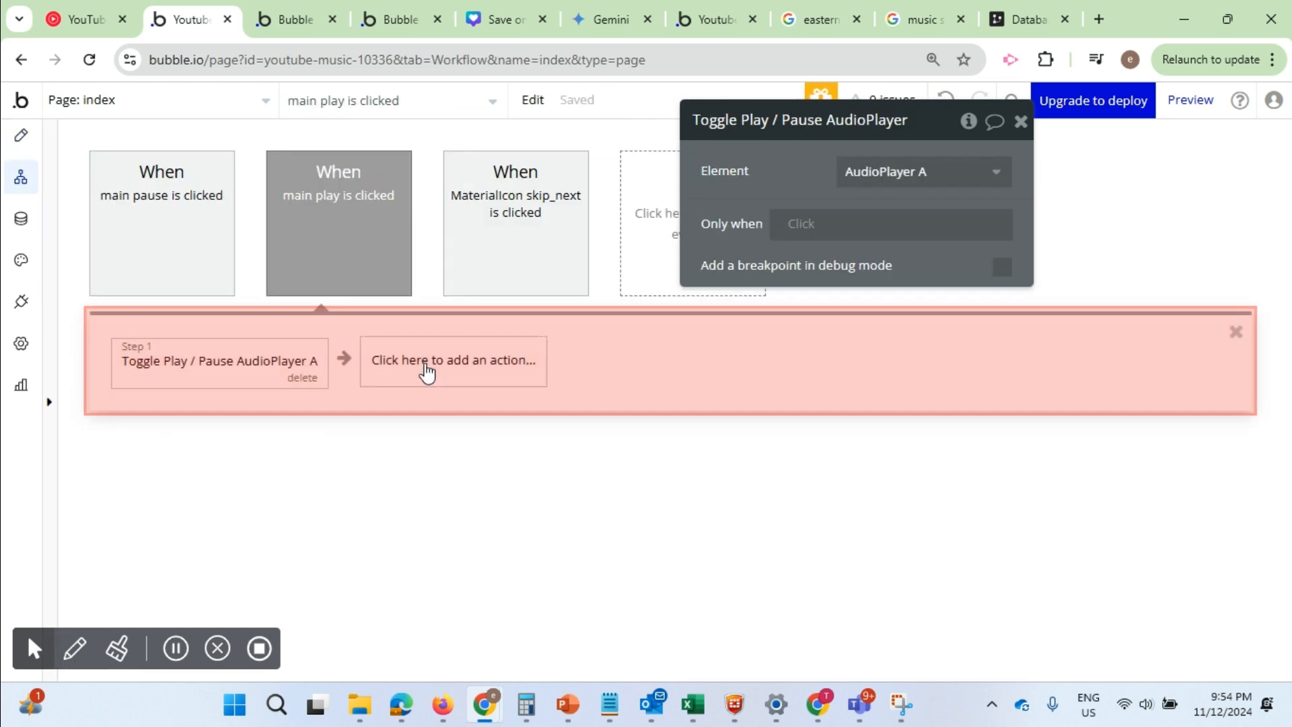
click(426, 370)
mouse_move(453, 559)
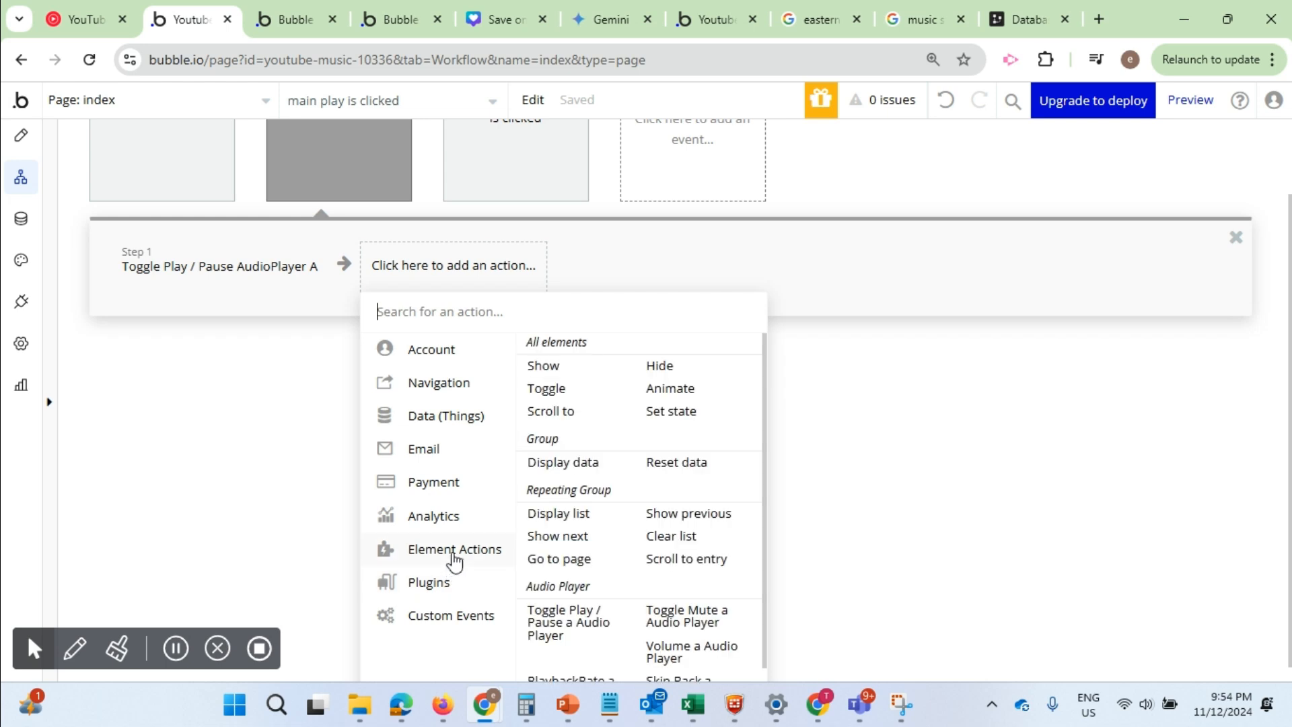
click(547, 390)
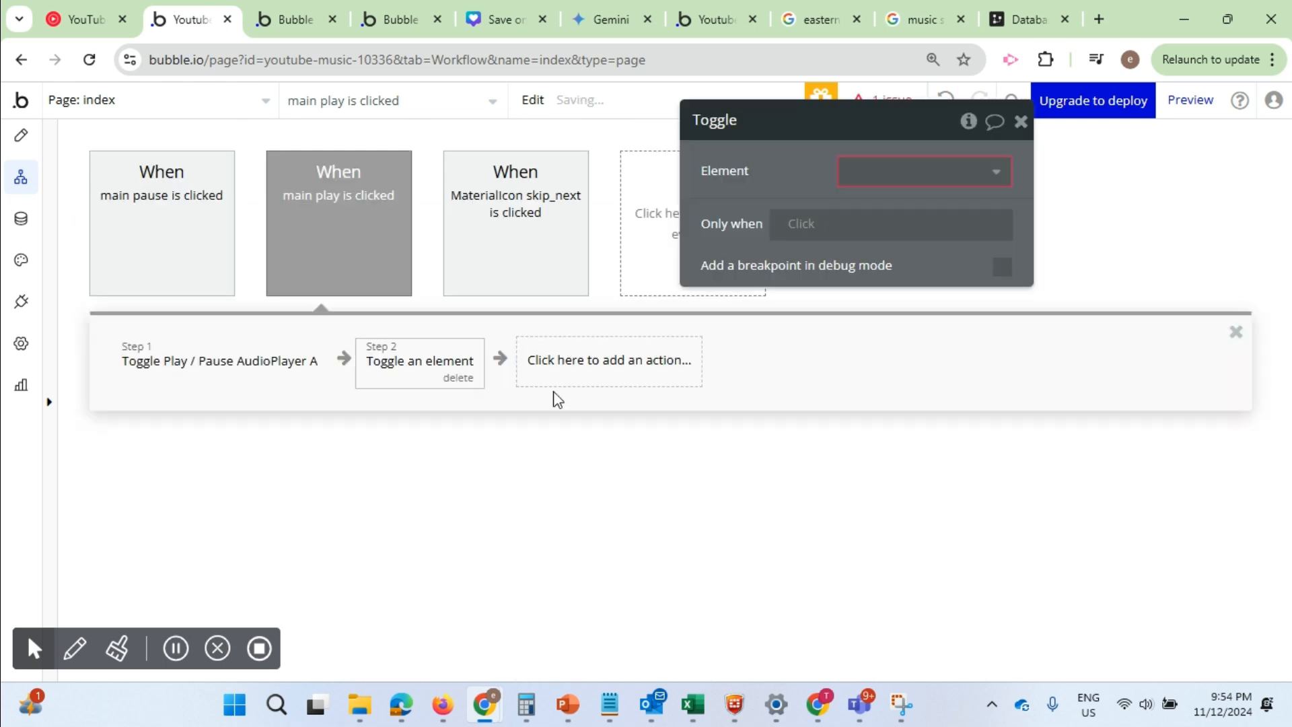
click(878, 171)
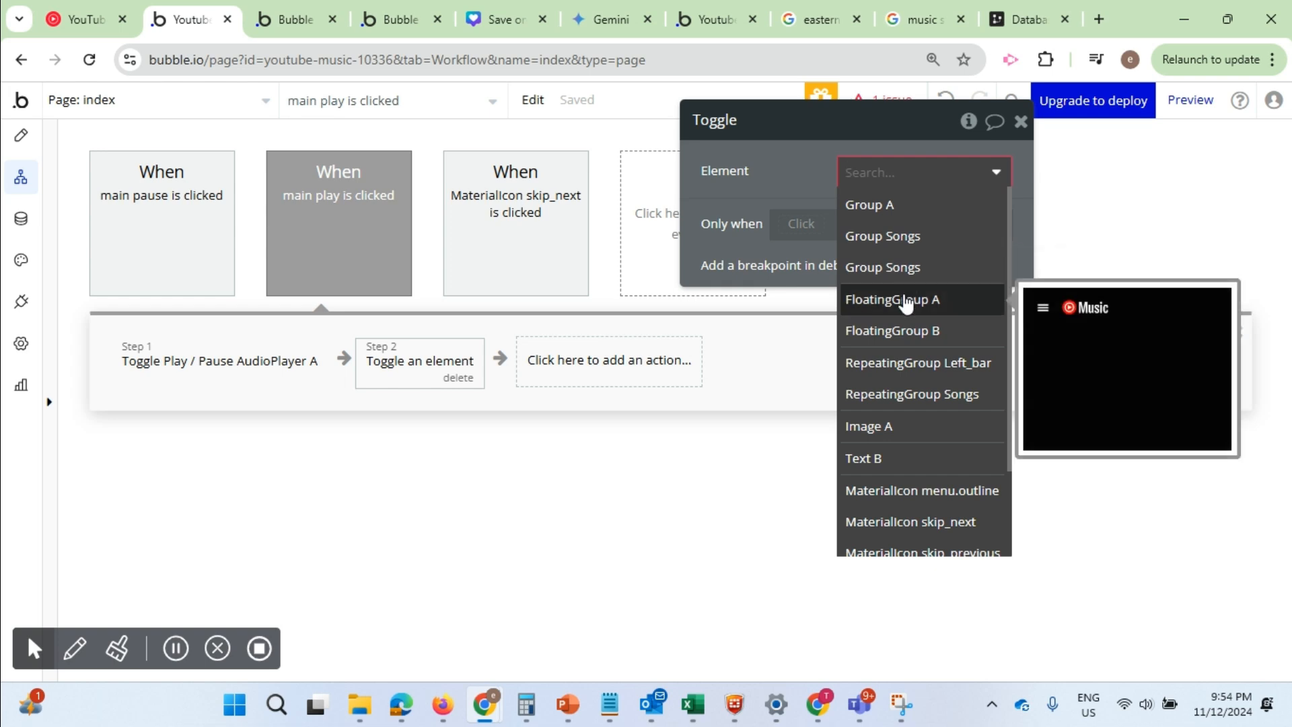
text(main)
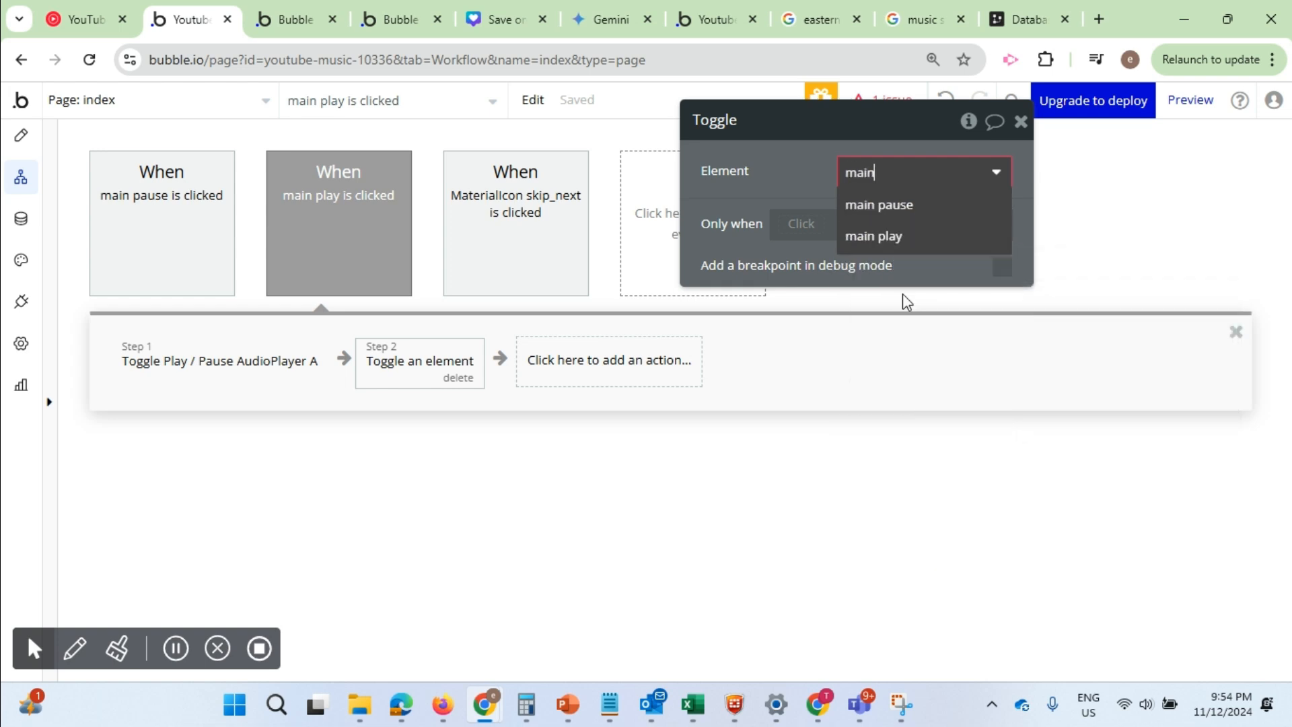
click(875, 241)
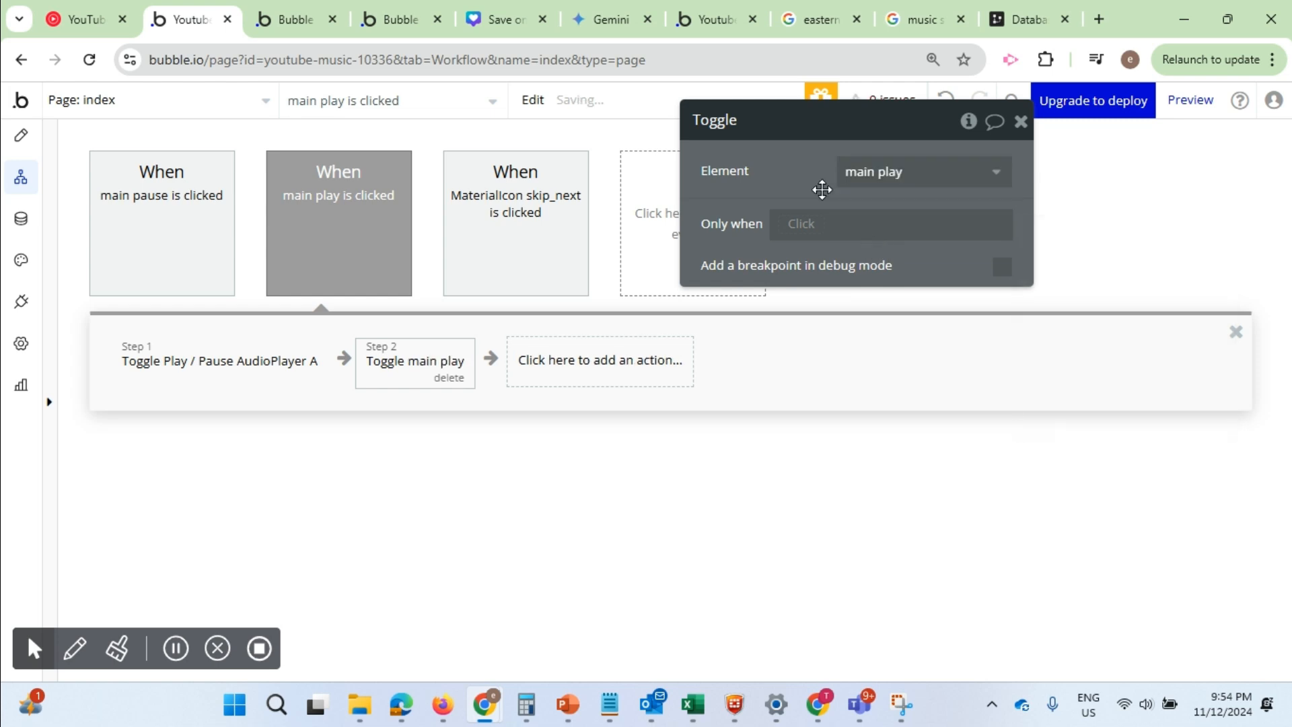
mouse_move(414, 374)
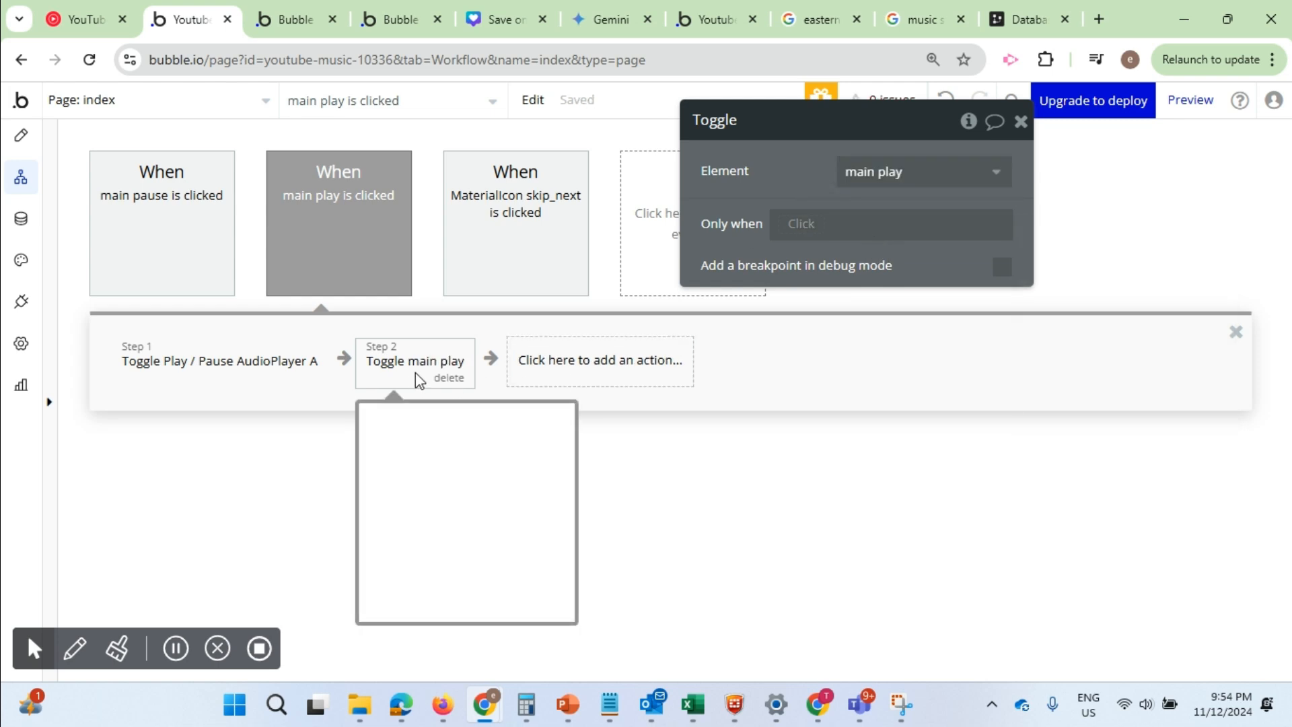
Add a Toggle element action for main pause as the second step of the main pause is clicked workflow
click(21, 135)
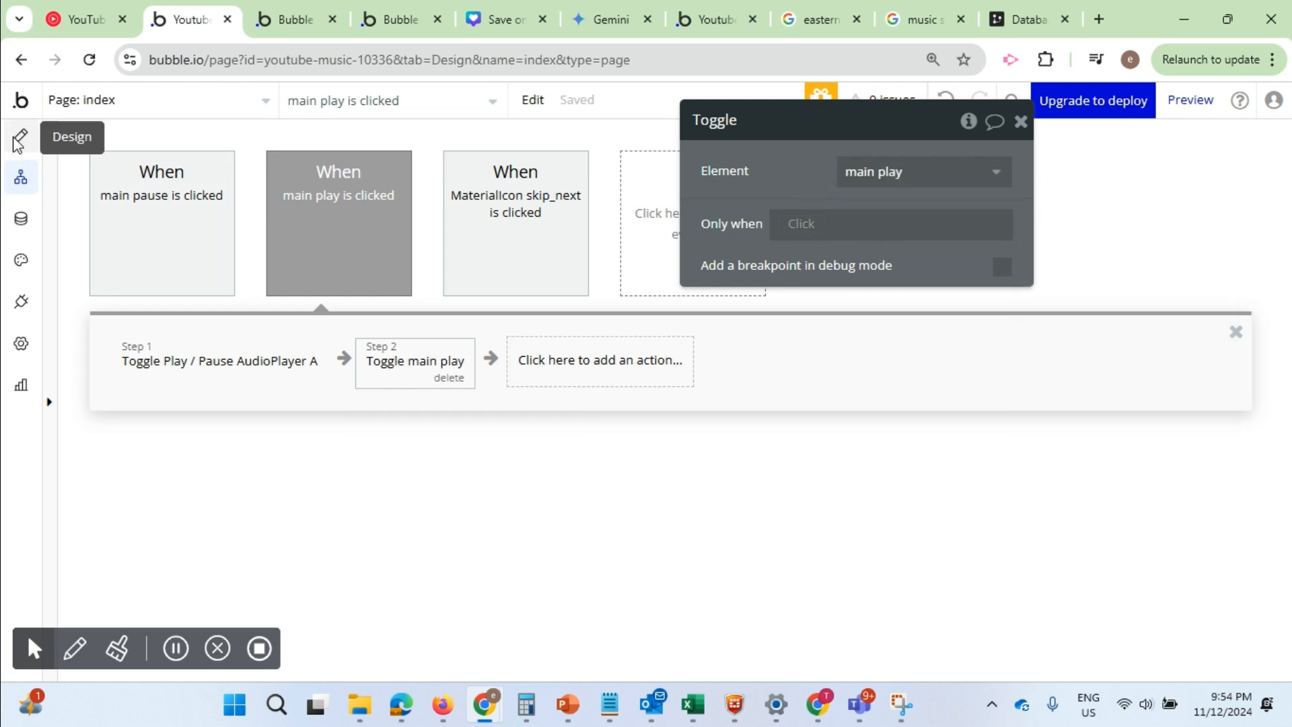
click(200, 314)
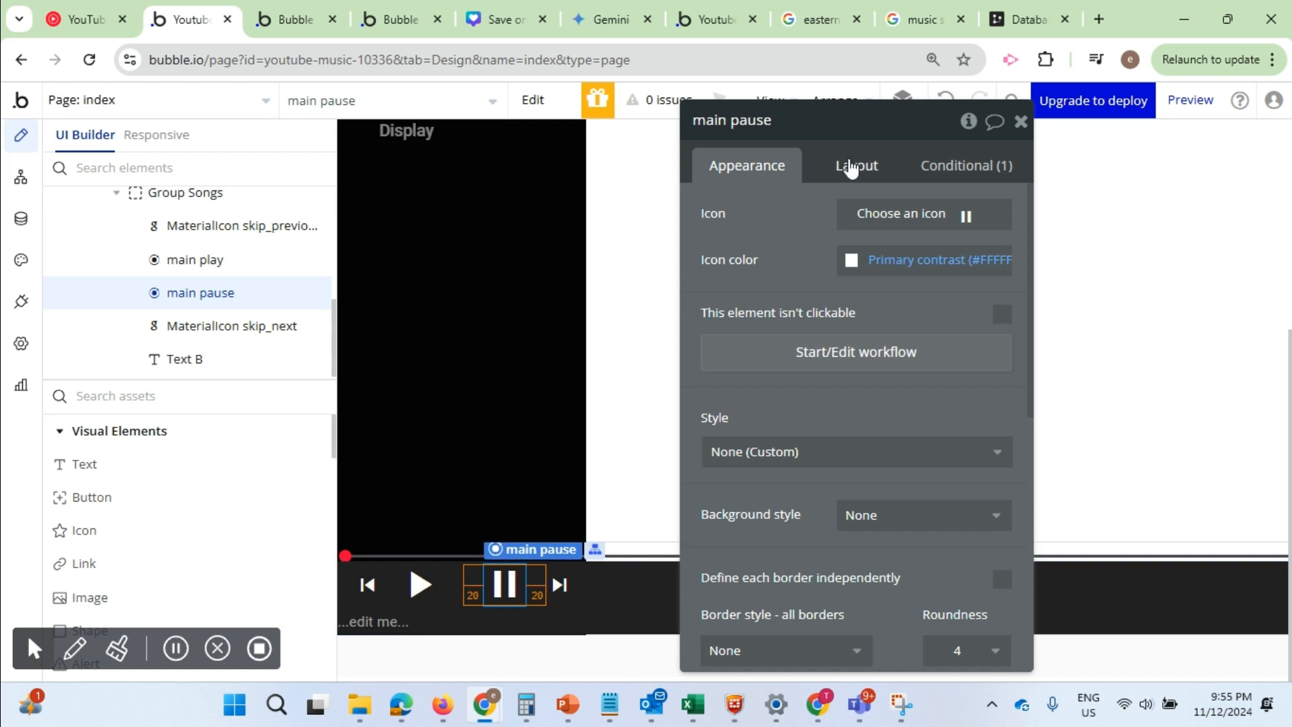
click(822, 369)
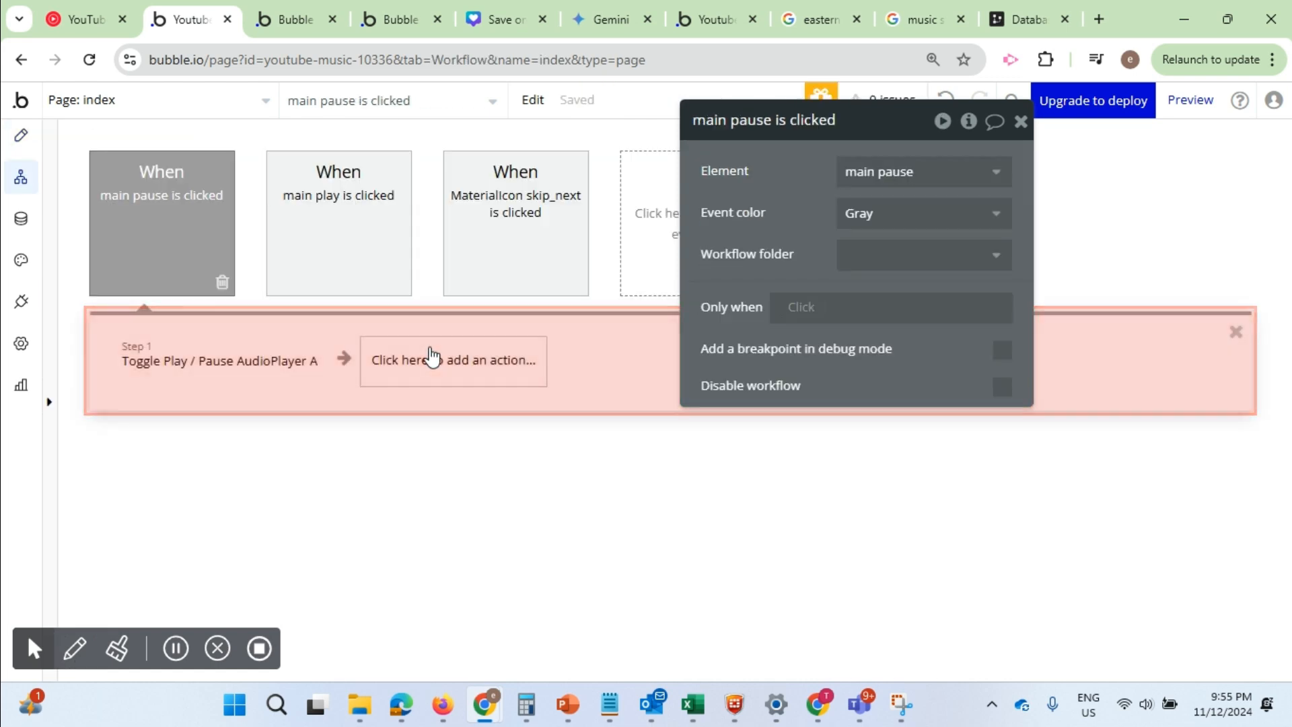
click(542, 361)
mouse_move(447, 642)
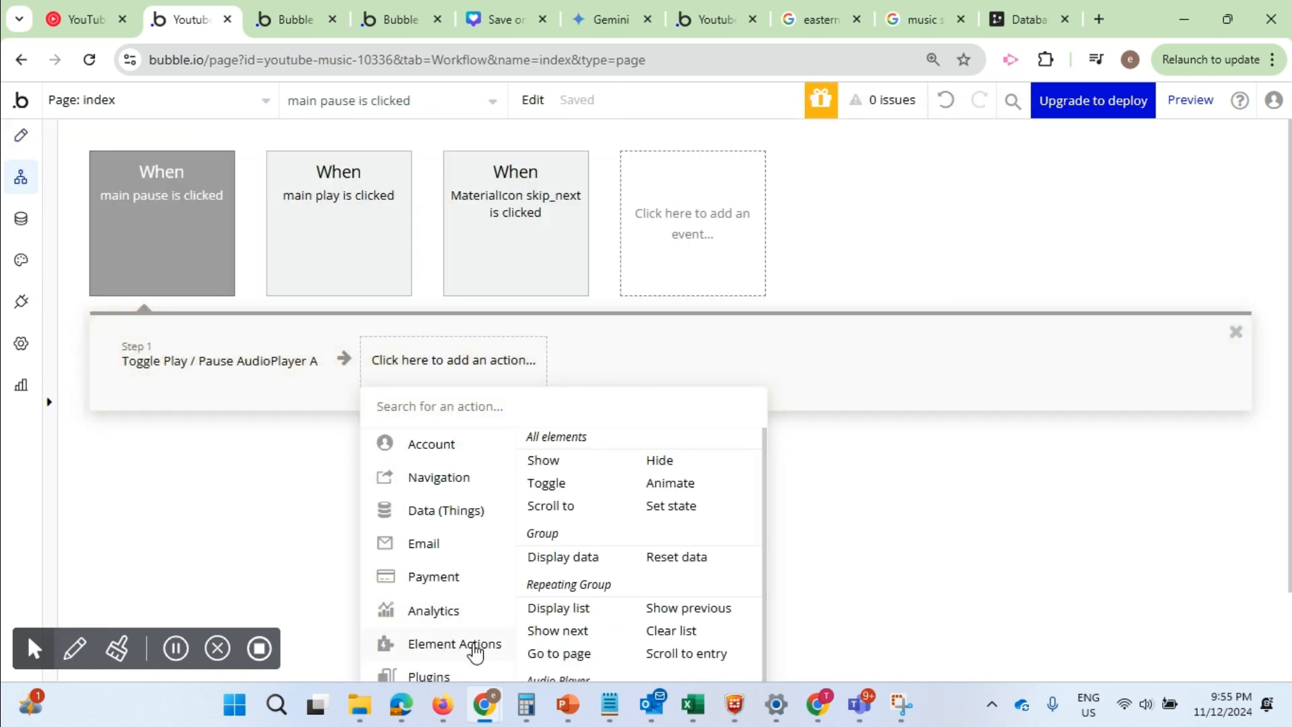
click(553, 484)
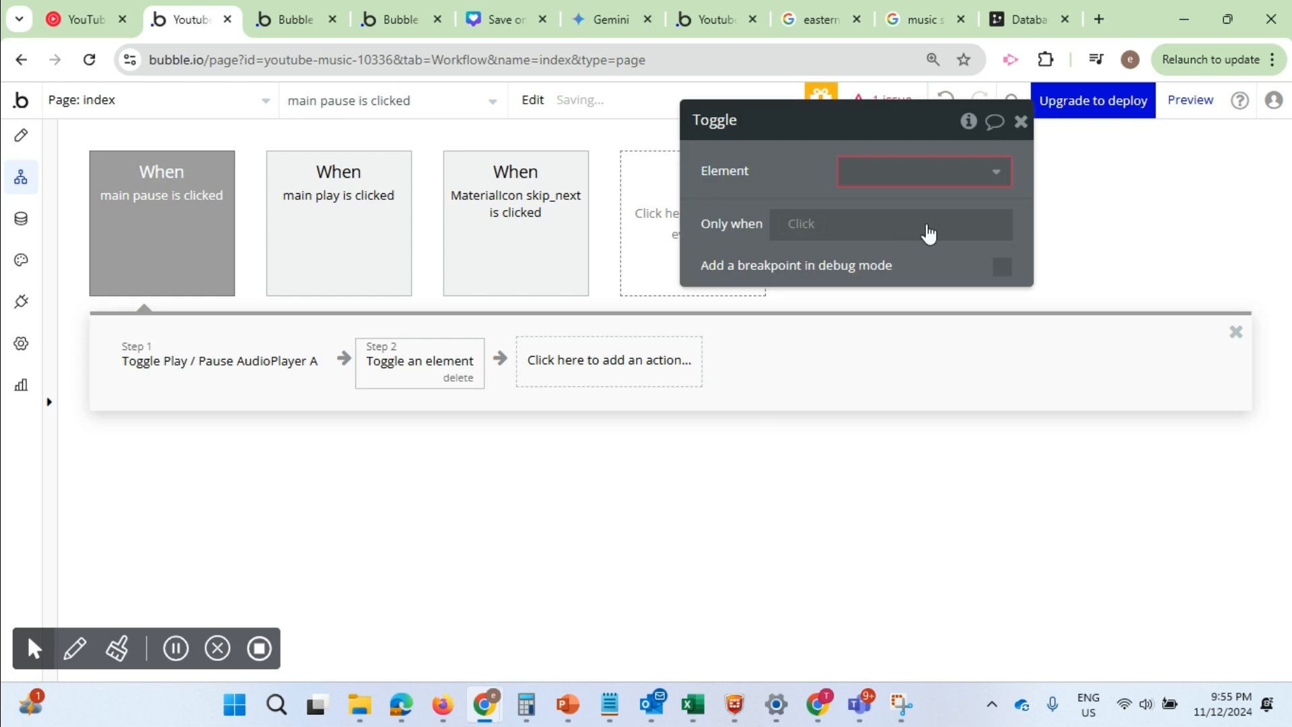
click(942, 179)
text(m)
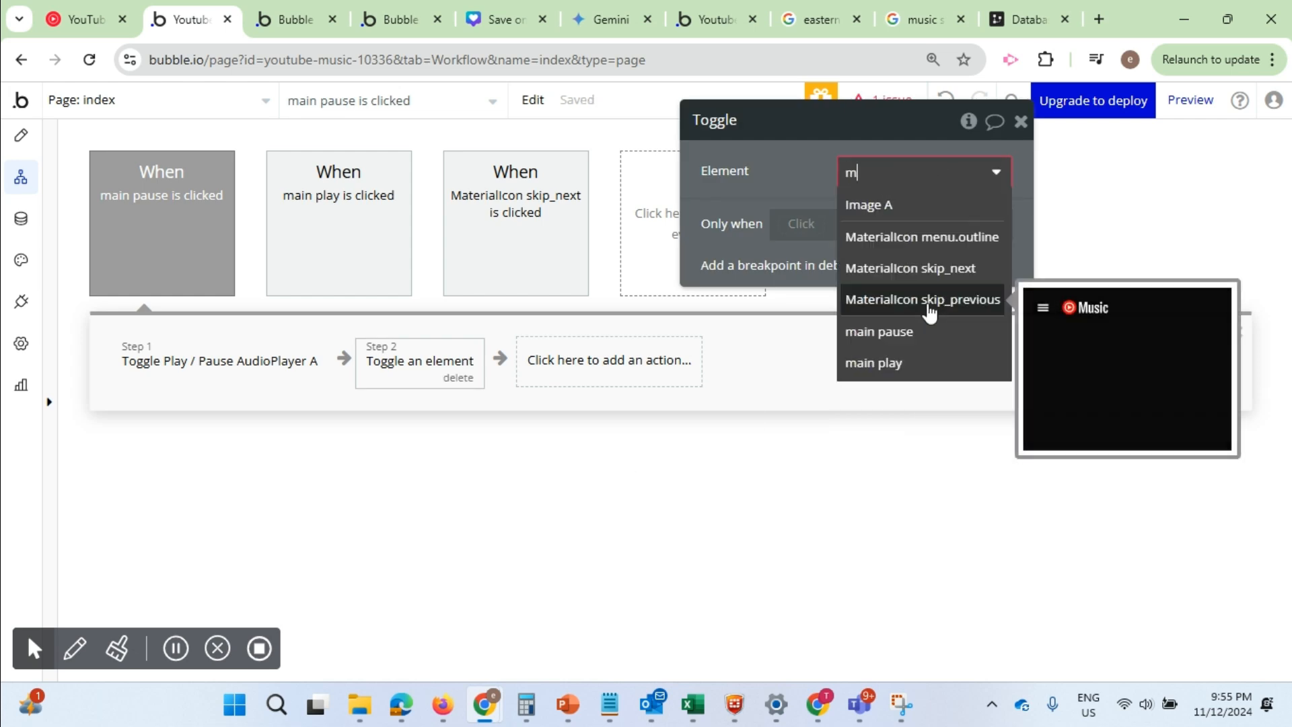
text(ain pause)
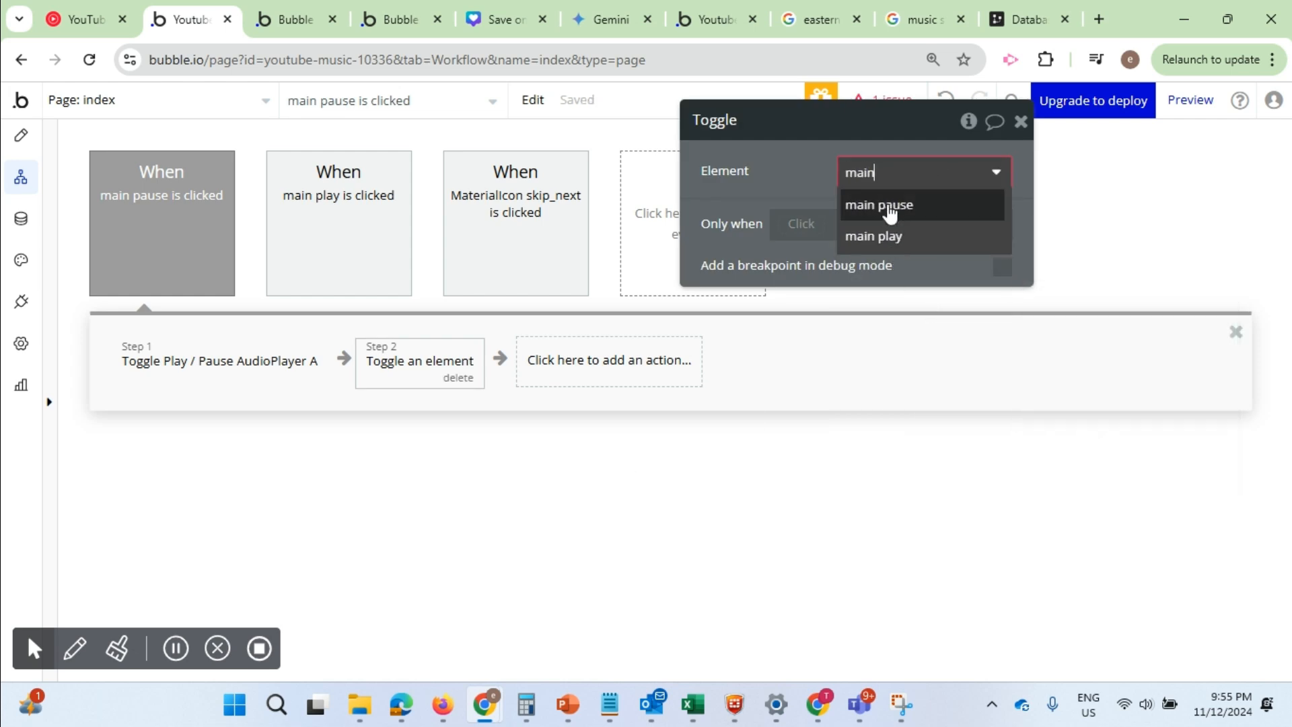
click(885, 205)
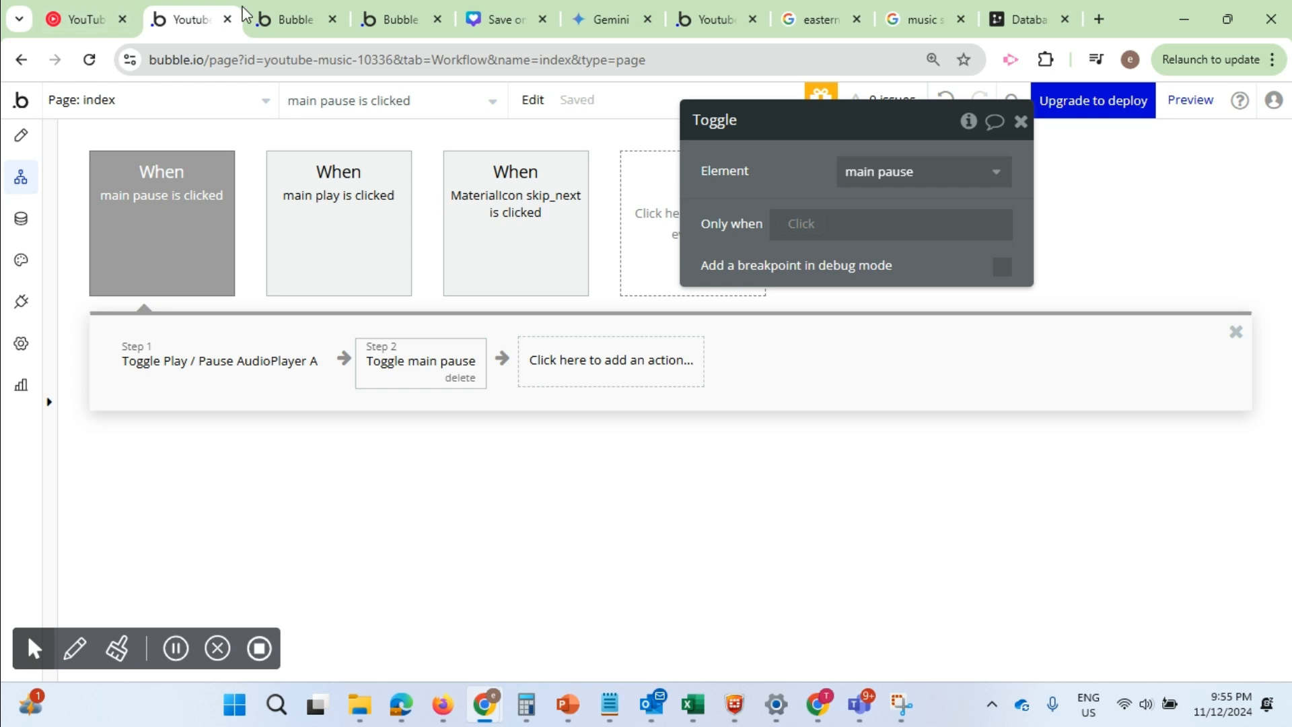
Reload the app preview and test the player bar's play and pause icons
click(276, 20)
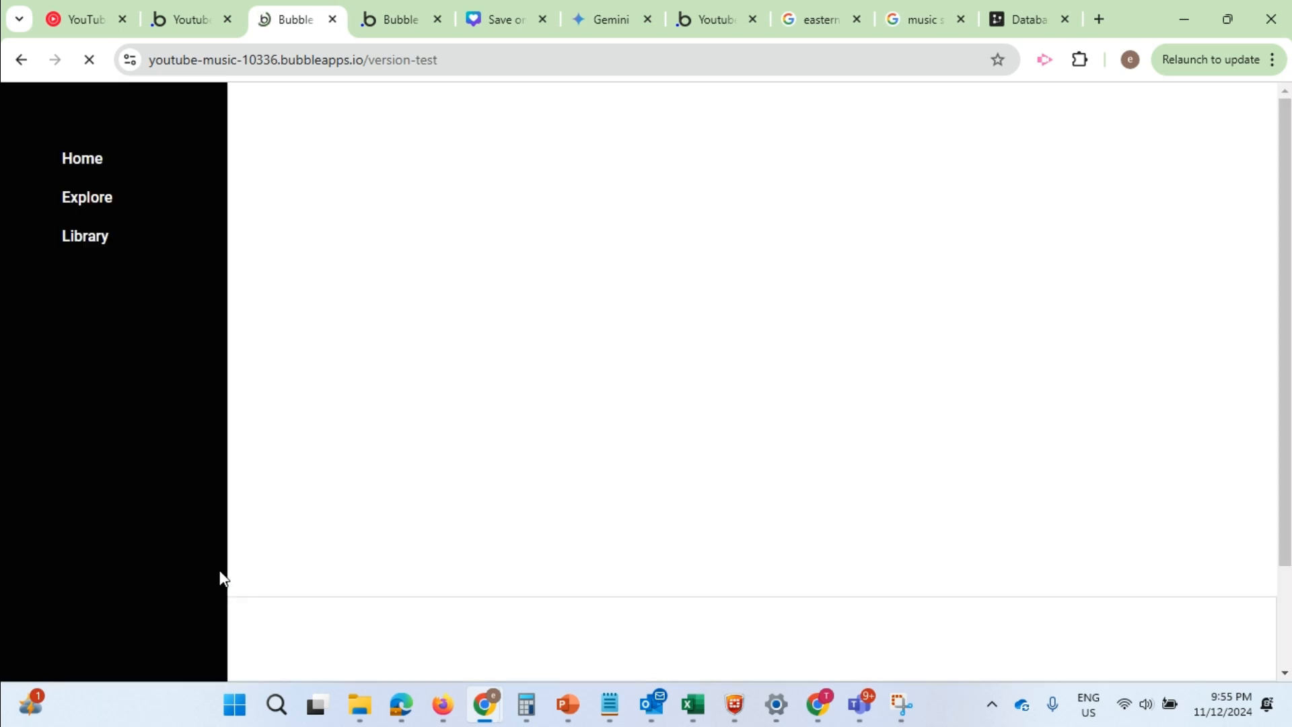
click(79, 650)
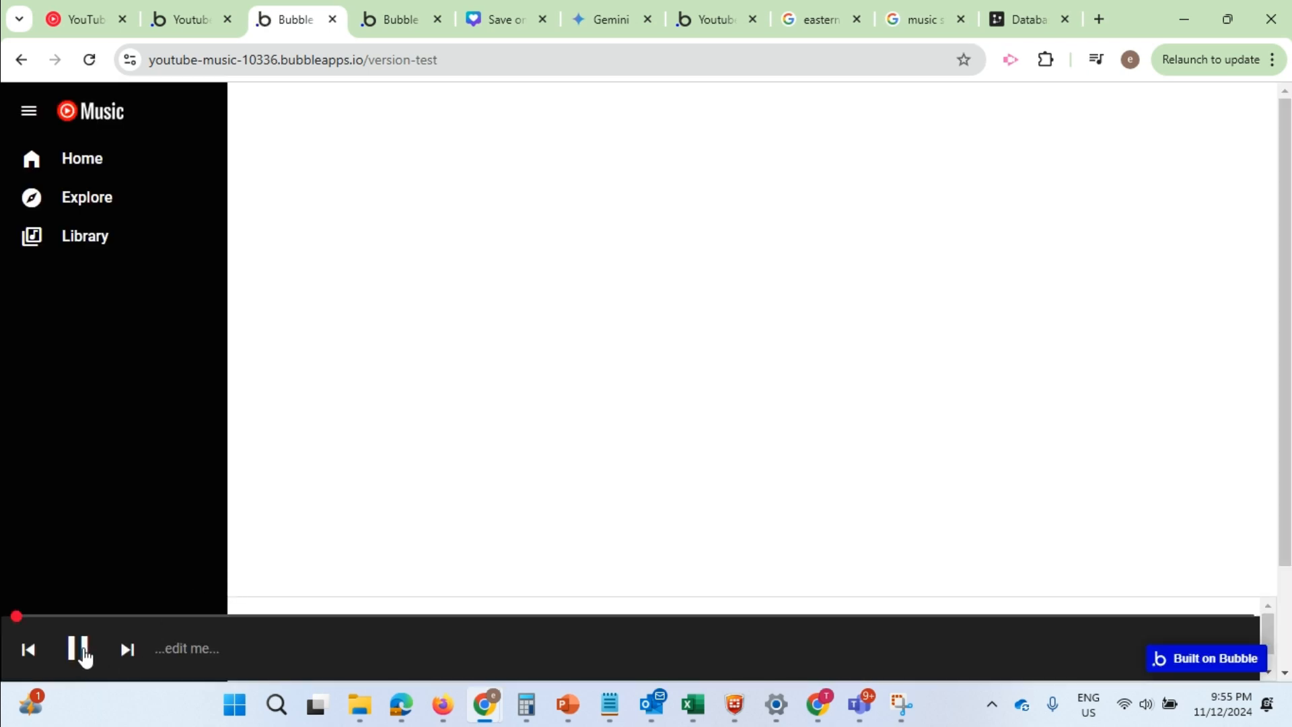
click(83, 652)
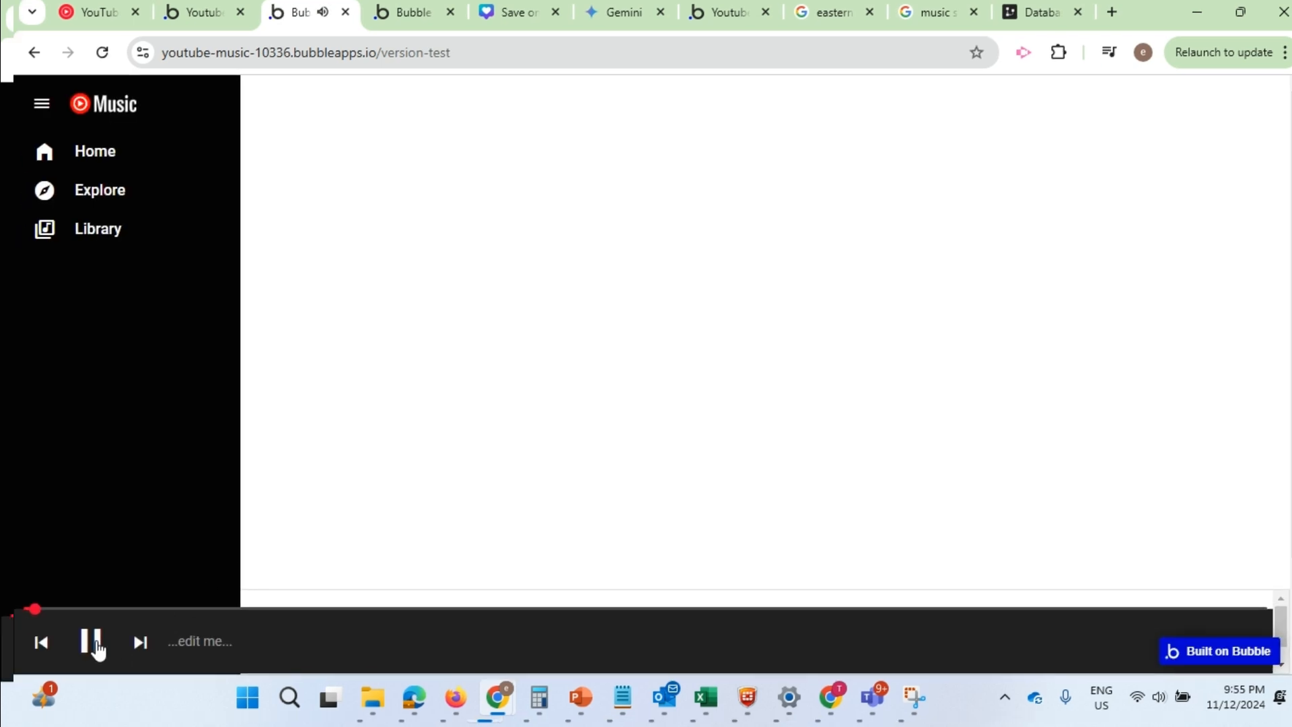
Pause the preview's song, select the placeholder Text B in the Bubble editor's design view, and examine the time display in YouTube Music's player bar
click(94, 646)
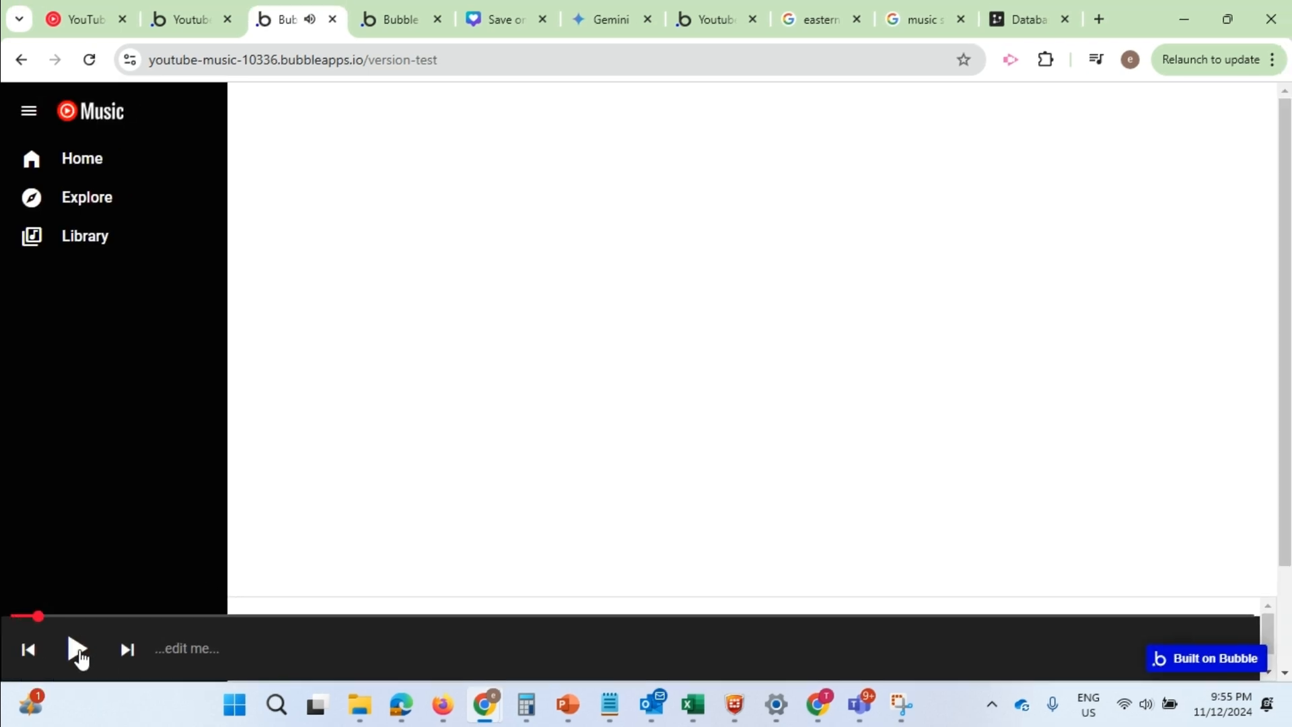
click(214, 7)
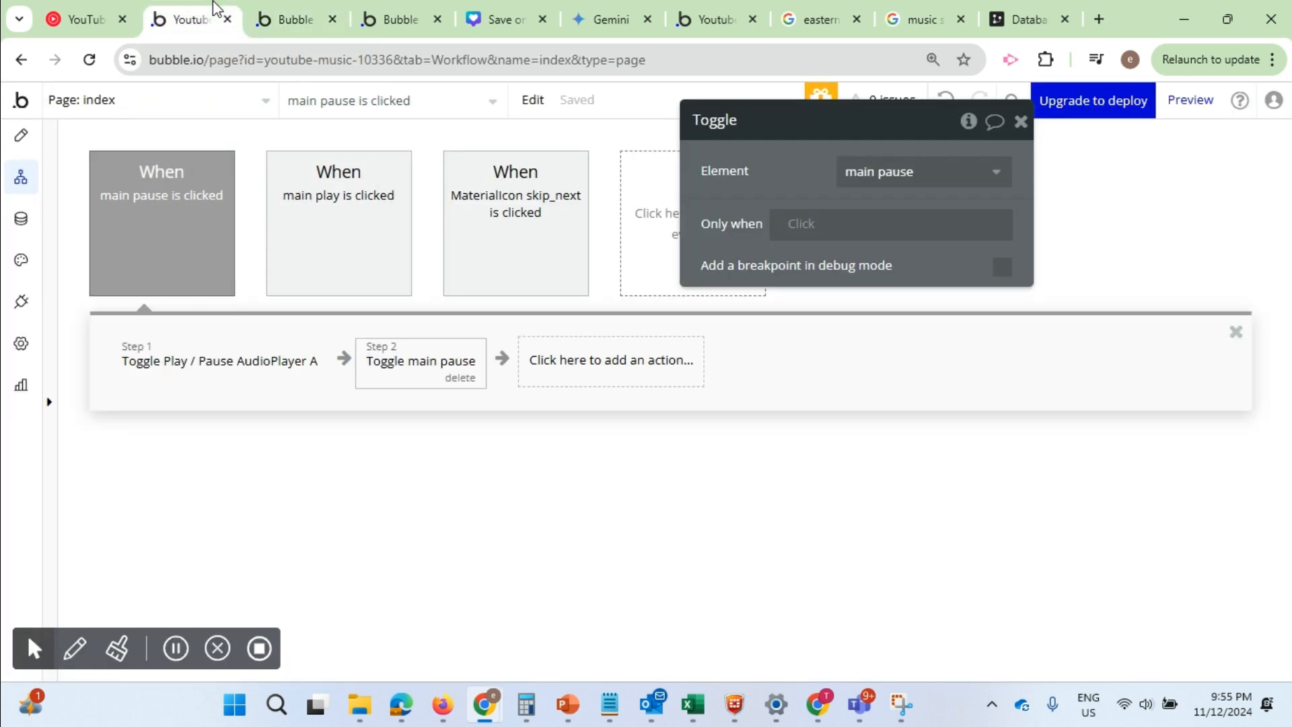
click(23, 137)
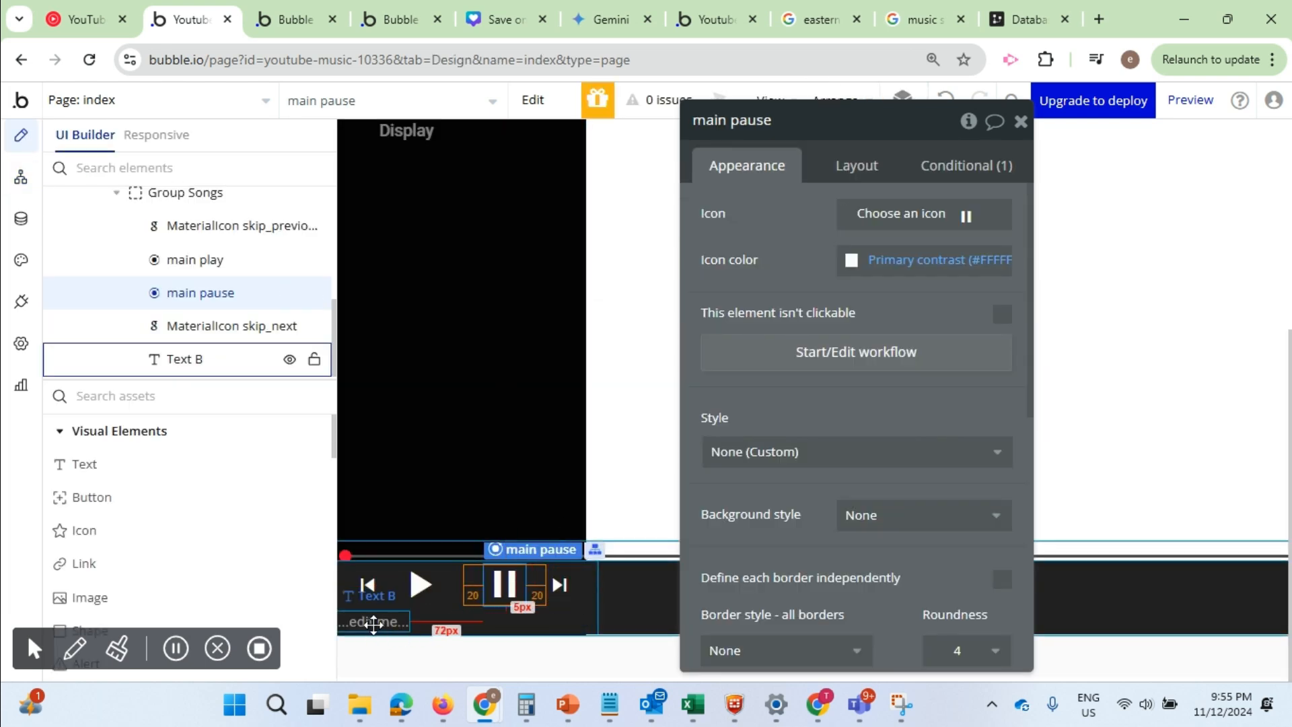
click(374, 623)
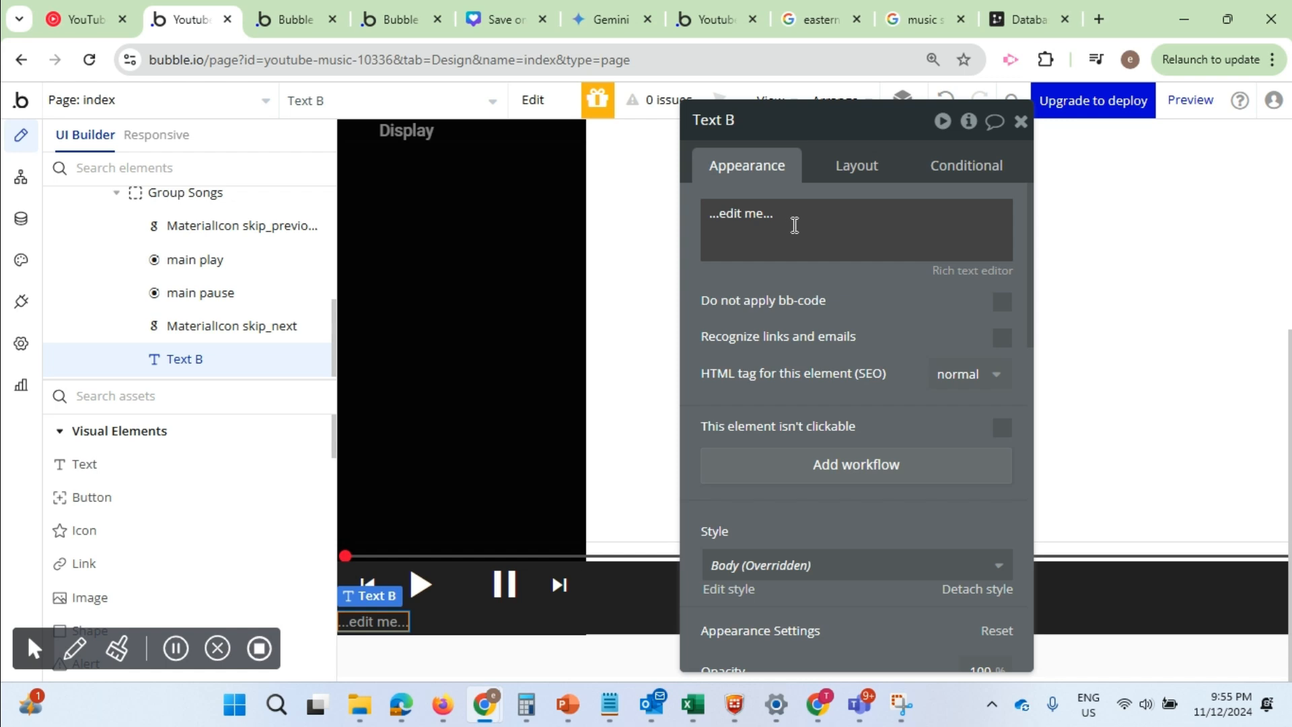
click(79, 19)
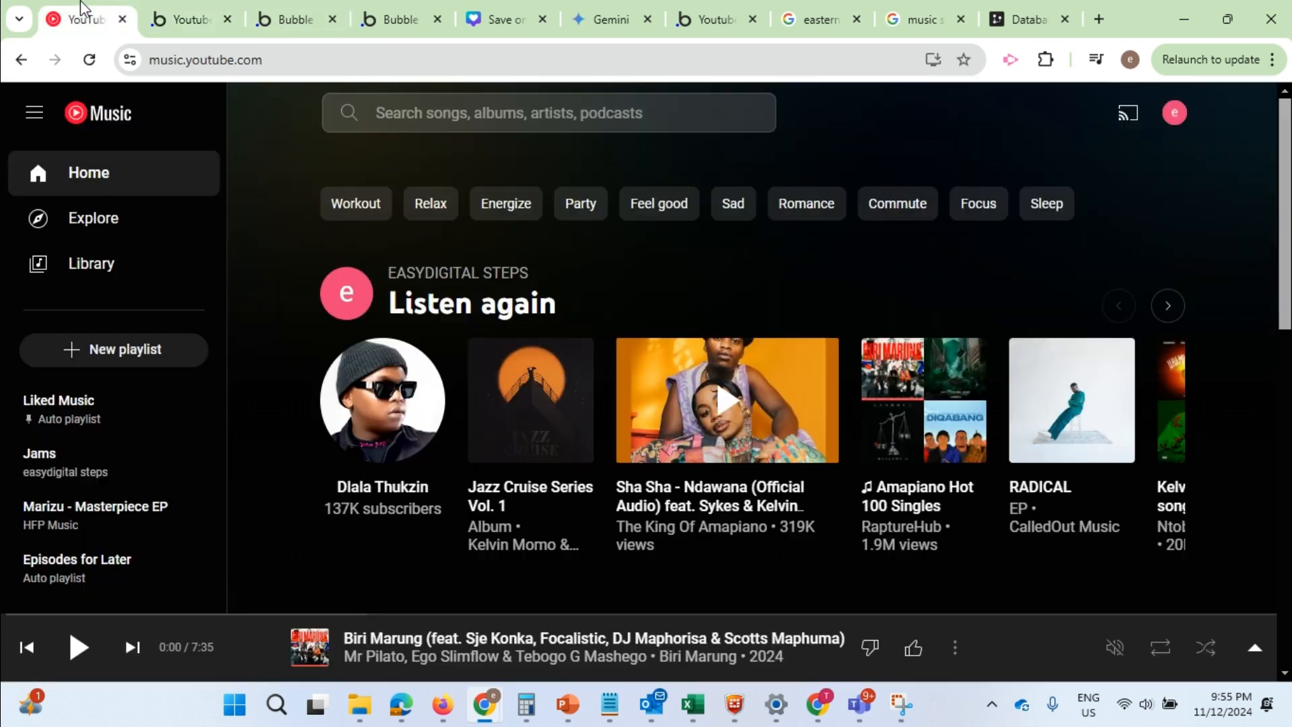
click(78, 650)
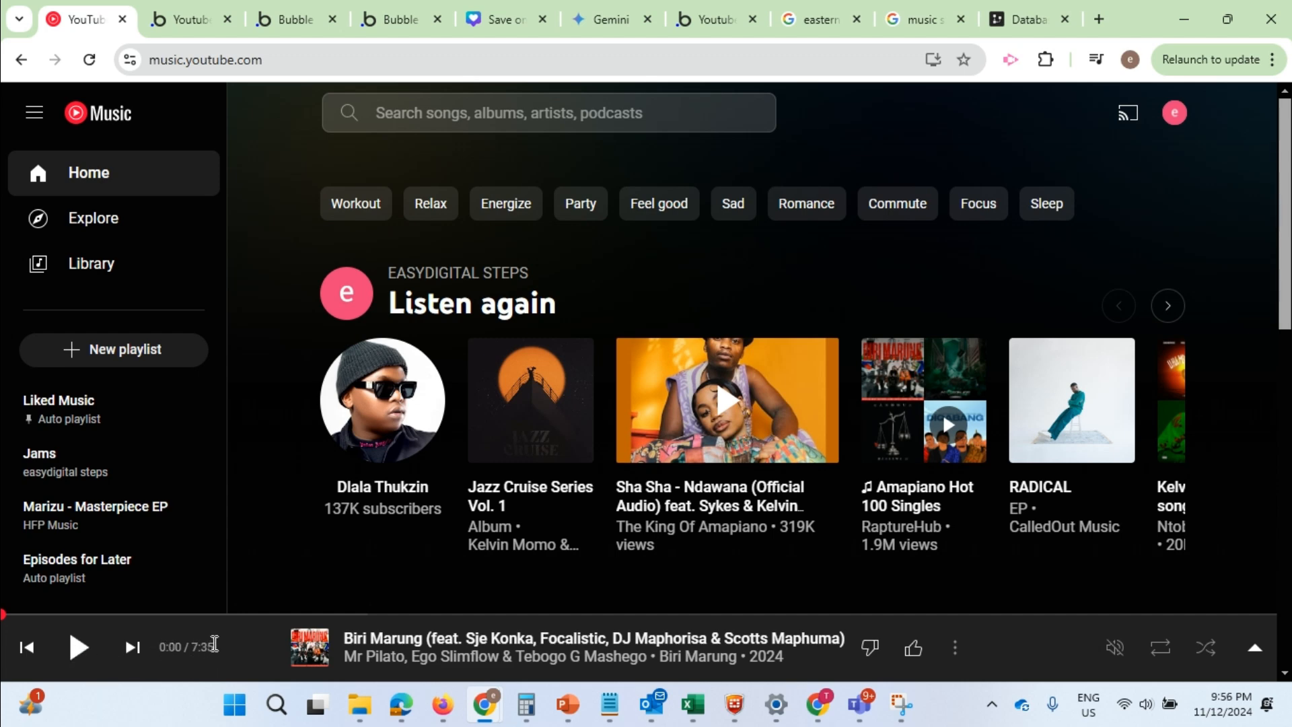
Return to the Bubble editor and replace Text B's placeholder content with the dynamic expression AudioPlayer A's Current Time String
click(208, 13)
triple_click(785, 222)
click(1021, 222)
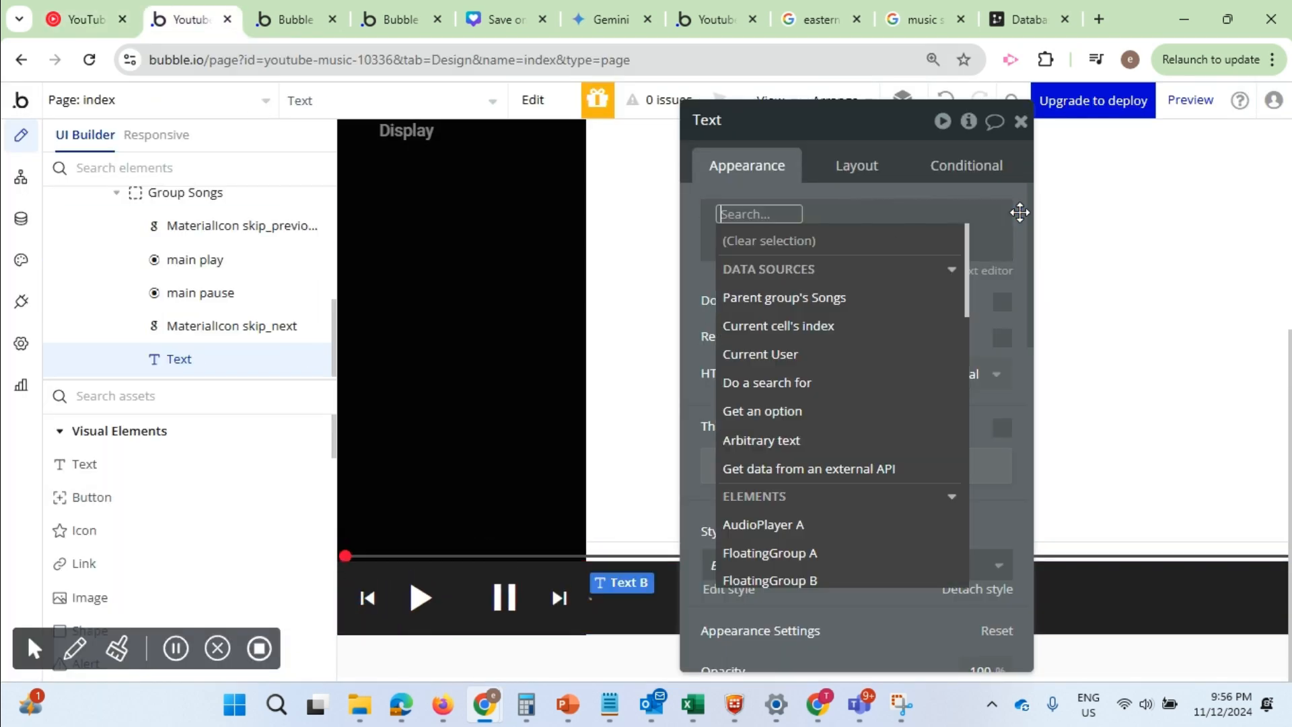
mouse_move(841, 307)
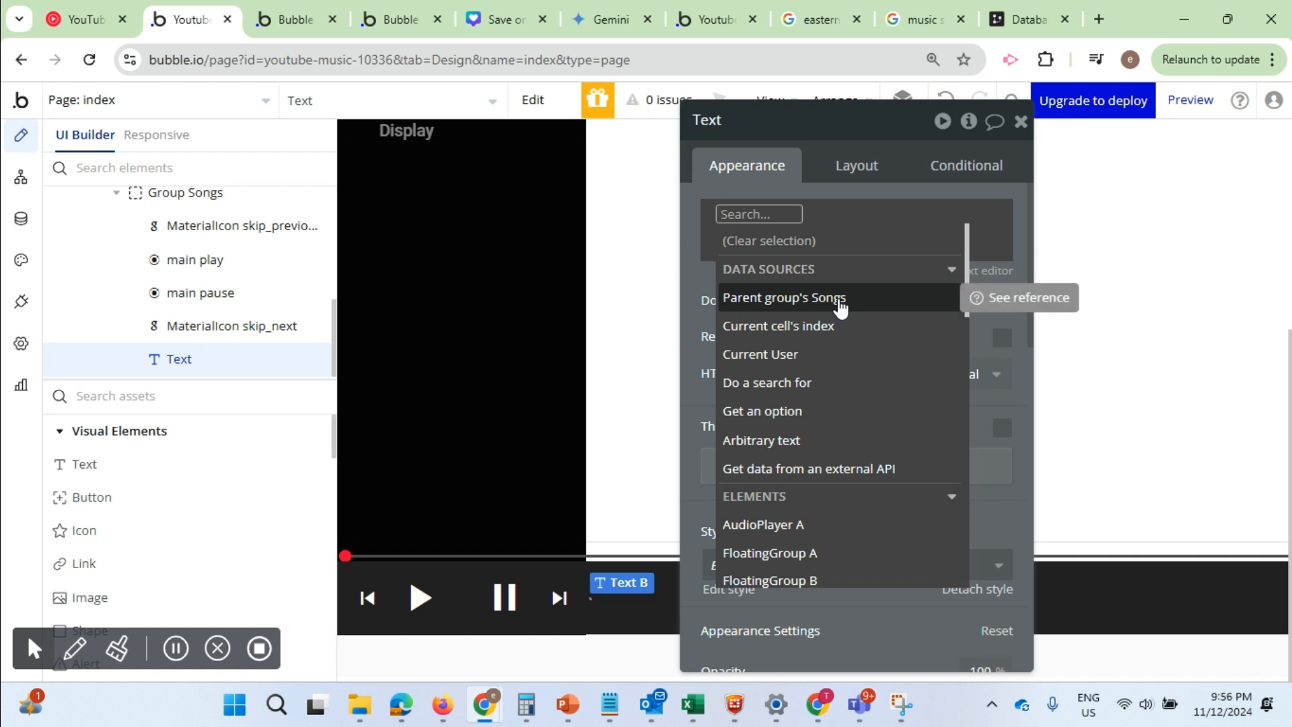
text(au)
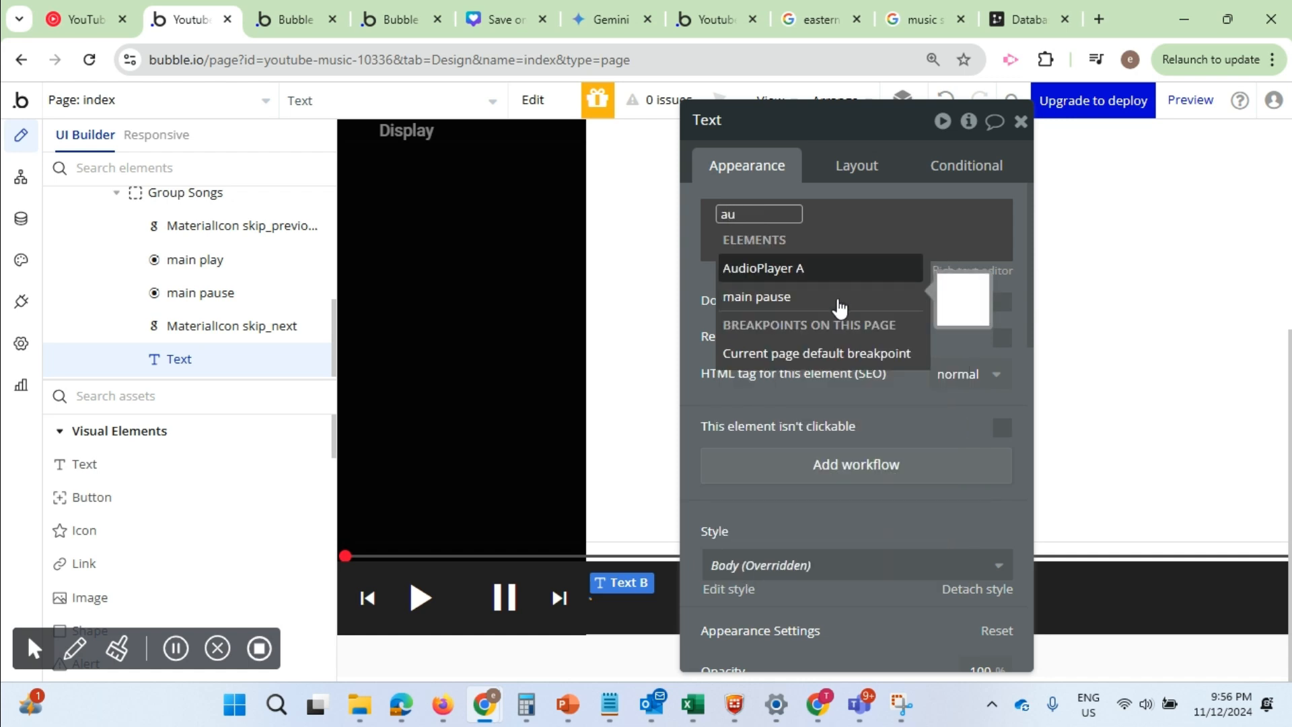
click(788, 269)
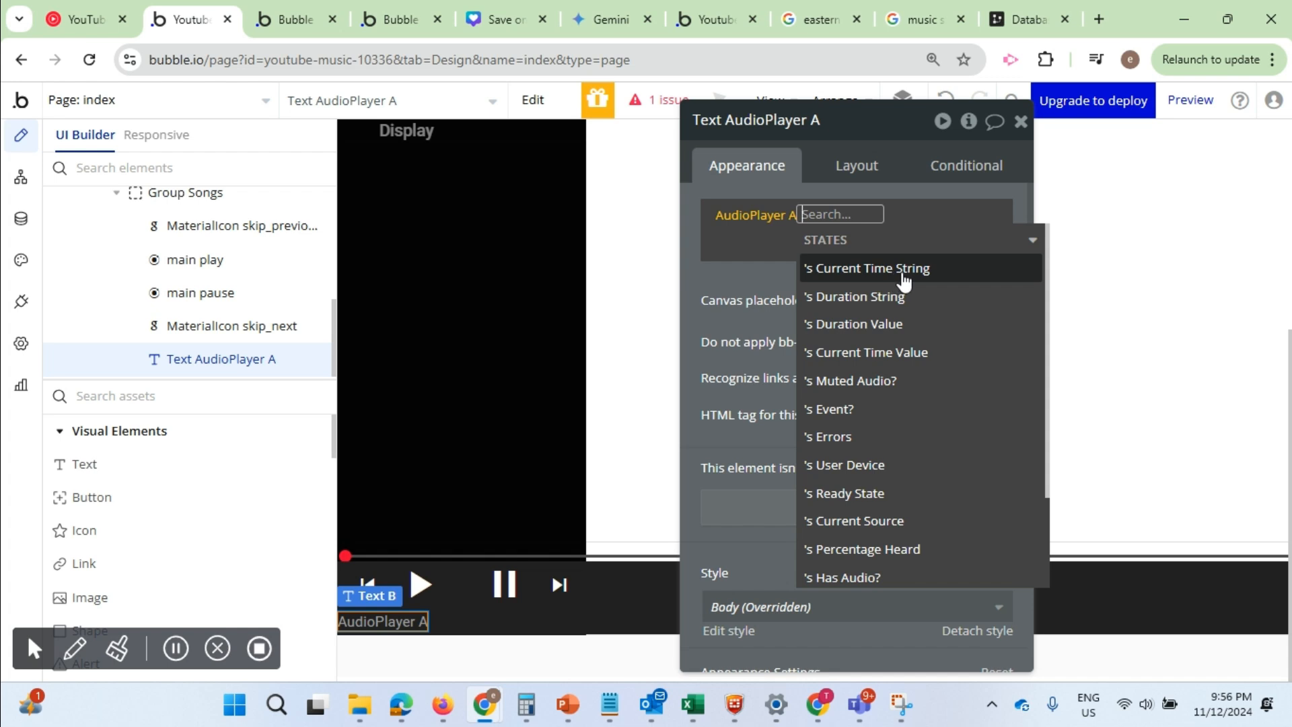
mouse_move(904, 282)
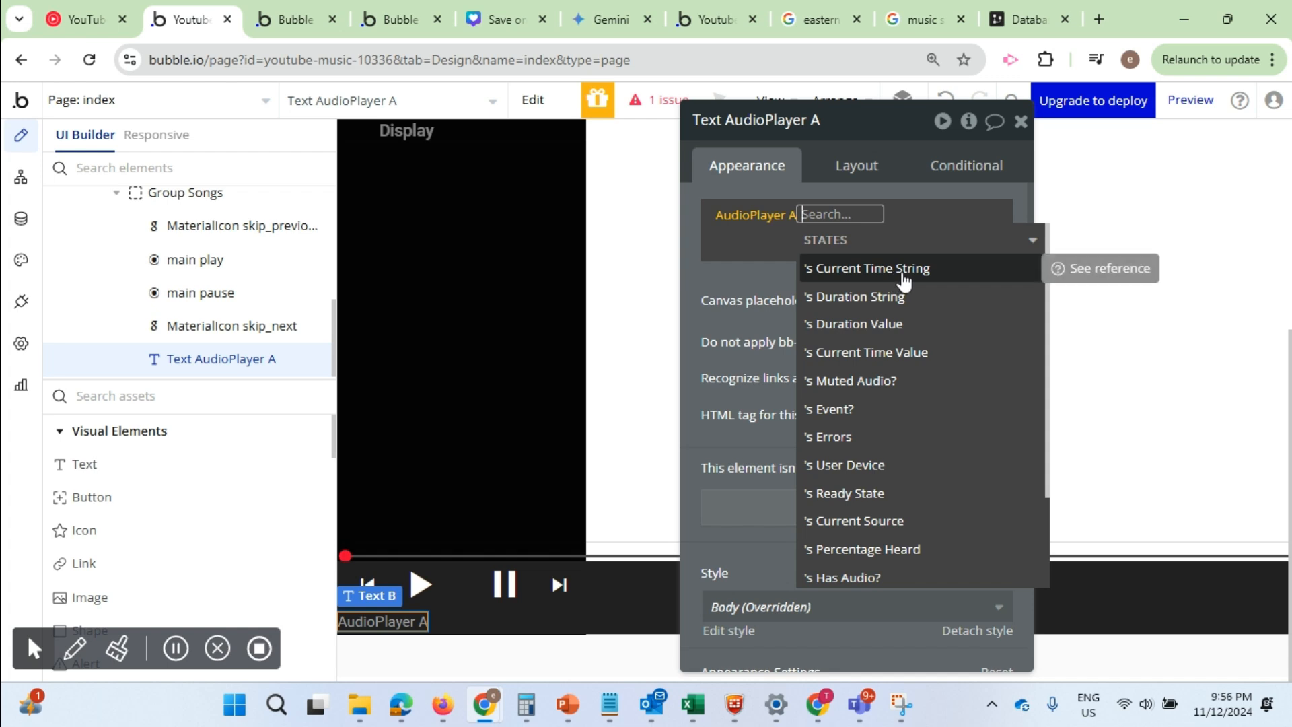
click(903, 282)
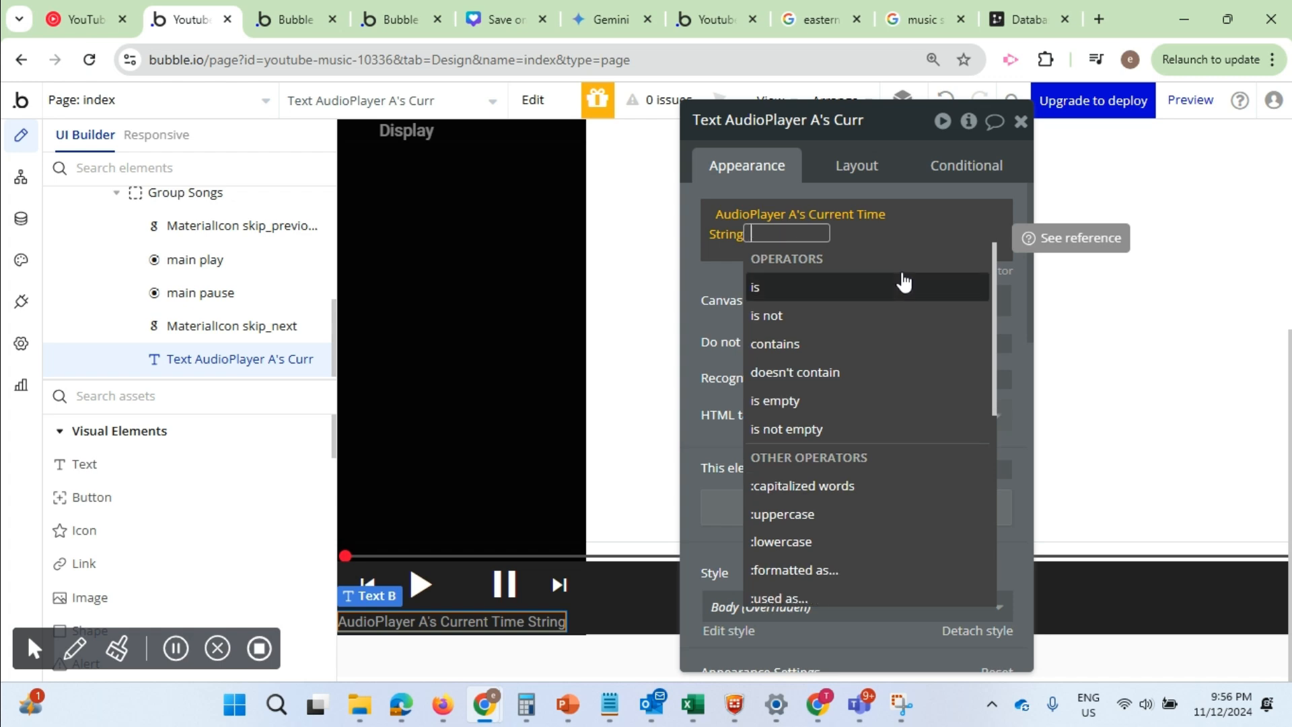
Append a "/" separator and the dynamic expression AudioPlayer A's Duration String to Text B
text(?)
key(BackSpace)
text(/)
click(764, 274)
click(968, 207)
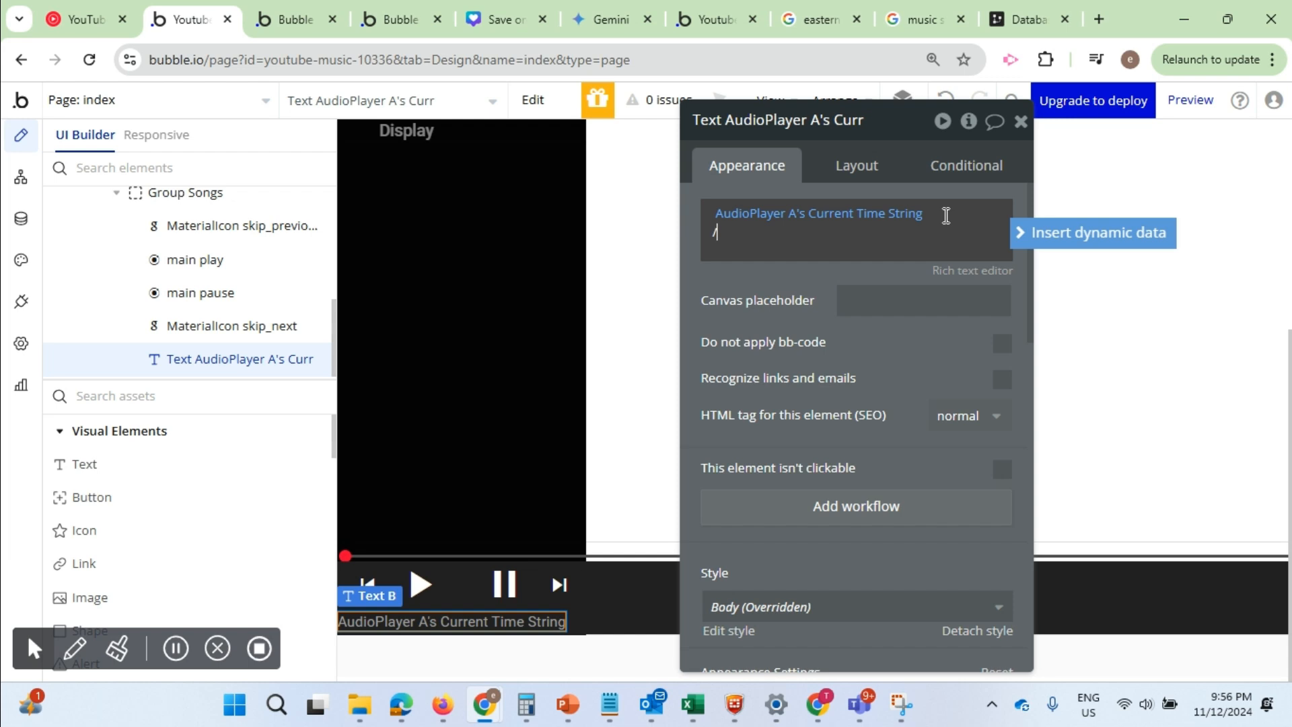
click(1017, 232)
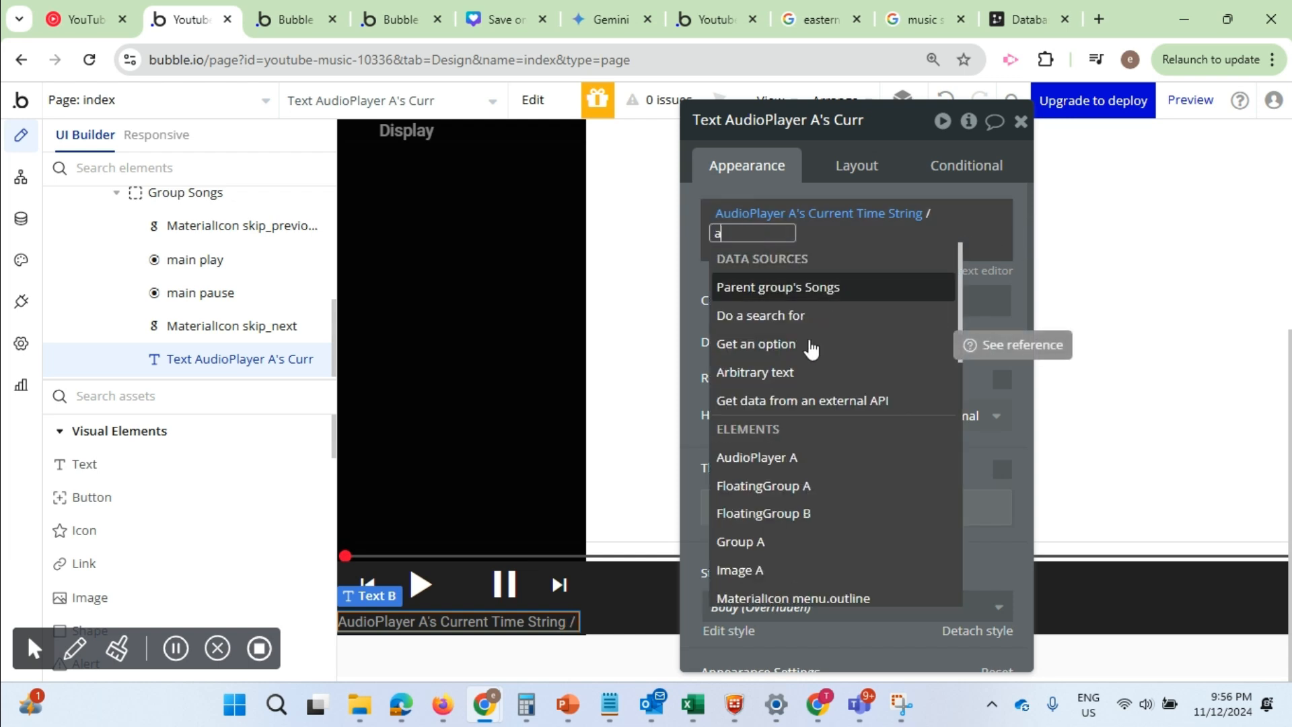
text(au)
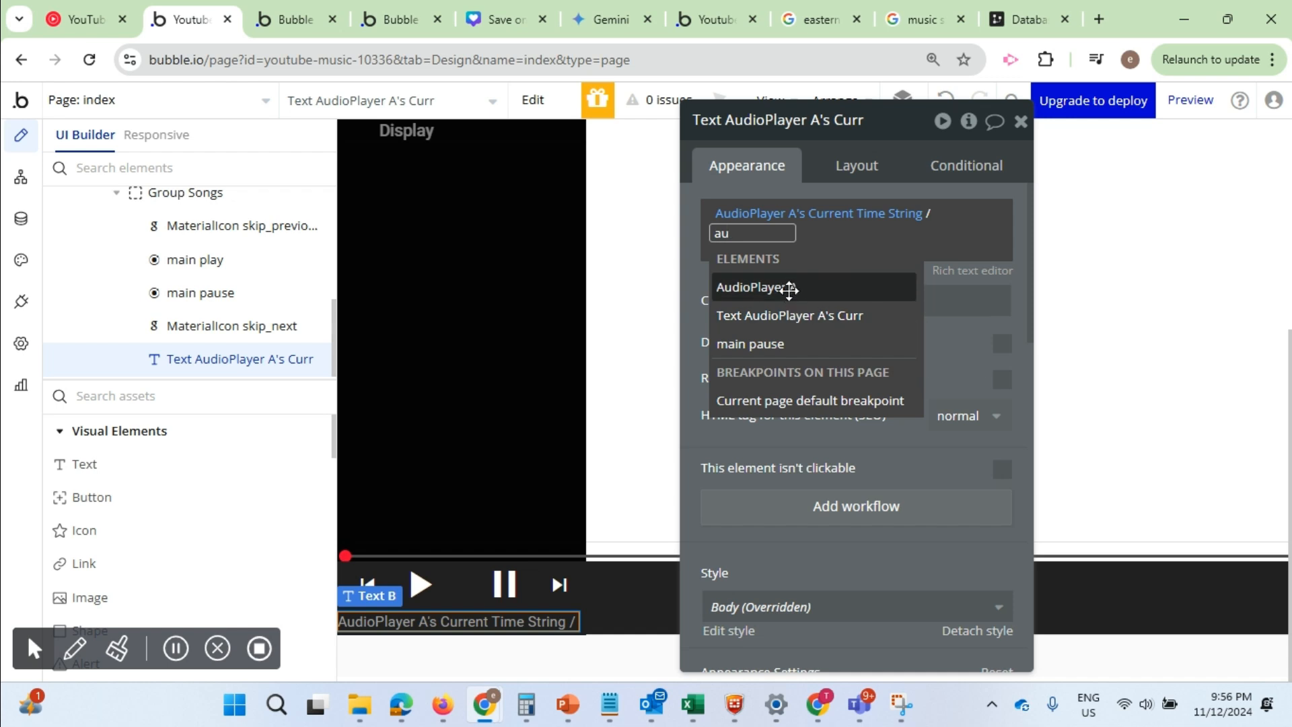
click(790, 286)
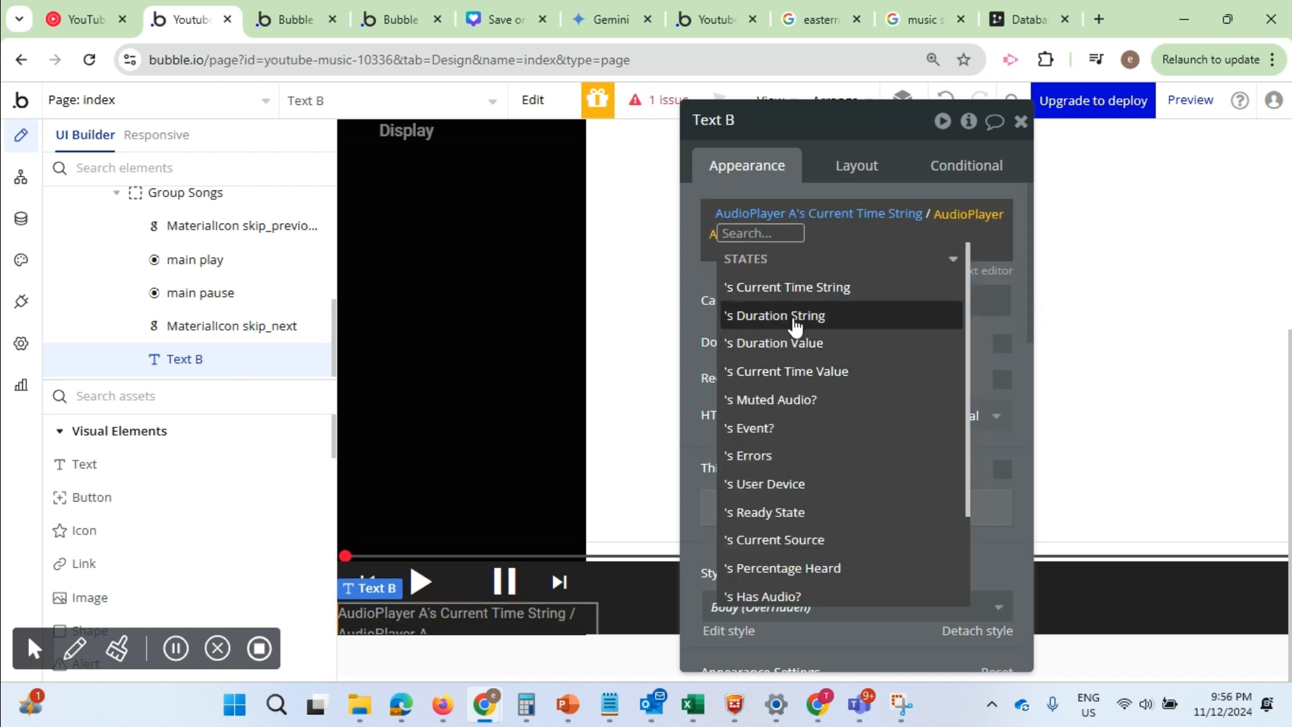
click(797, 320)
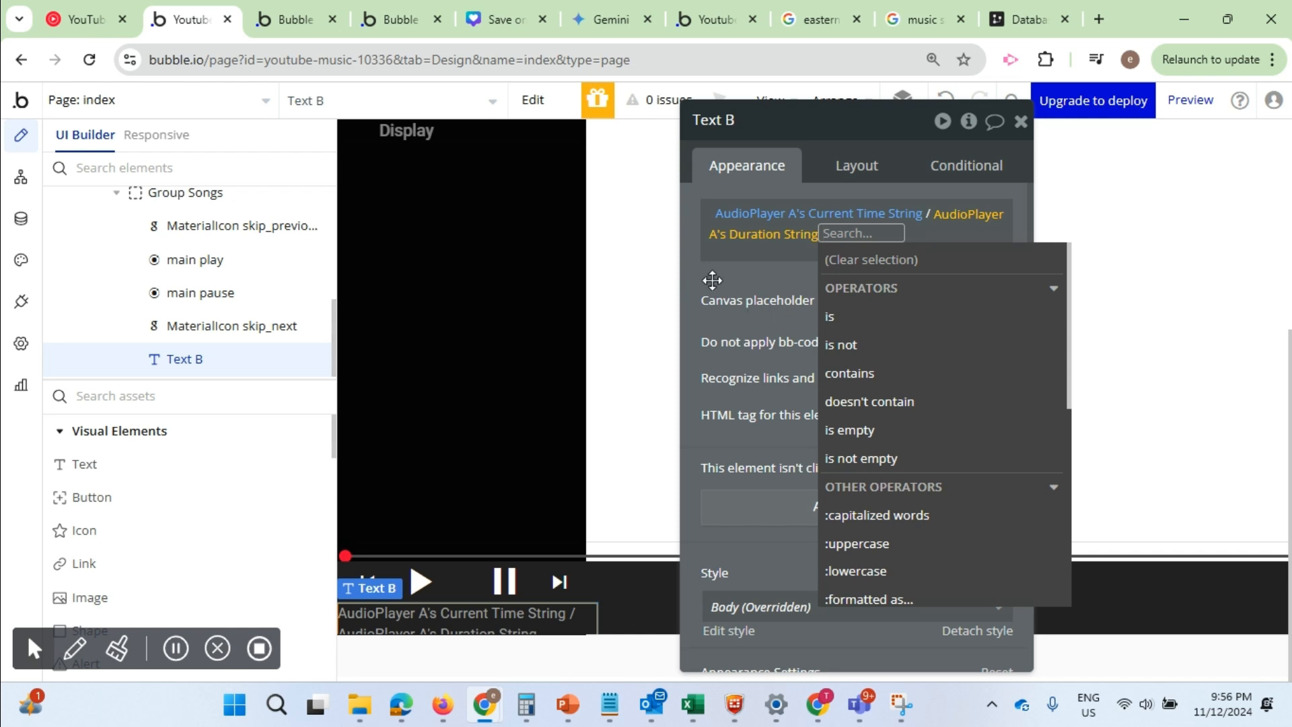
click(712, 274)
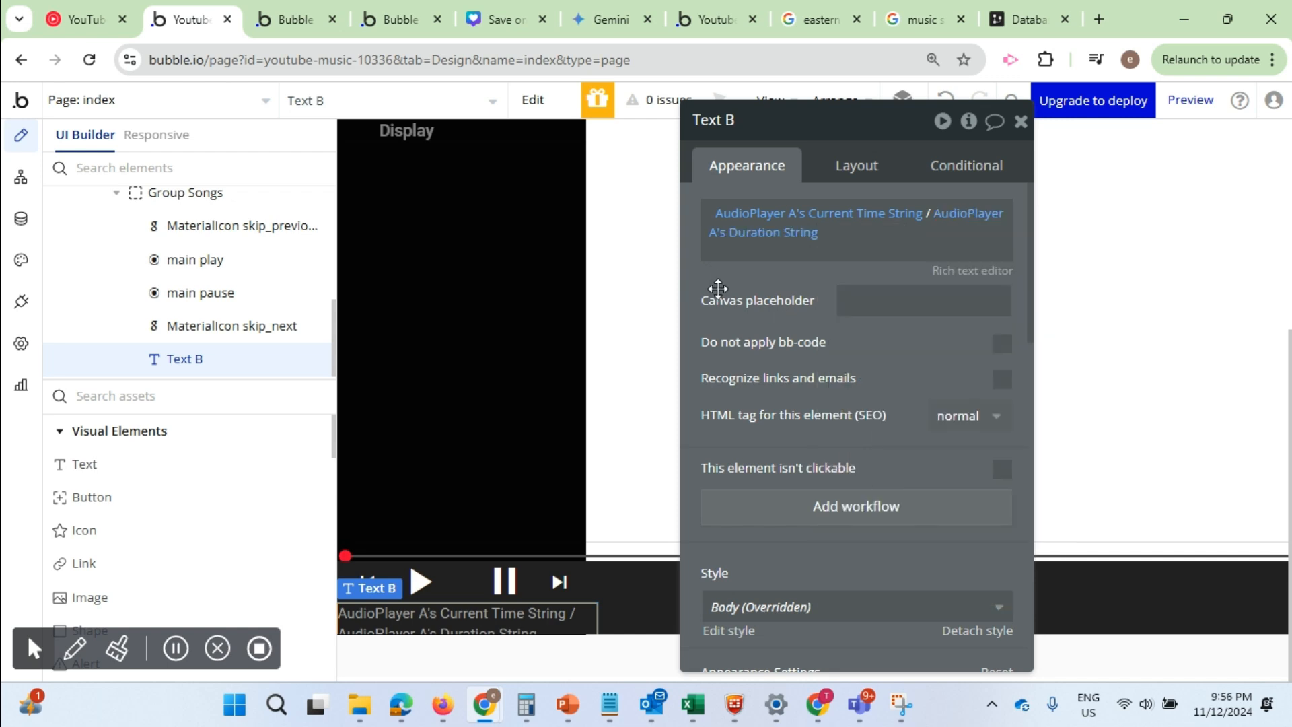
Switch to the app preview and test the time display by playing and pausing the song
click(301, 12)
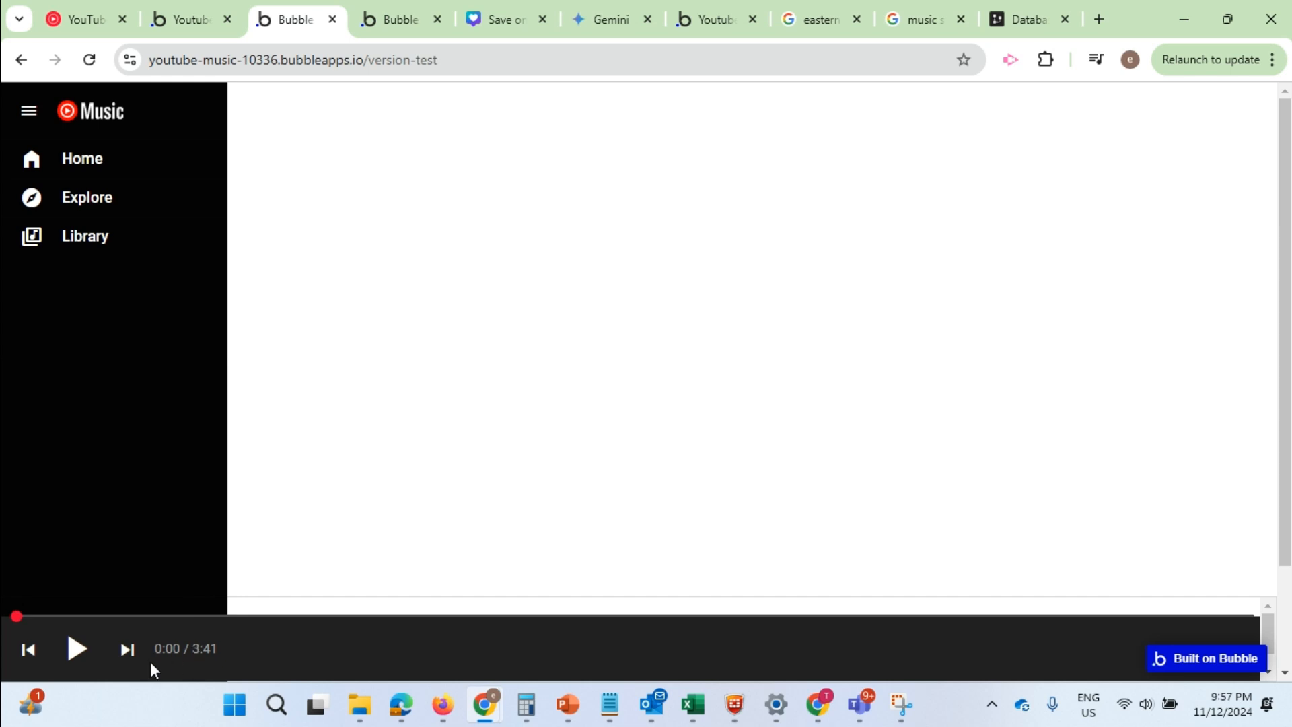
click(78, 649)
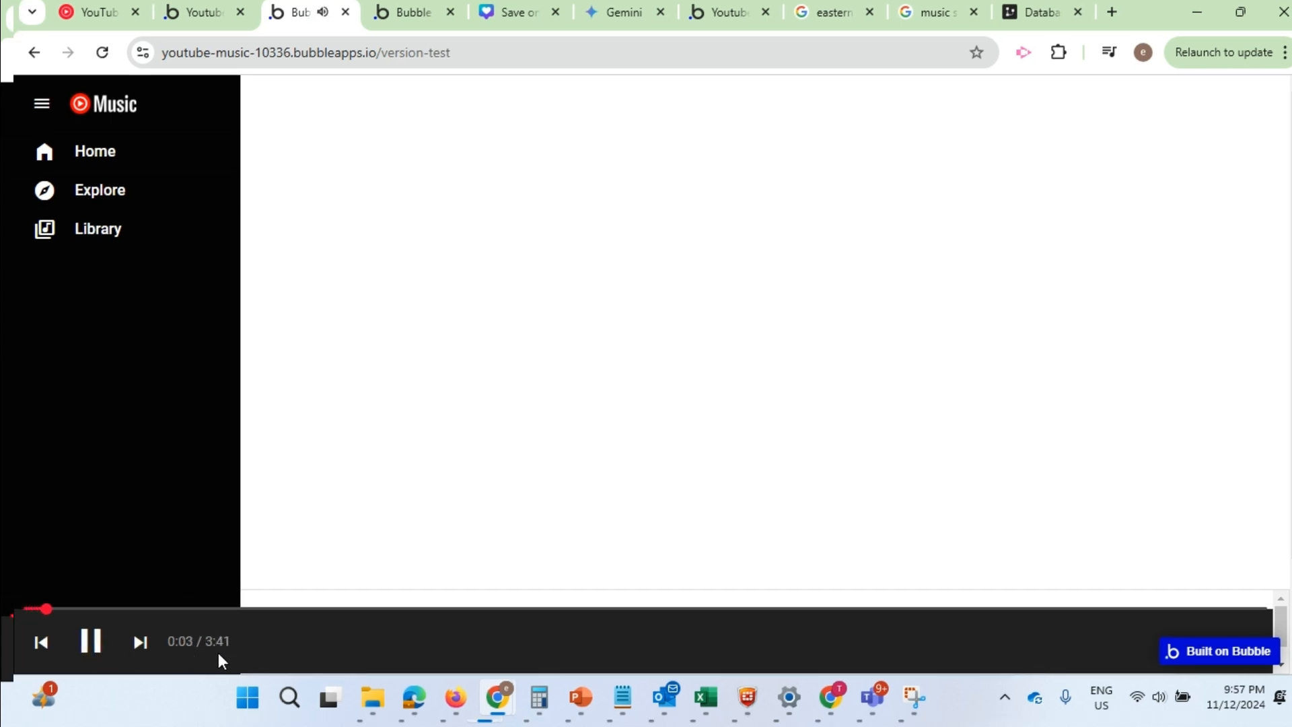
click(91, 644)
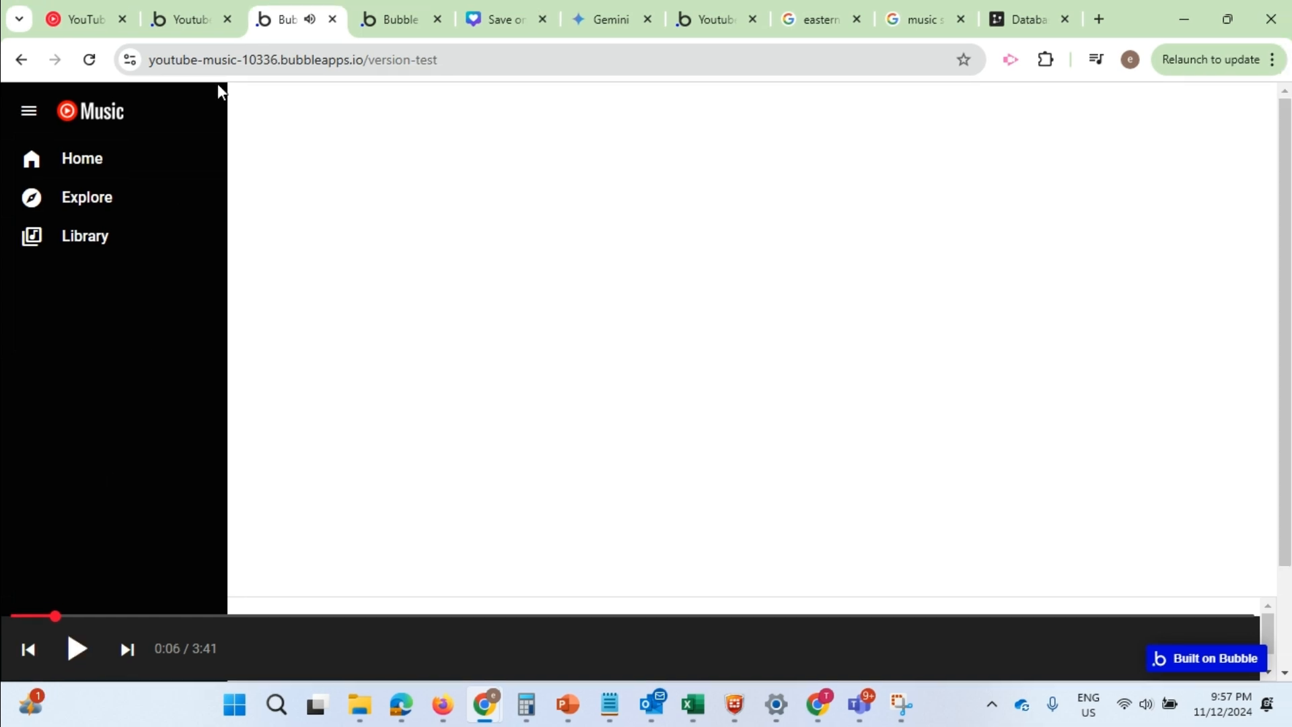
Check YouTube Music's player controls for reference and open the click workflow of the MaterialIcon skip_next in the Bubble editor
click(210, 5)
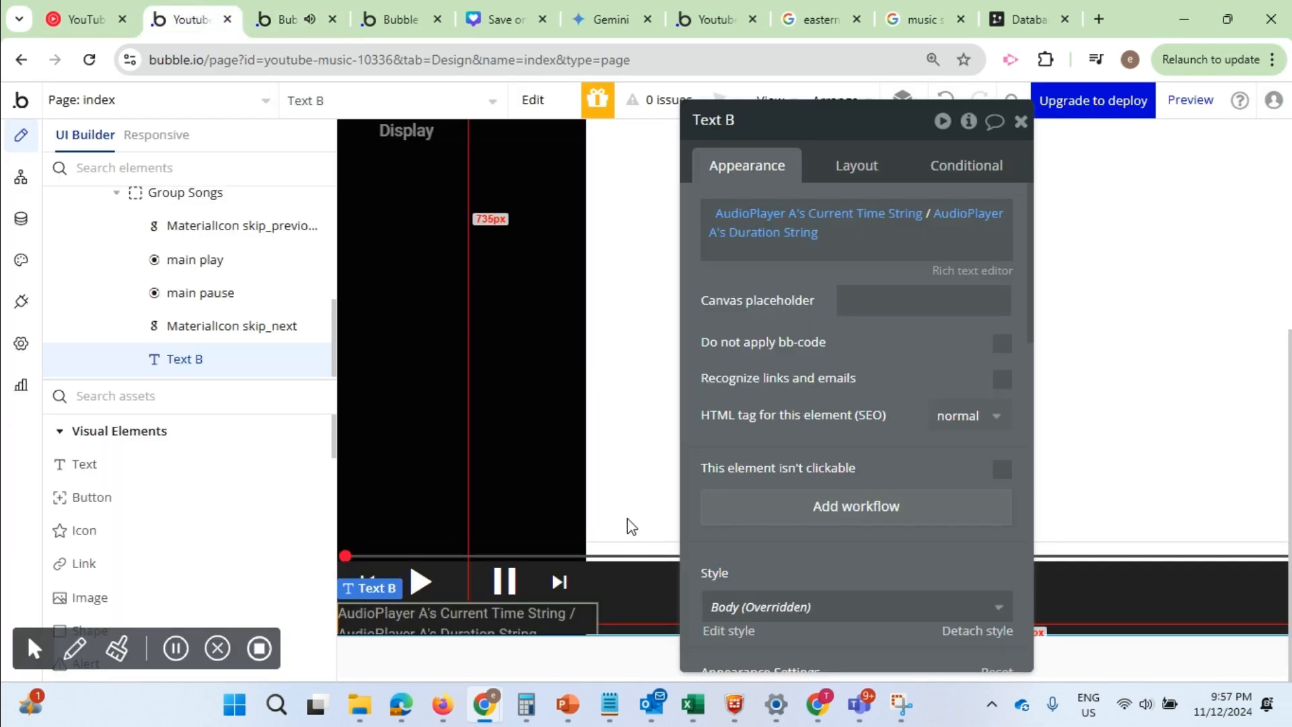
click(559, 581)
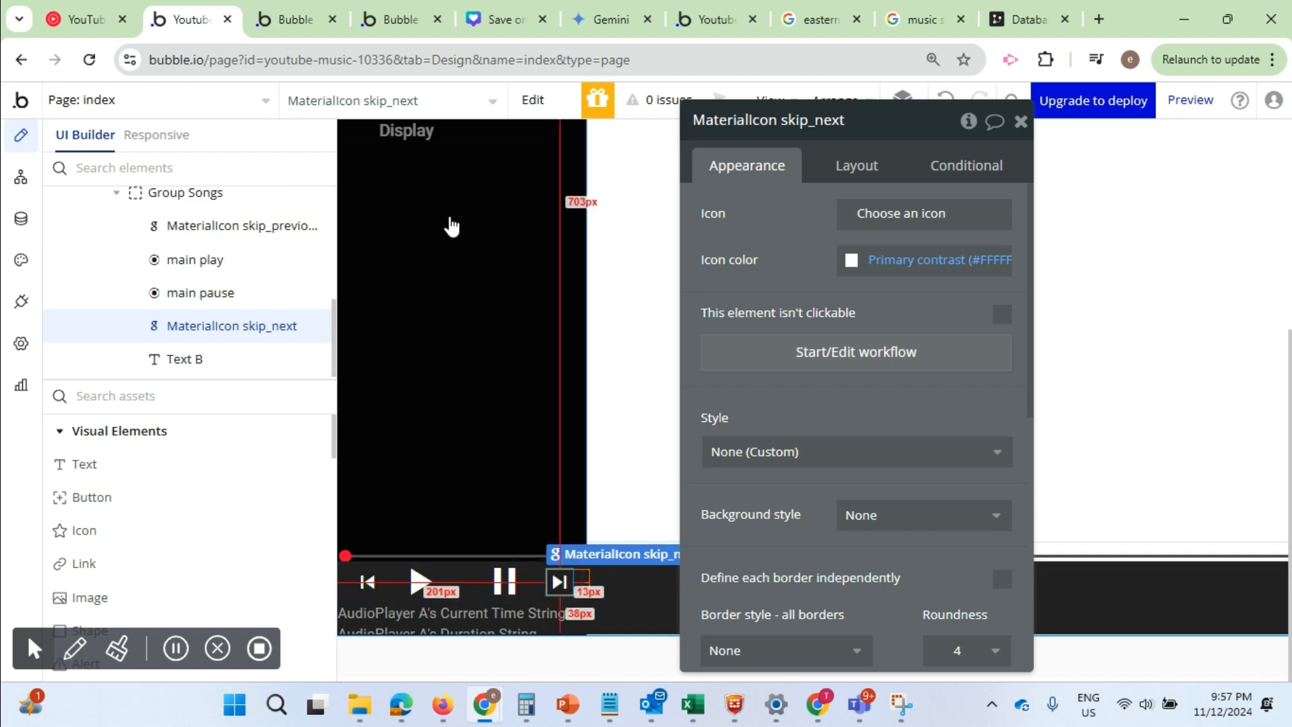
click(96, 18)
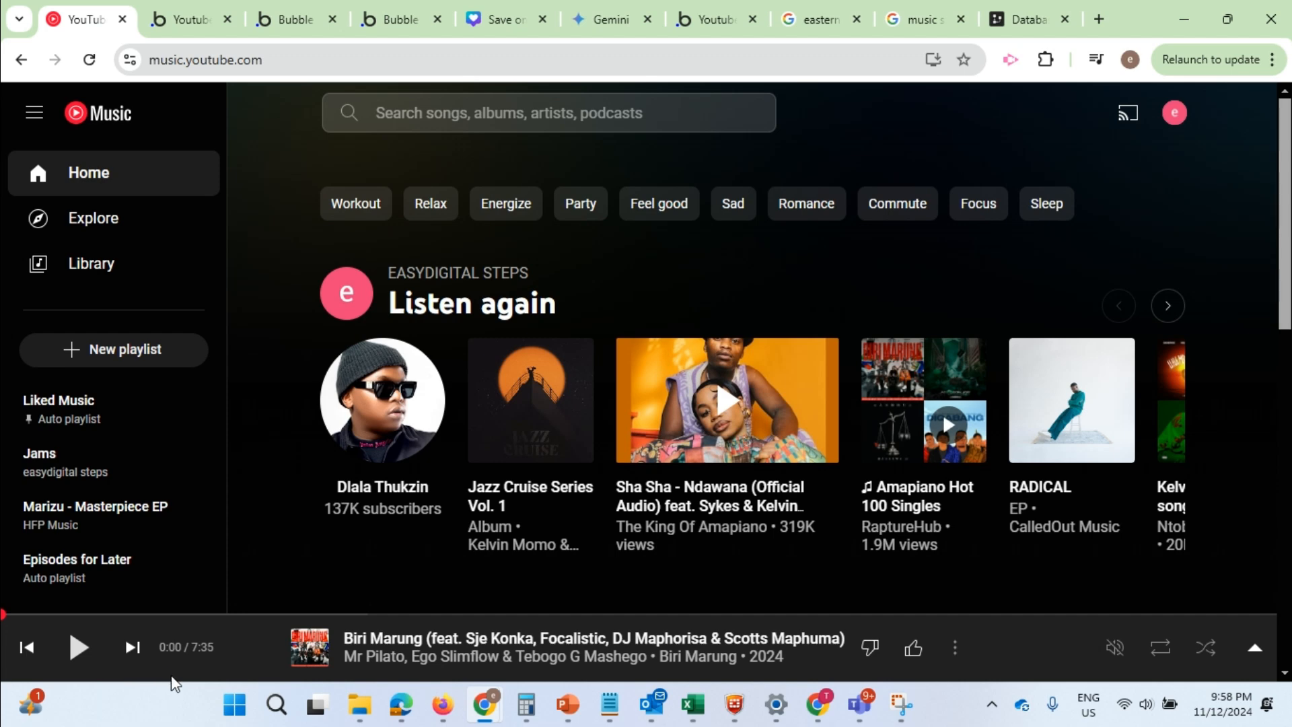
click(188, 19)
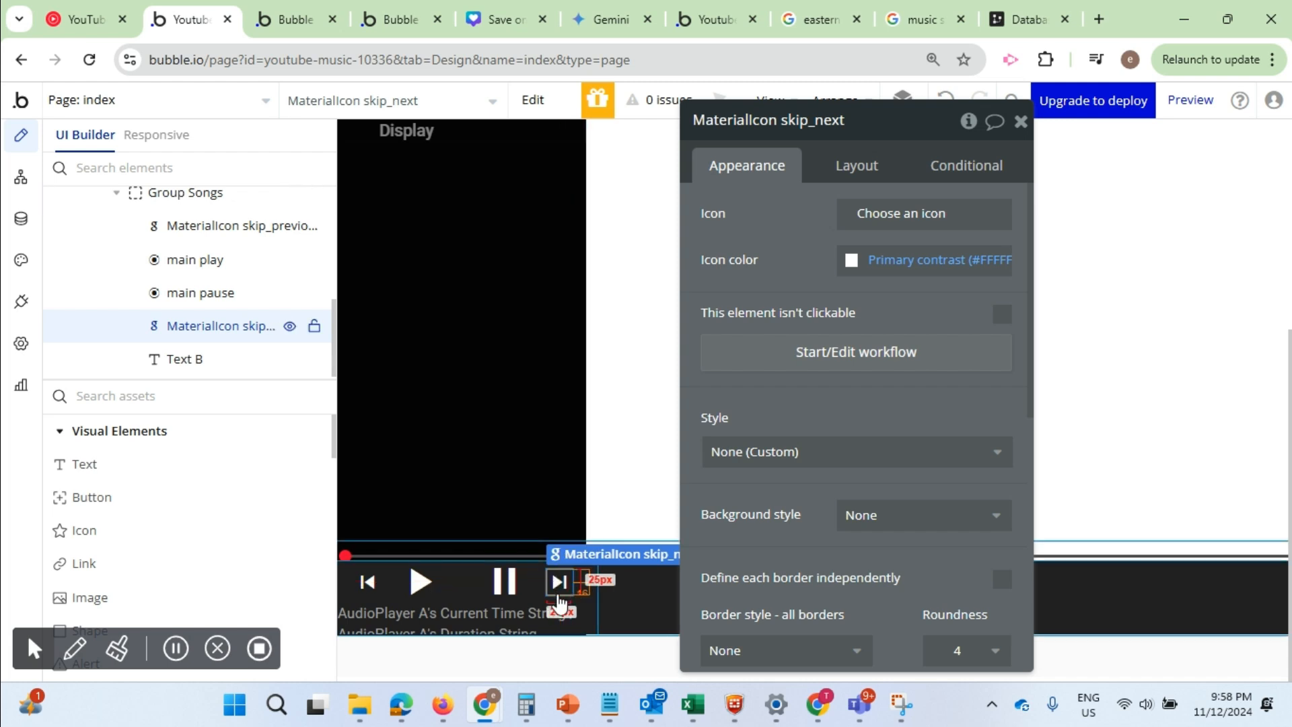
click(834, 367)
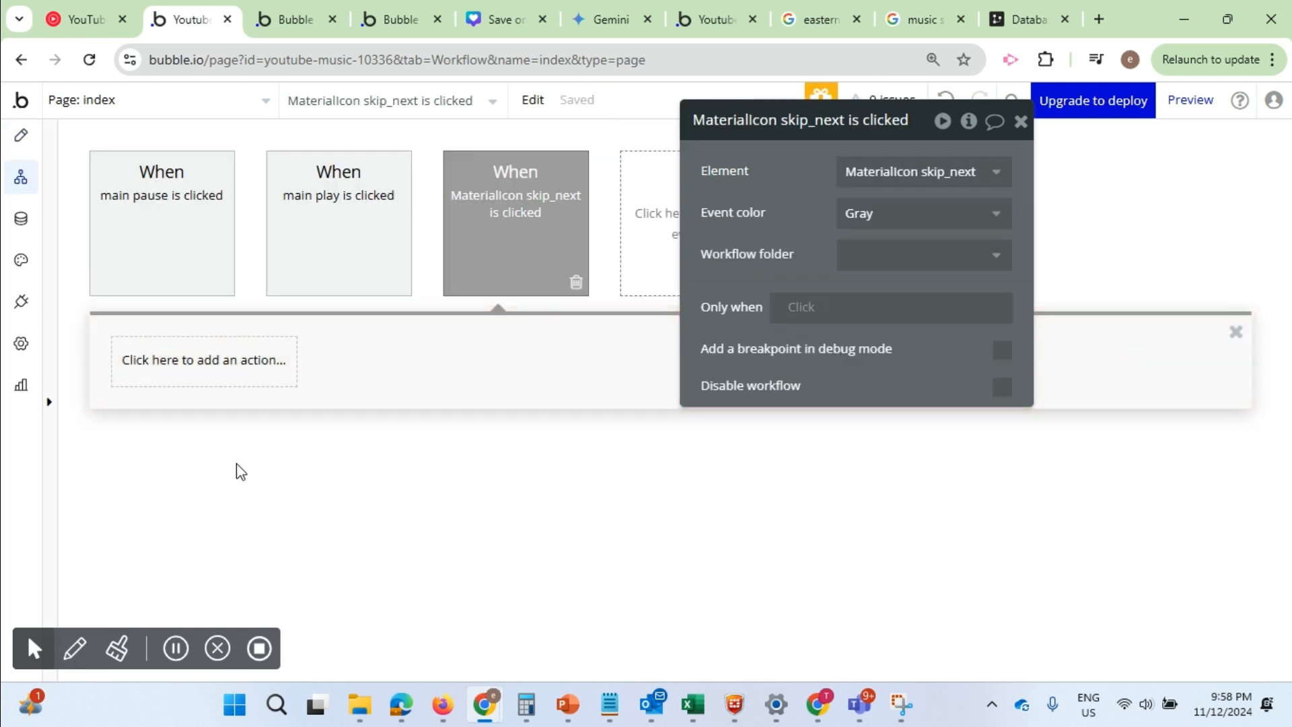
Add a repeating group Show next action for RepeatingGroup Songs to the MaterialIcon skip_next is clicked workflow
click(191, 370)
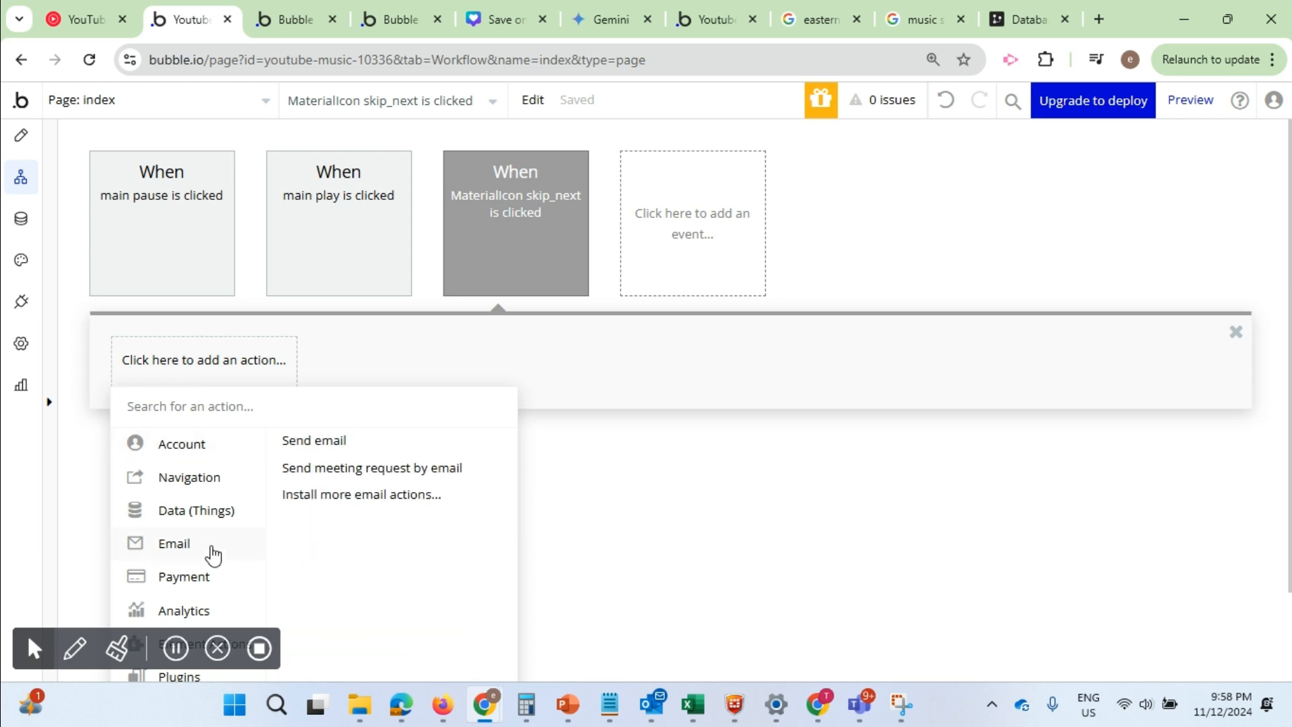
scroll(208, 538, down, 2)
mouse_move(210, 510)
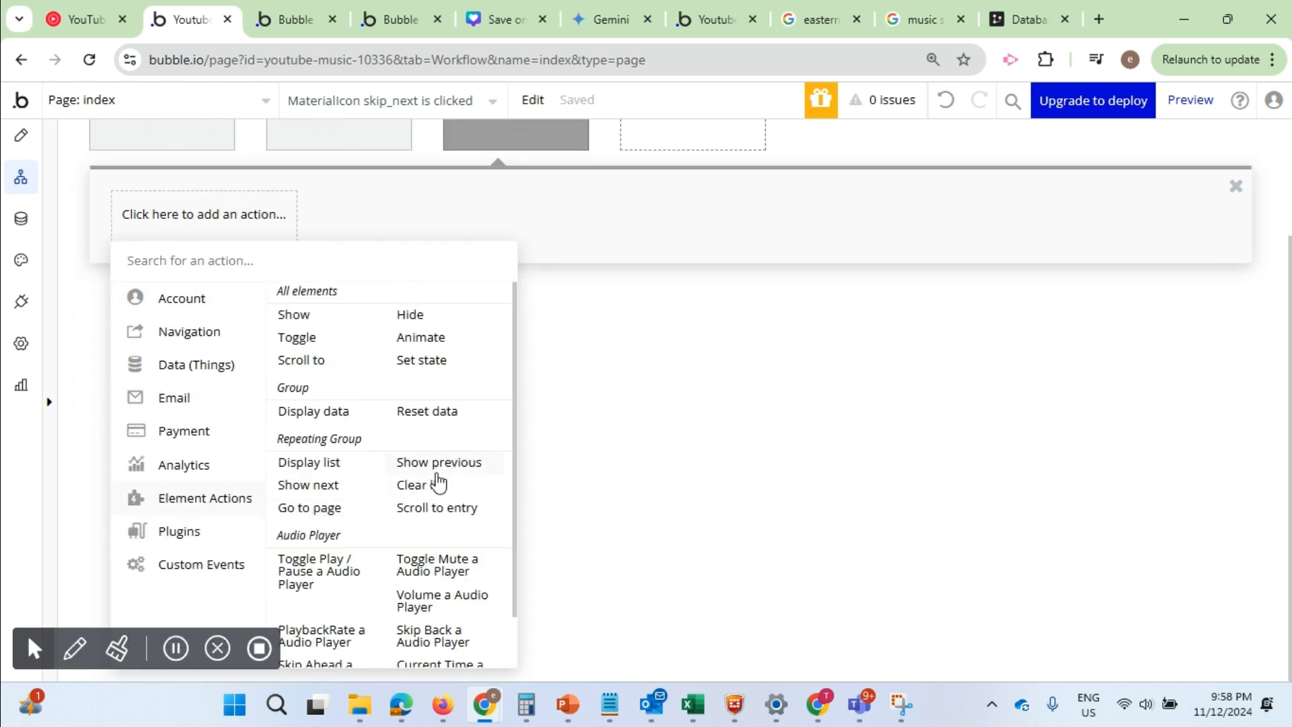
click(304, 486)
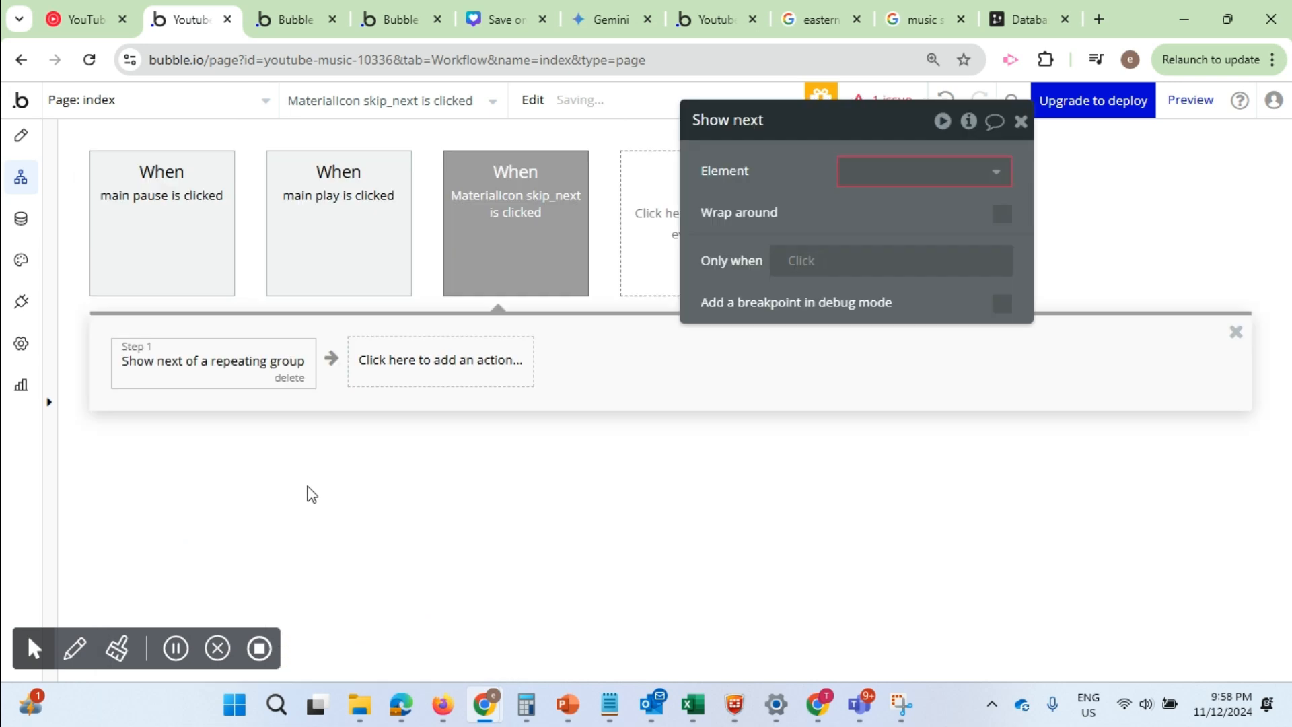
click(863, 179)
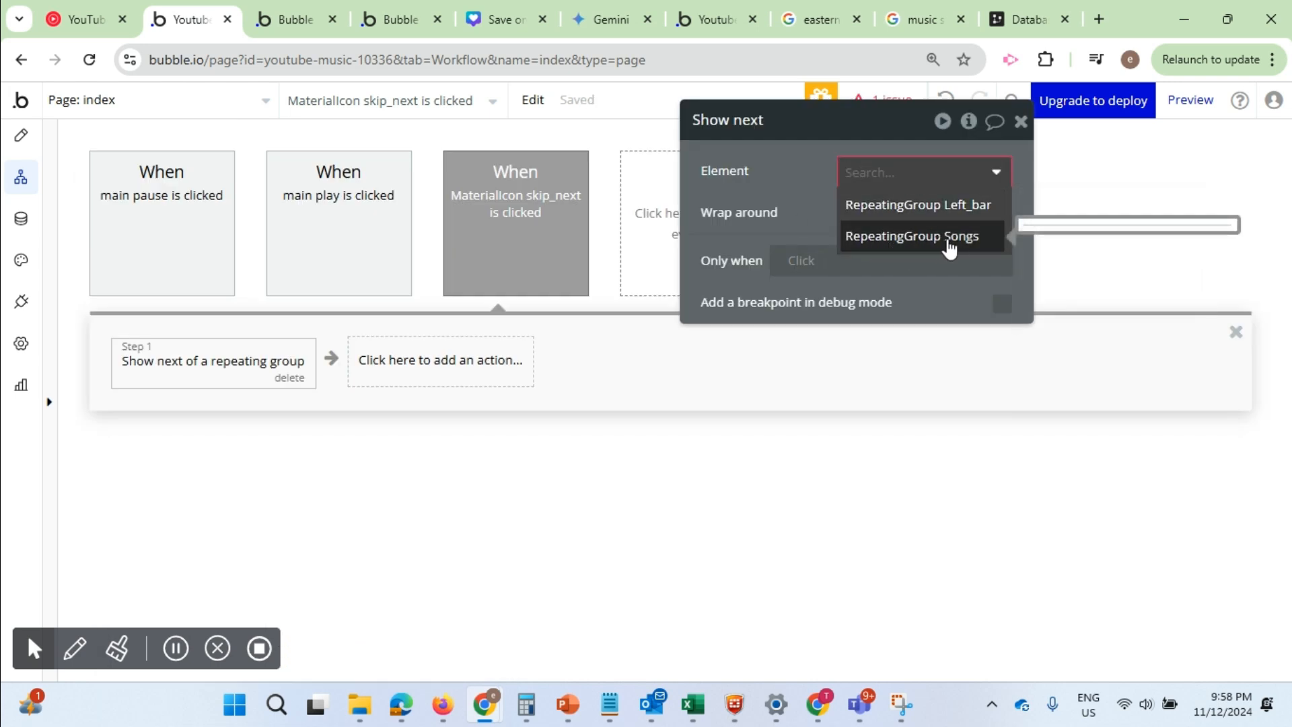
click(955, 242)
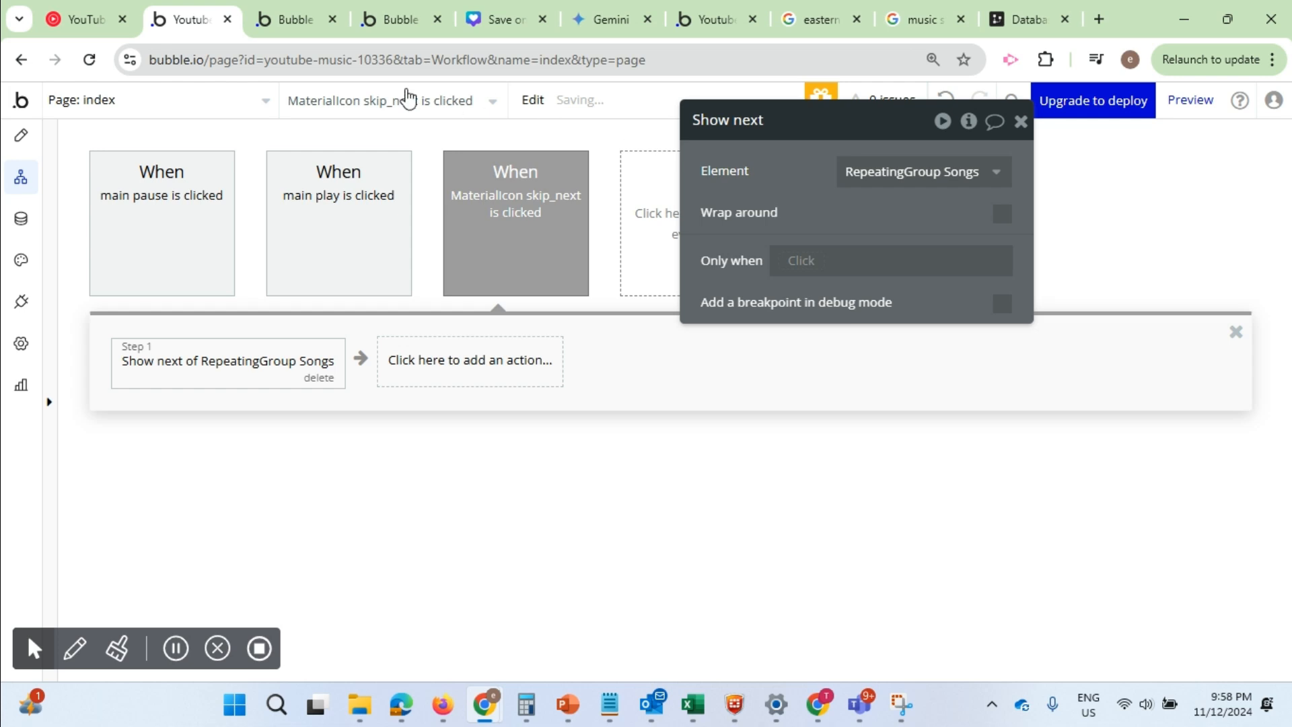
Reload the app preview and test skipping to the next songs, playing and pausing them
click(276, 15)
key(F5)
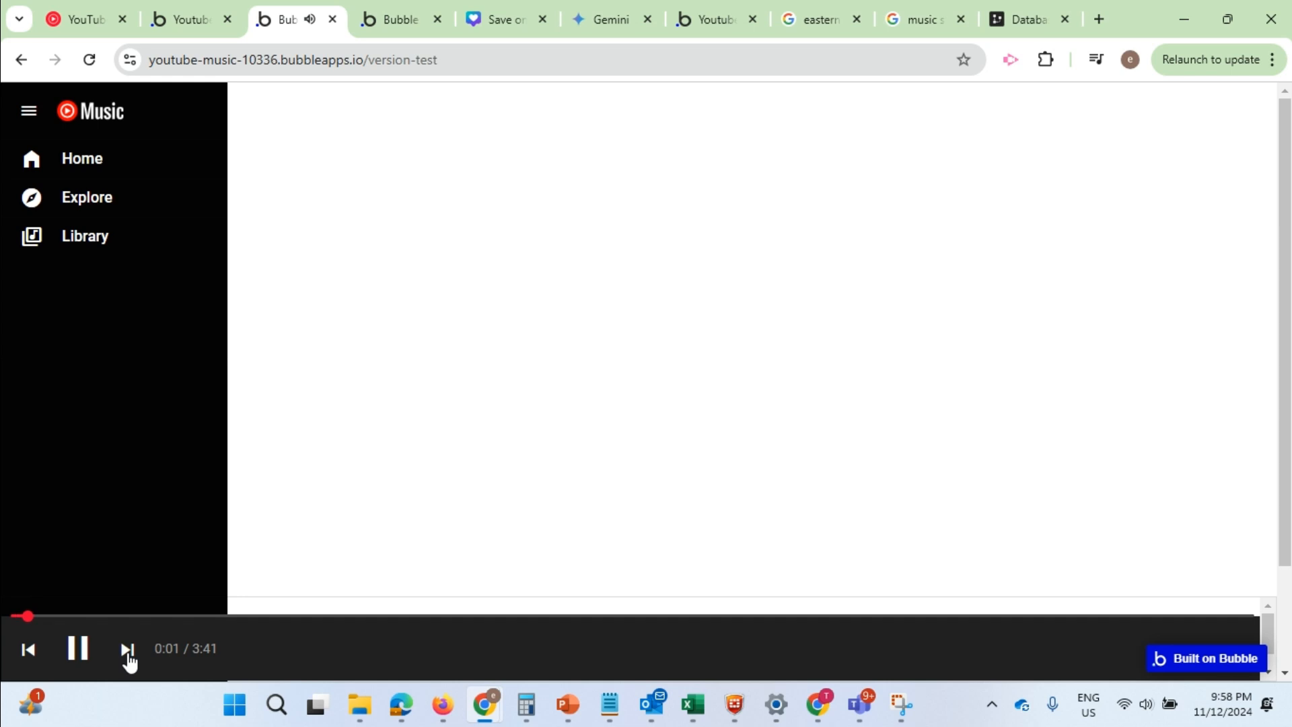
click(127, 652)
click(90, 656)
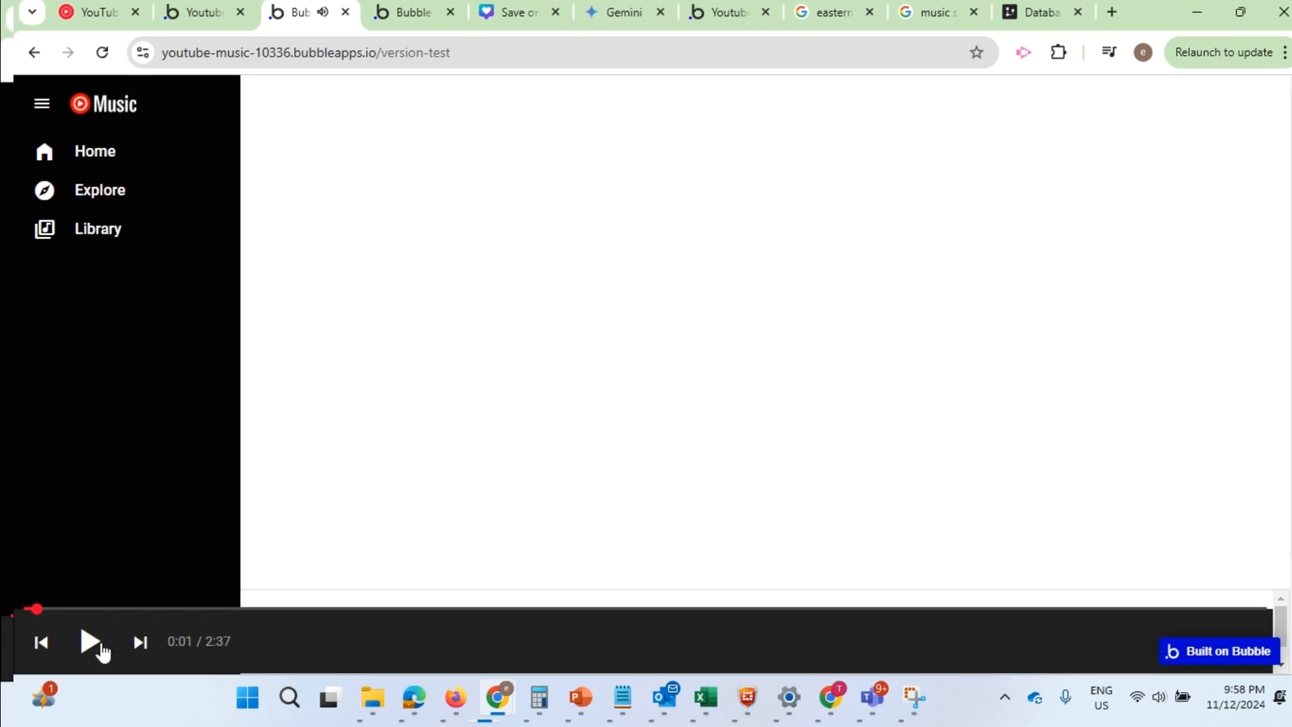
click(101, 649)
click(140, 646)
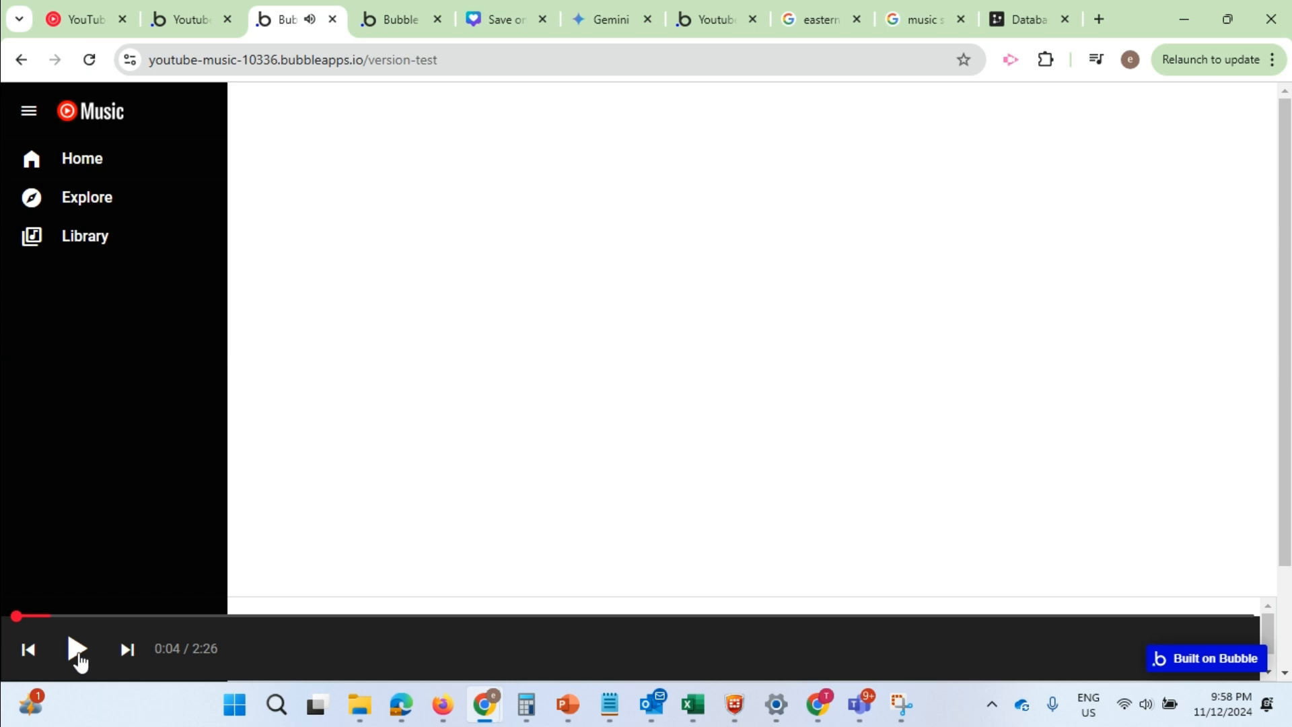
click(78, 652)
click(90, 654)
Return to the Bubble editor's design view and check YouTube Music's player bar as reference for the skip_previous icon
click(206, 15)
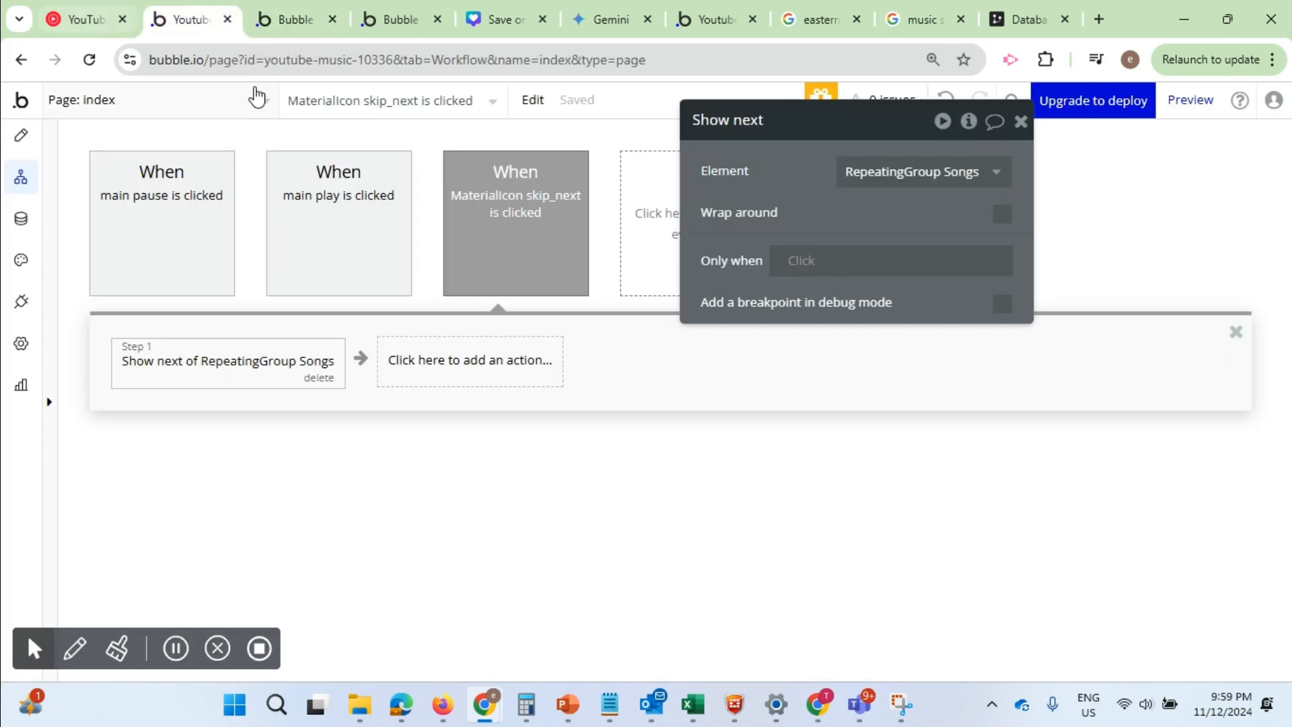
click(21, 137)
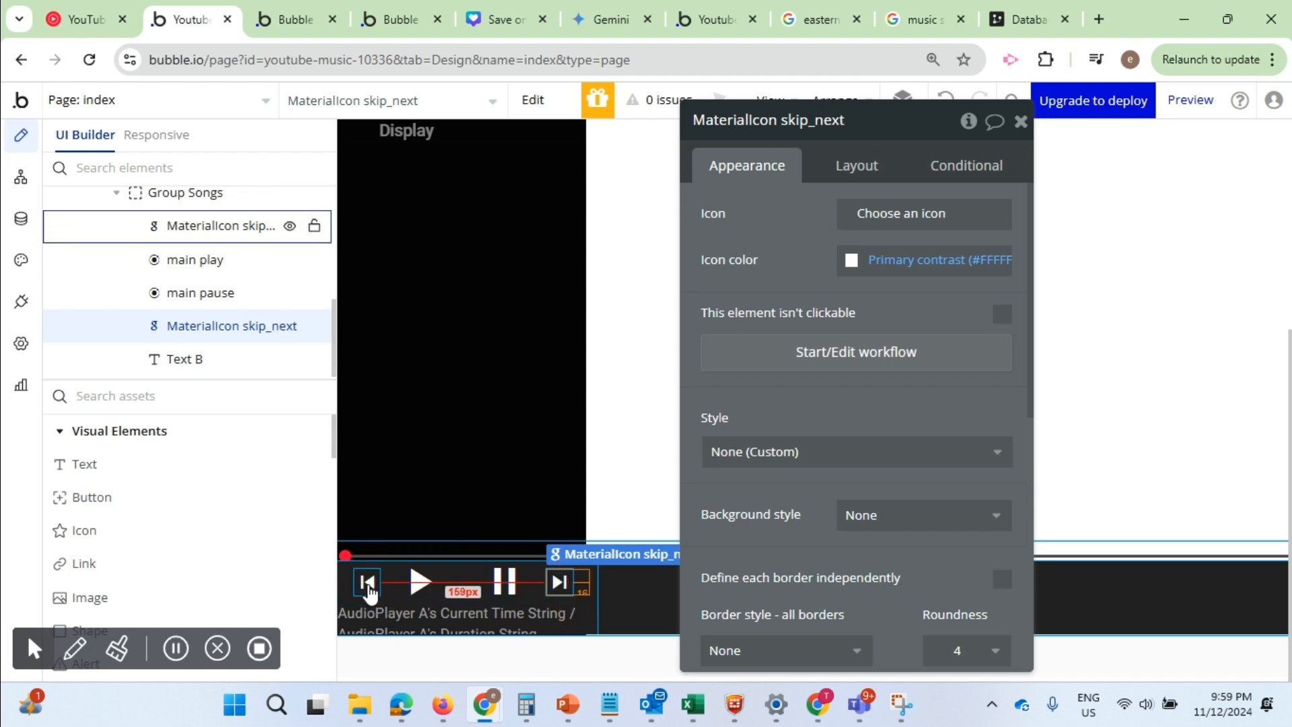
click(84, 18)
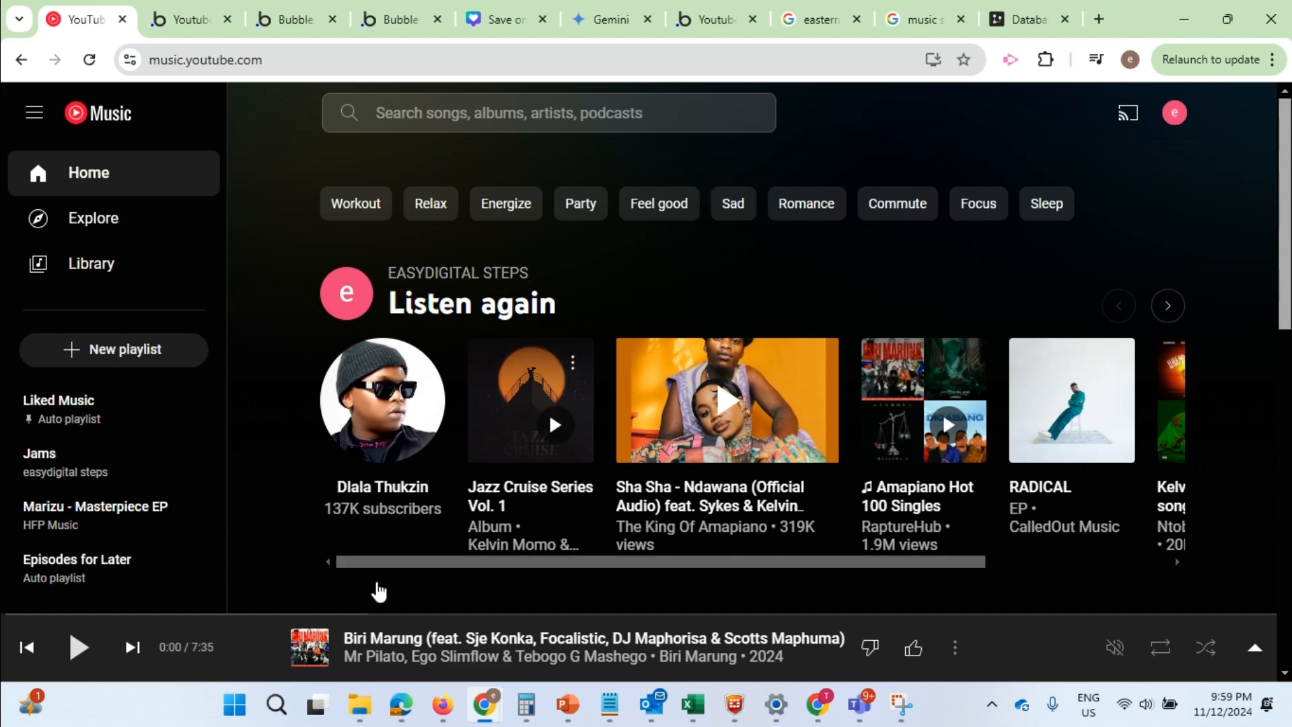